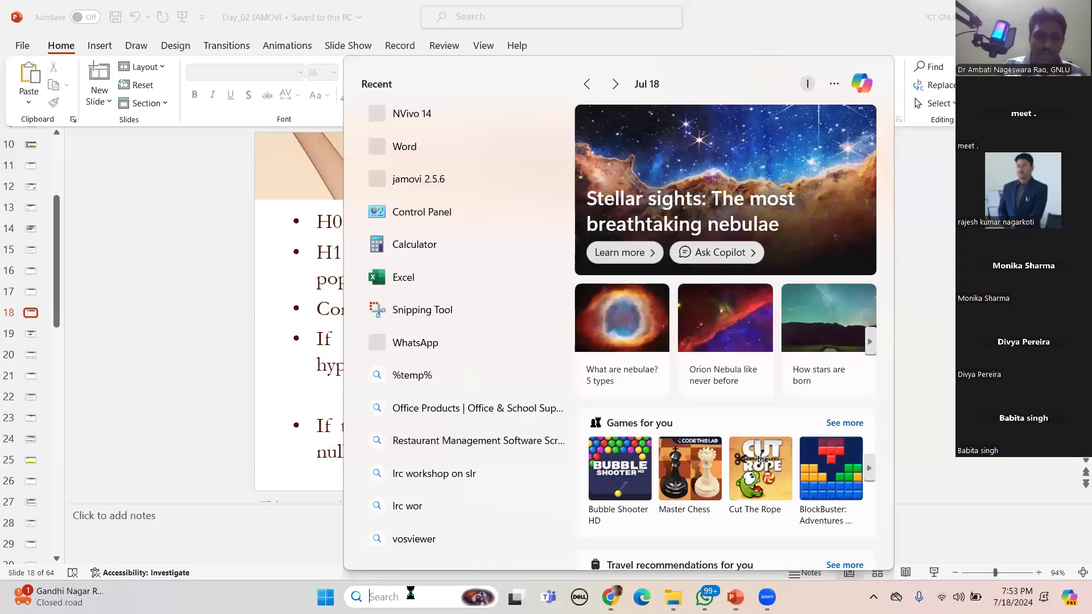
- Find and launch jamovi 2.5.6, and maximize its window
type("i")
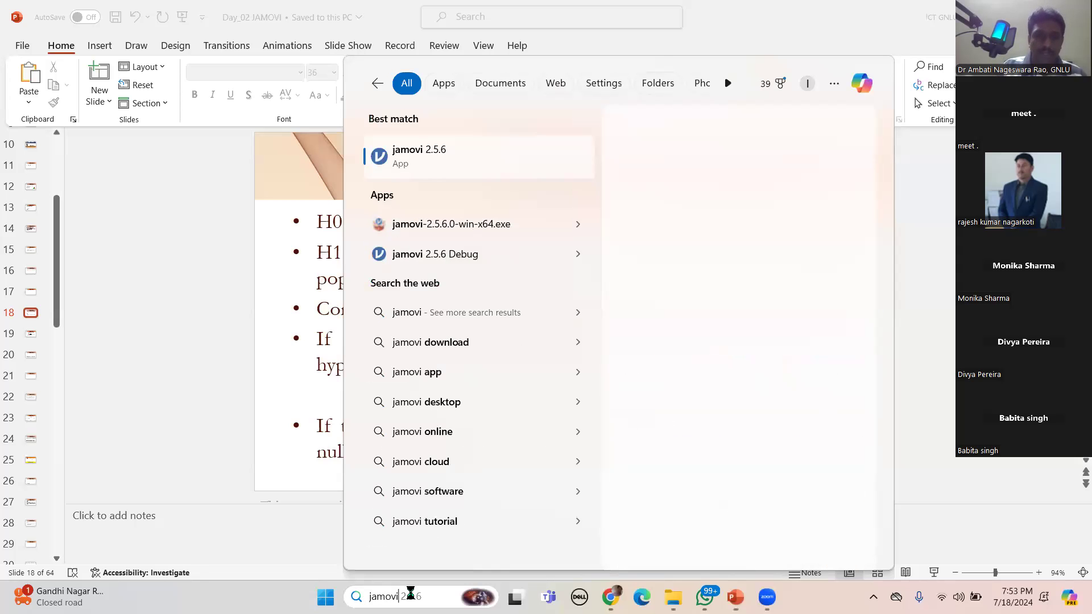
left_click(458, 153)
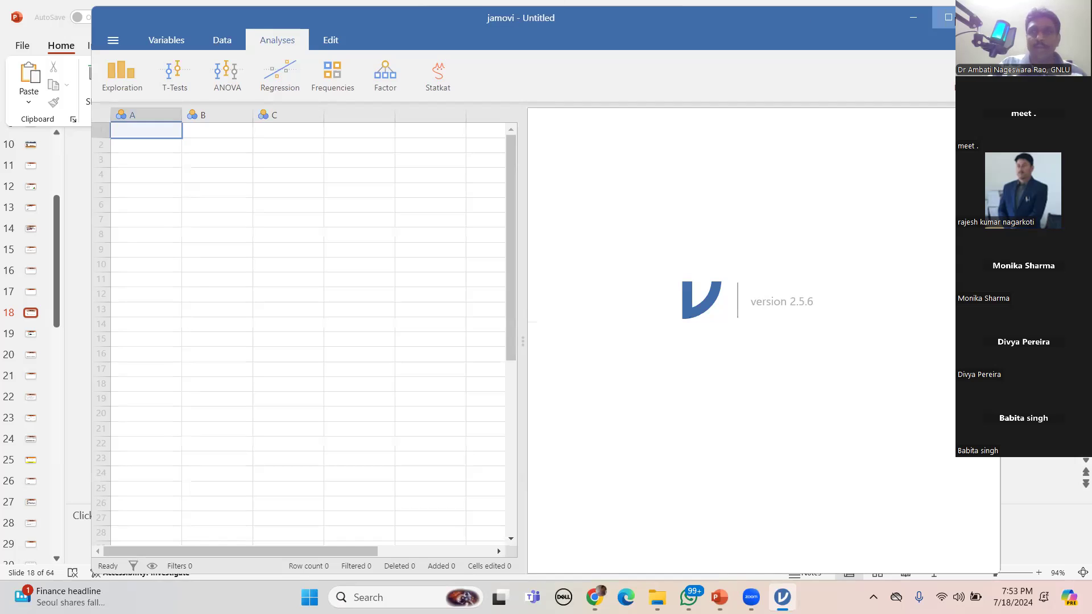
left_click(949, 17)
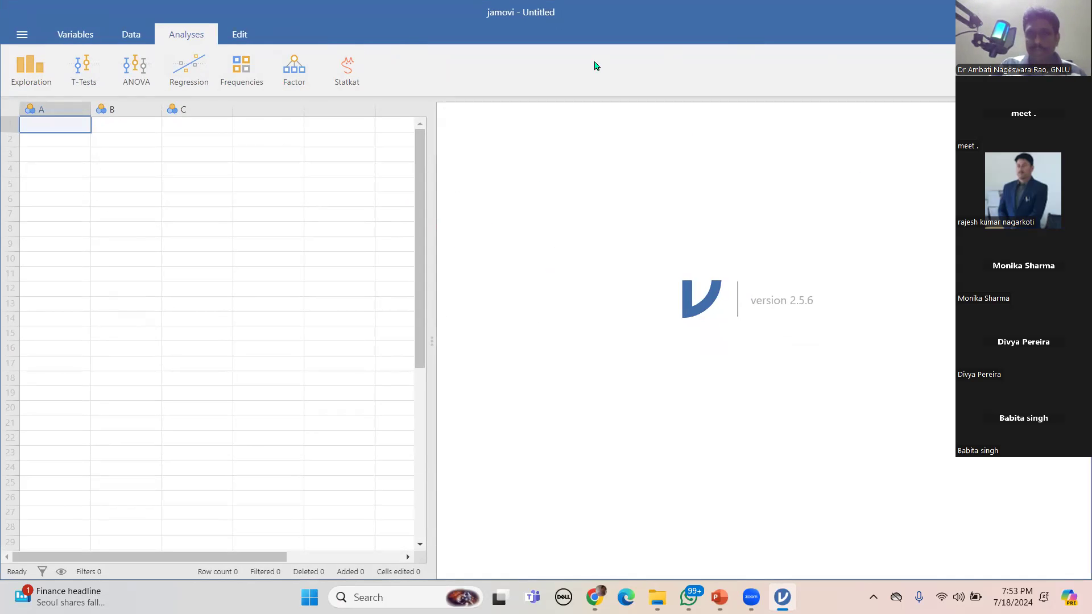
- Open the "t tests" SPSS data file from the Studyleap_JAMOVI_July 2024 folder
left_click(25, 37)
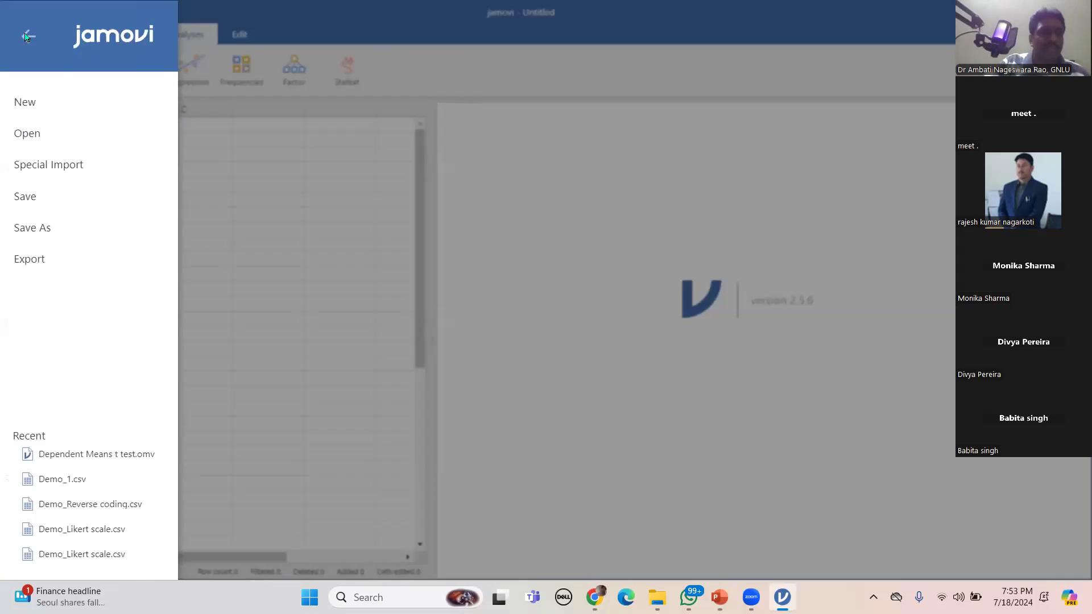
left_click(39, 136)
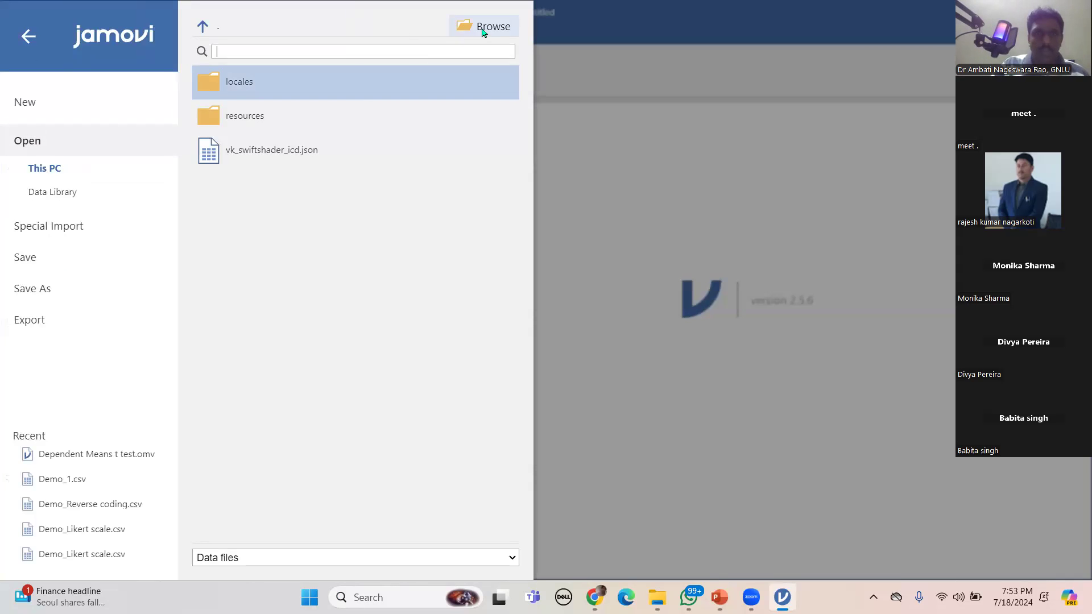
left_click(482, 29)
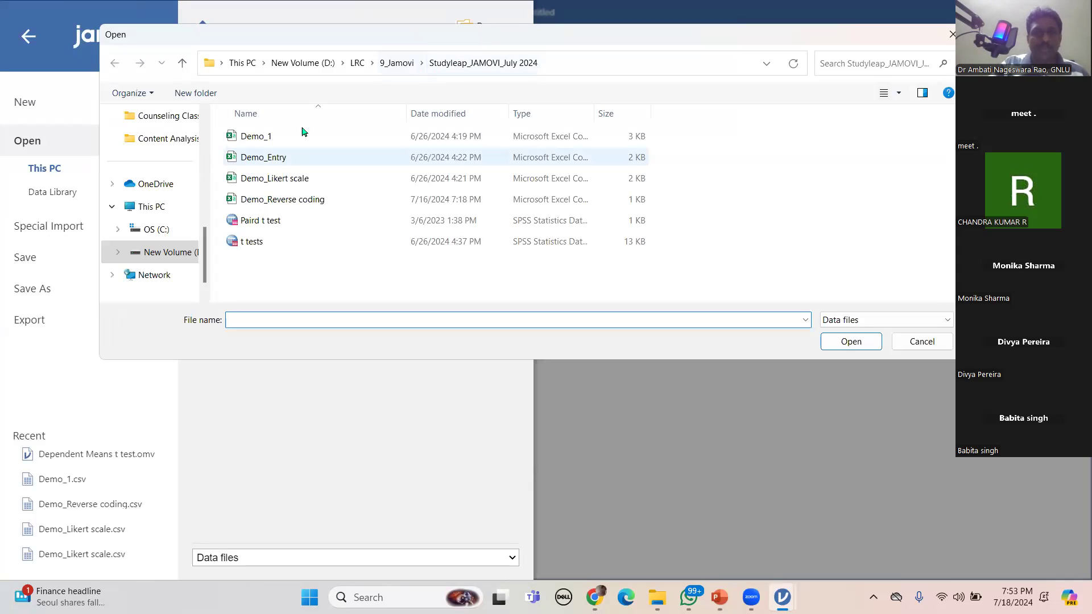
left_click(256, 247)
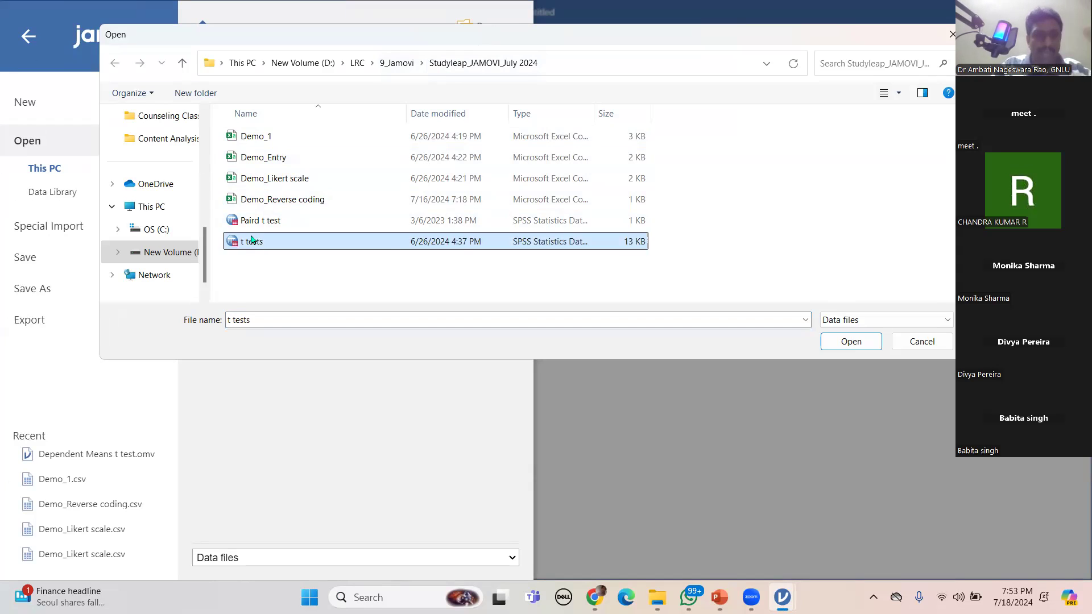
left_click(851, 341)
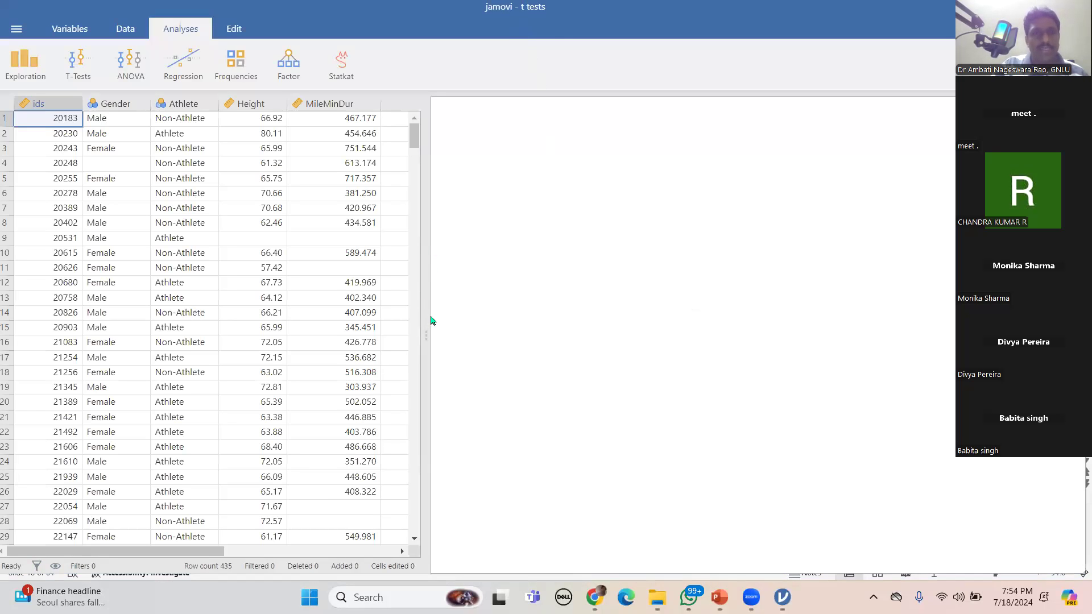
- Widen the data grid and review the data rows and the list of variables
left_click_drag(426, 327, 532, 330)
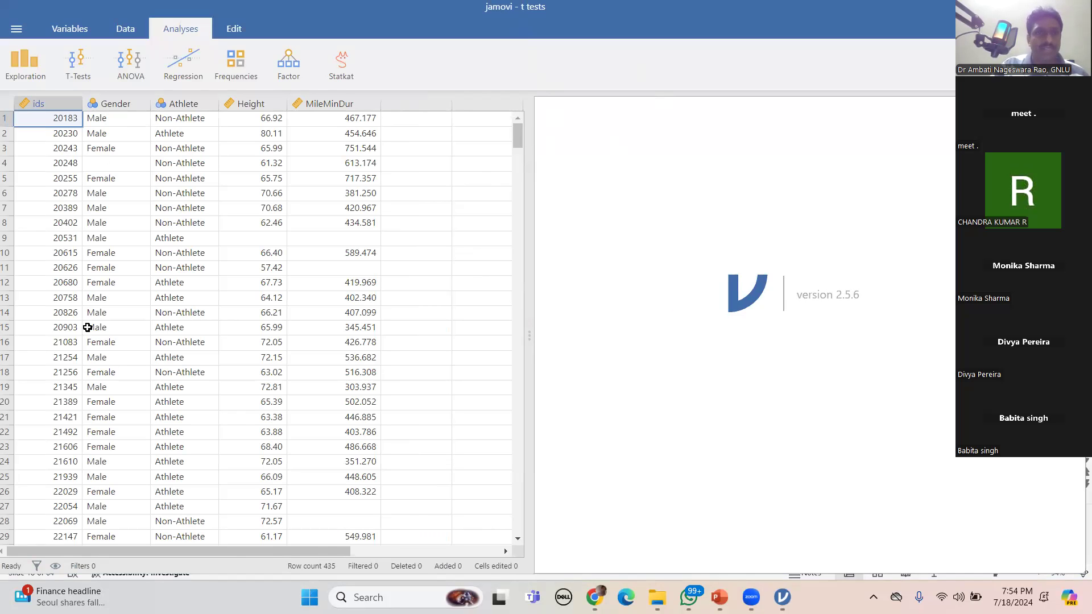
mouse_move(161, 556)
left_mouse_down()
mouse_move(311, 556)
mouse_move(172, 557)
left_mouse_up()
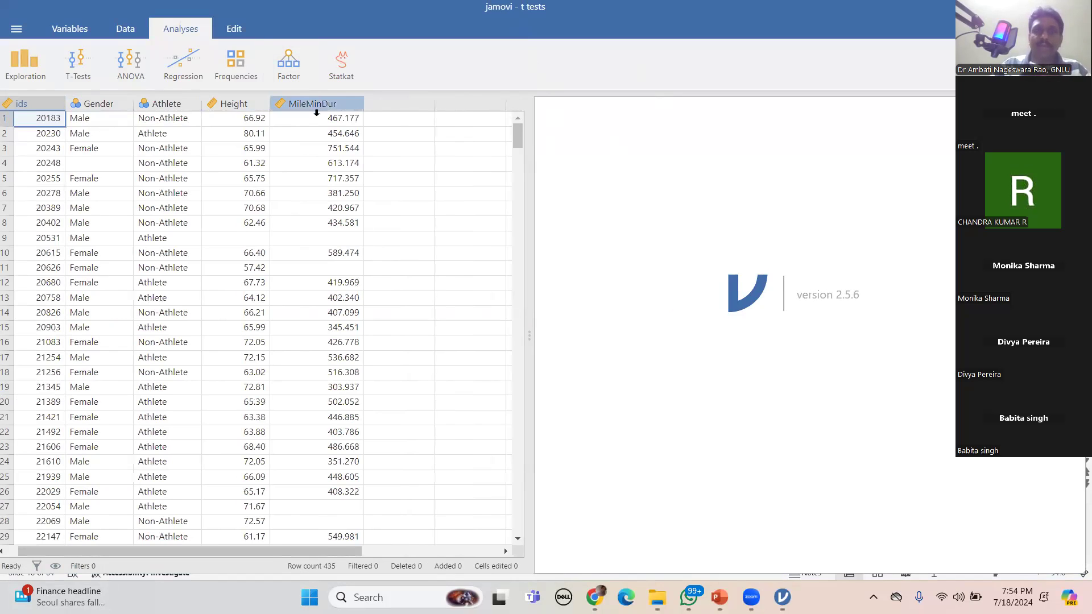
mouse_move(518, 132)
left_mouse_down()
mouse_move(509, 484)
mouse_move(514, 117)
left_mouse_up()
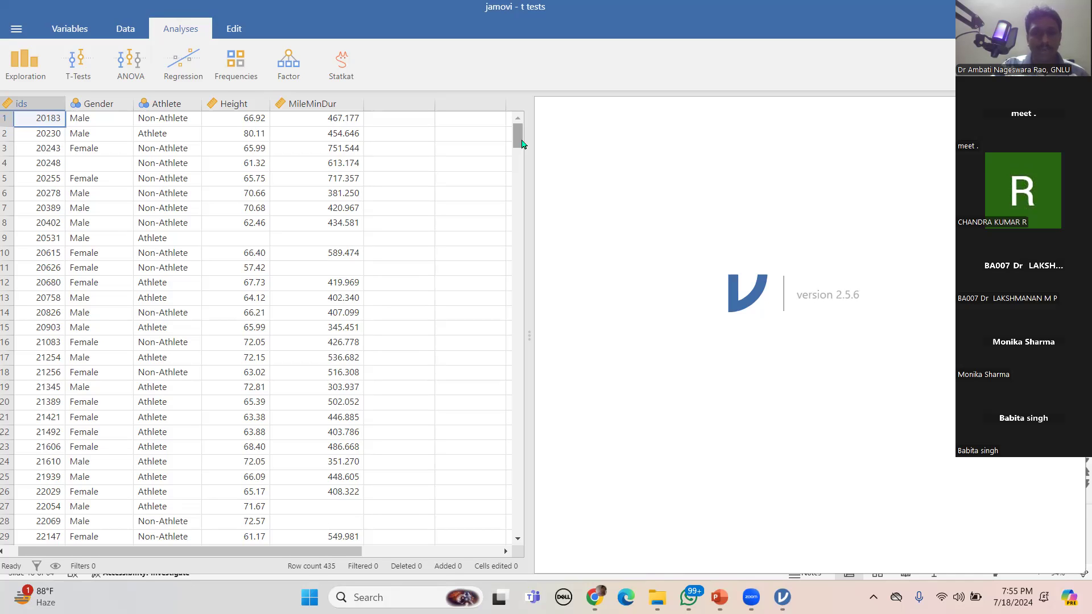
mouse_move(519, 143)
left_mouse_down()
mouse_move(518, 210)
mouse_move(517, 130)
left_mouse_up()
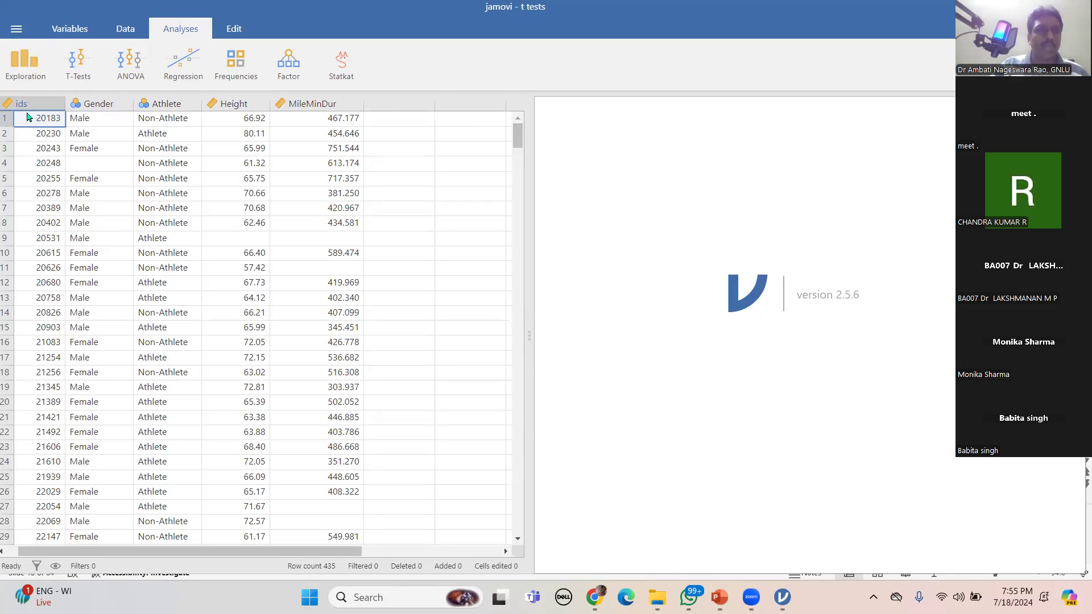
left_click(70, 29)
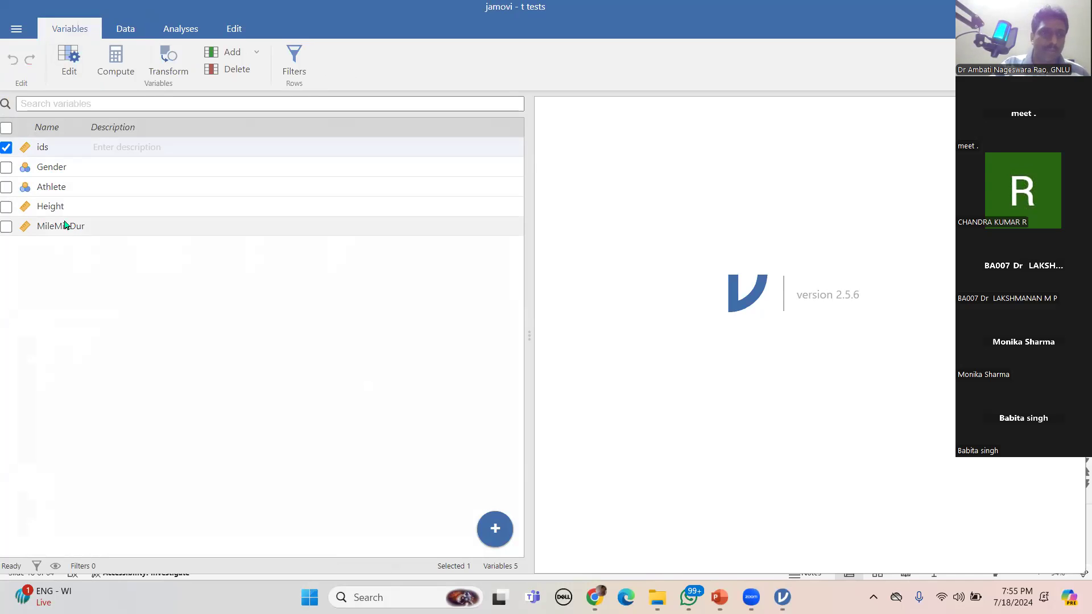
left_click(126, 31)
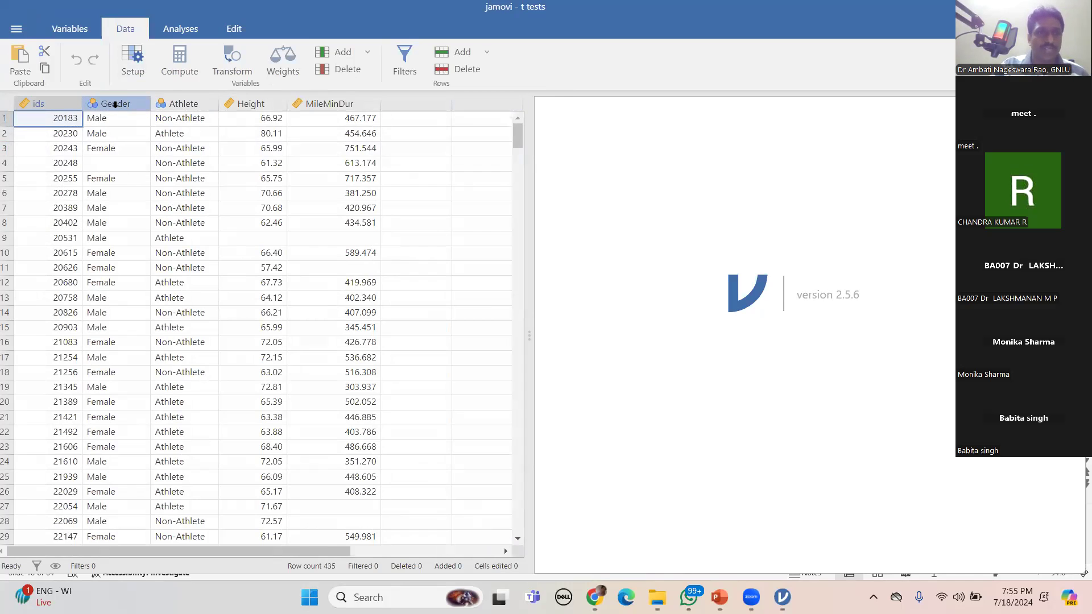
- Examine the measure type, data type and levels of the Gender, Athlete, Height and MileMinDur variables
double_click(115, 104)
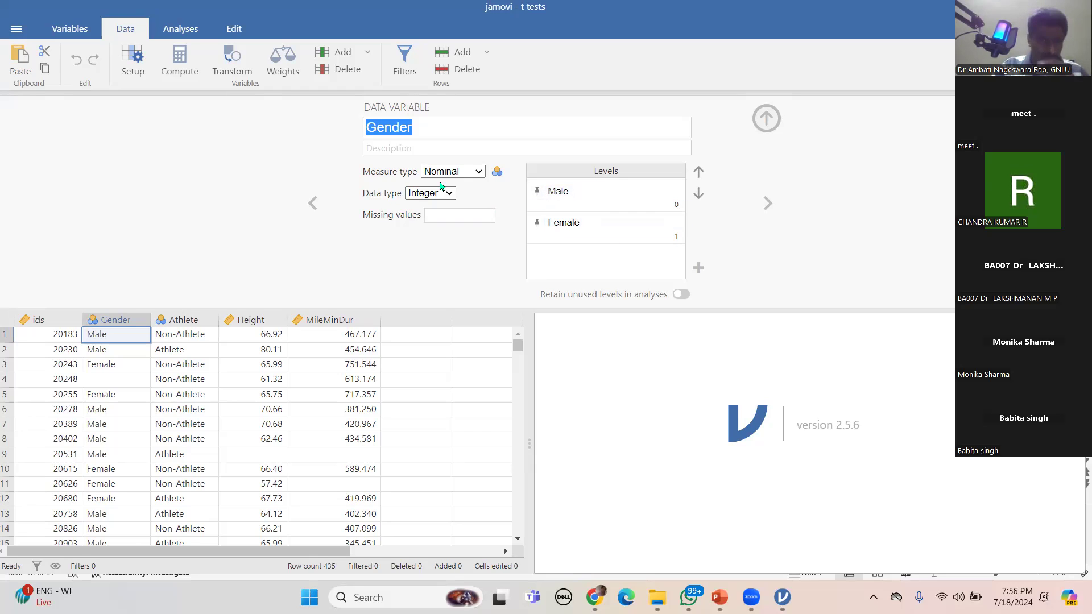
left_click(768, 203)
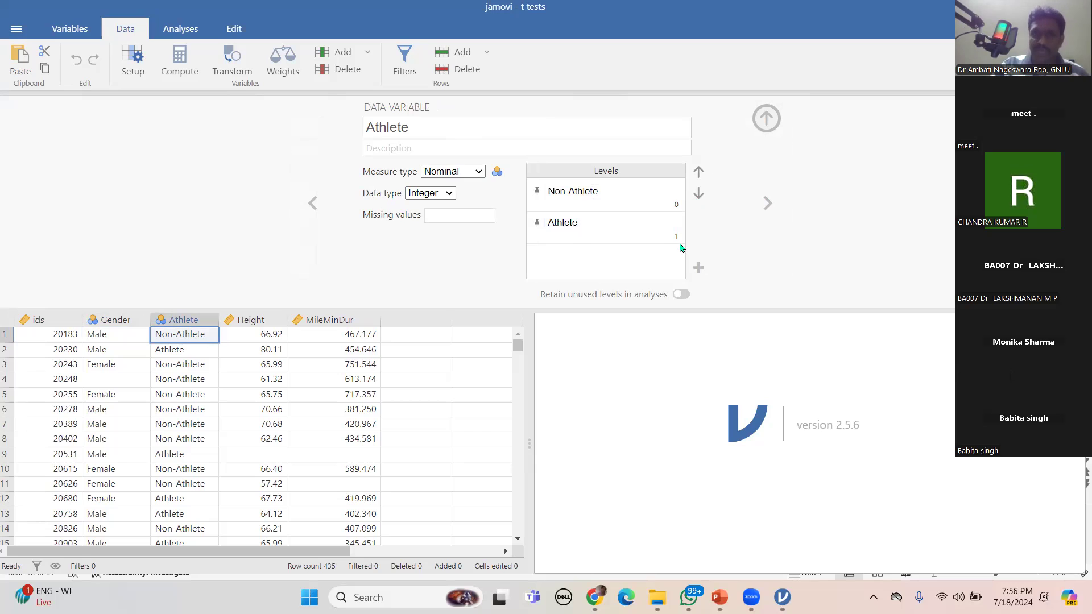
left_click(768, 203)
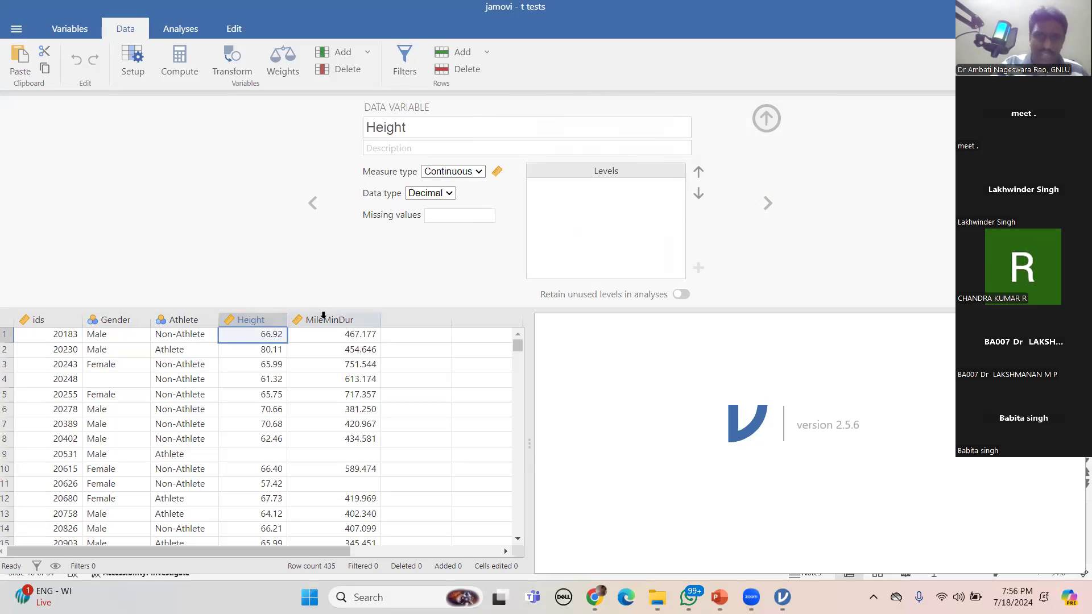
left_click(450, 195)
left_click(450, 195)
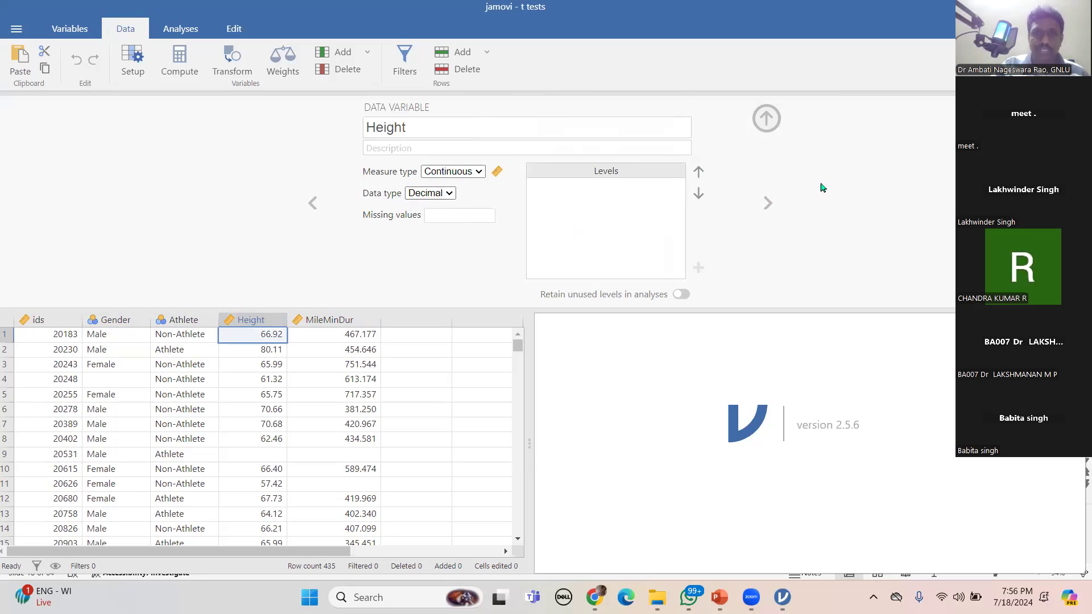
left_click(769, 204)
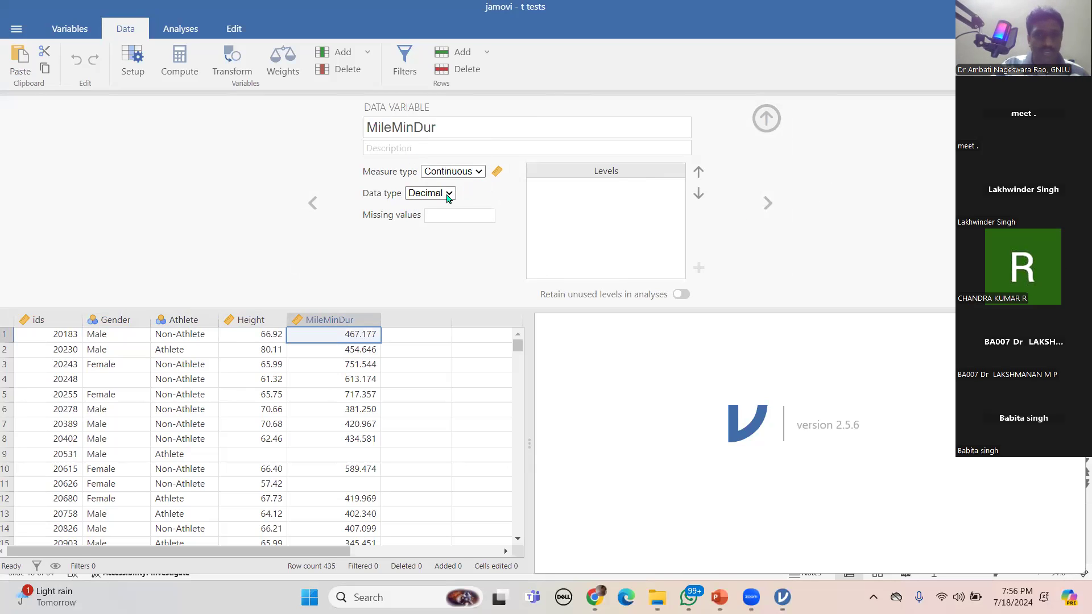
left_click(767, 119)
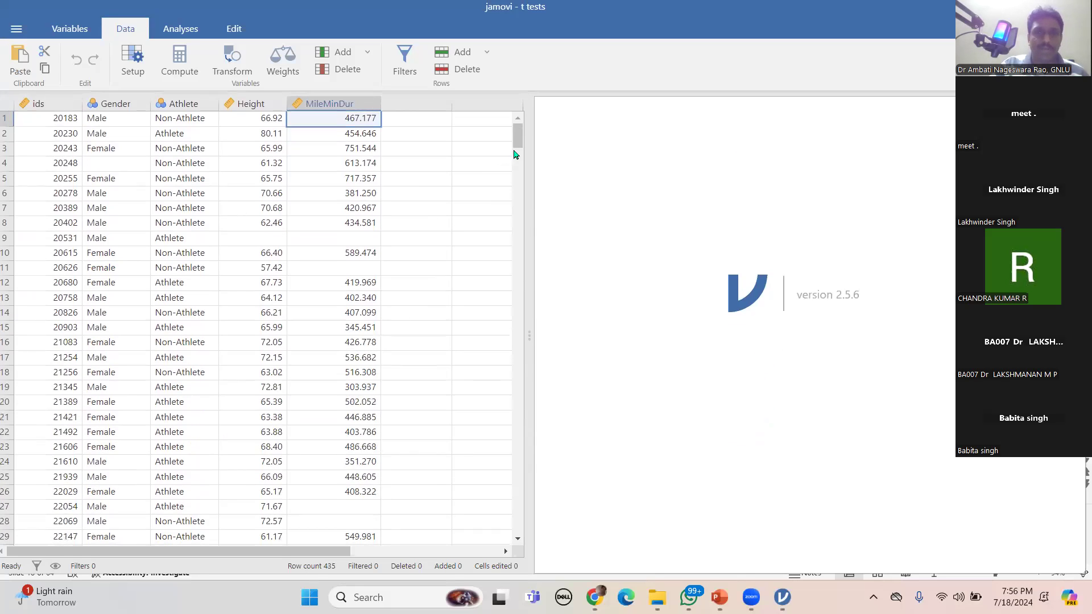
left_click_drag(519, 149, 516, 115)
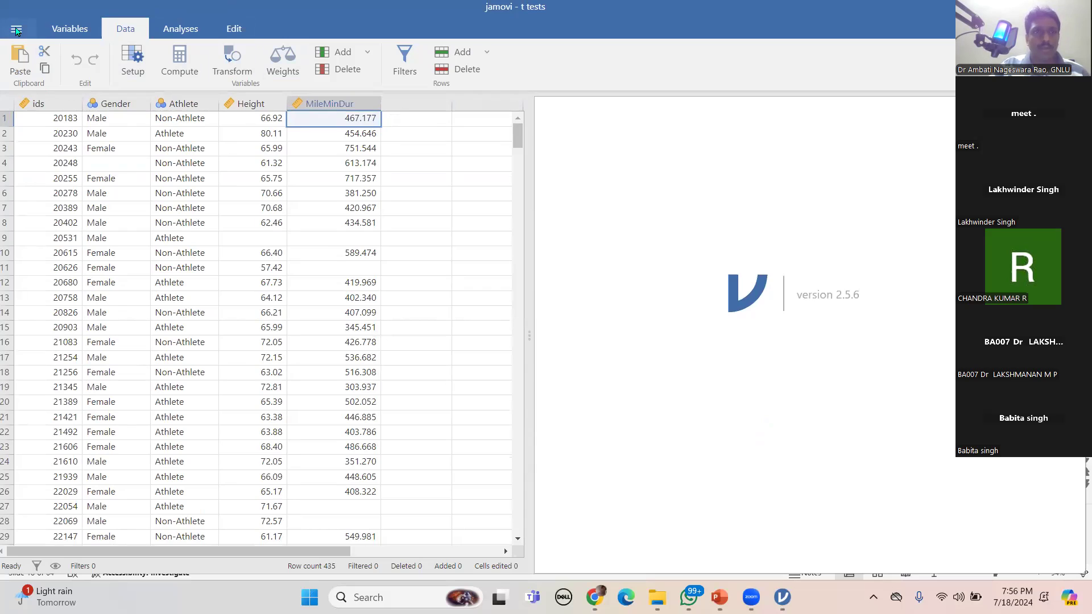
- Create a Descriptives analysis with Height as its variable
left_click(171, 25)
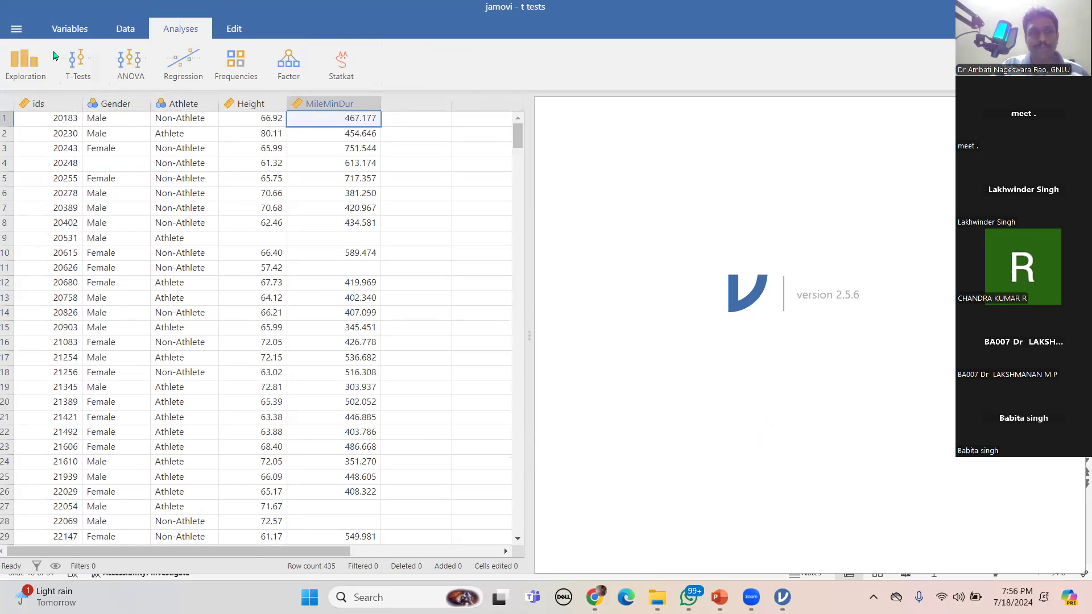
left_click(26, 79)
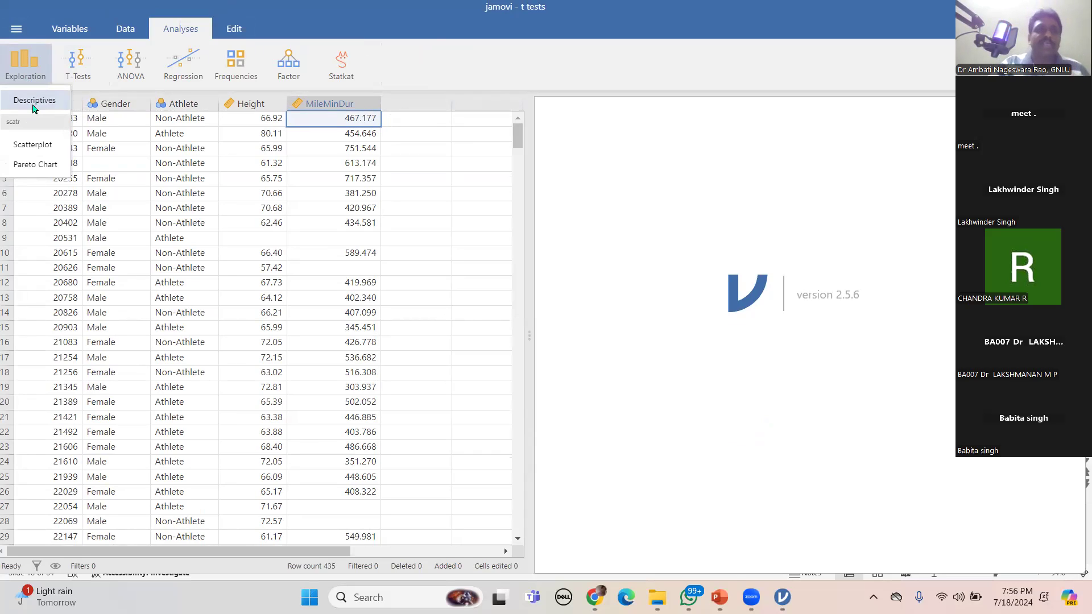
left_click(33, 106)
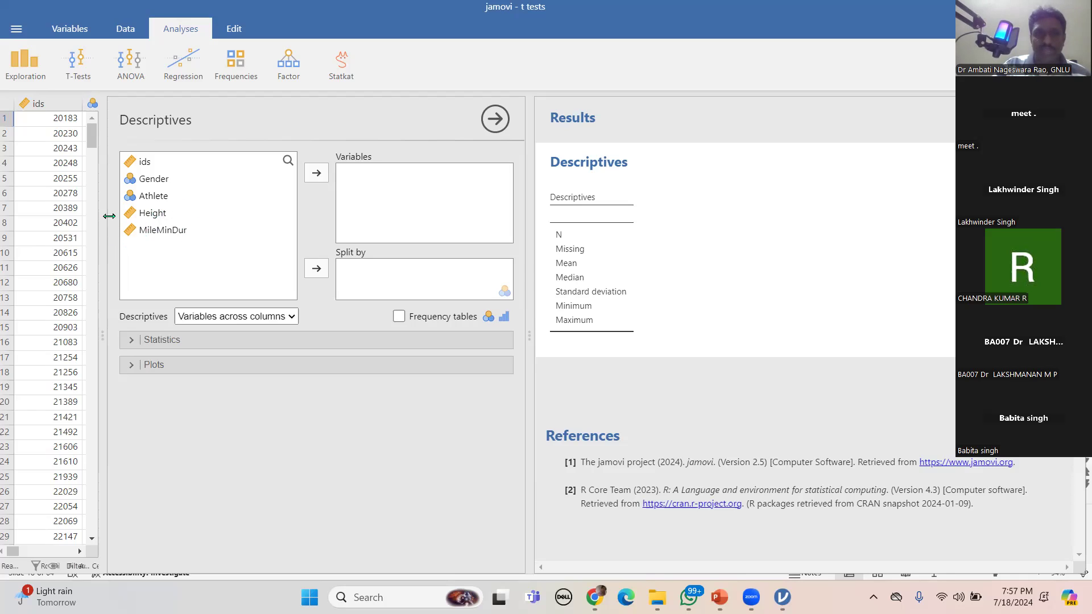
left_click(150, 219)
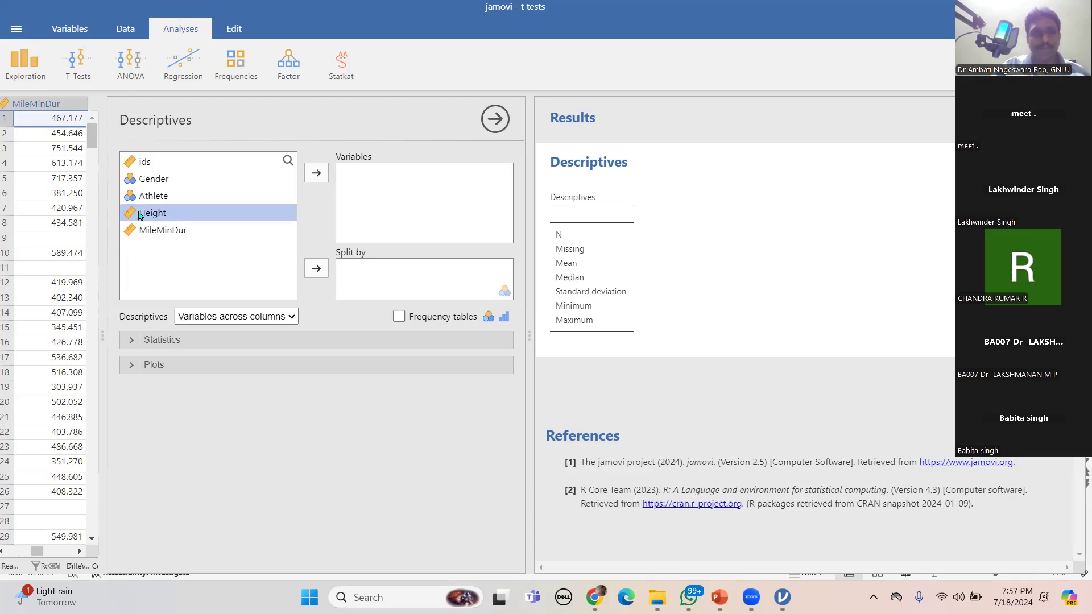
left_click_drag(154, 218, 373, 179)
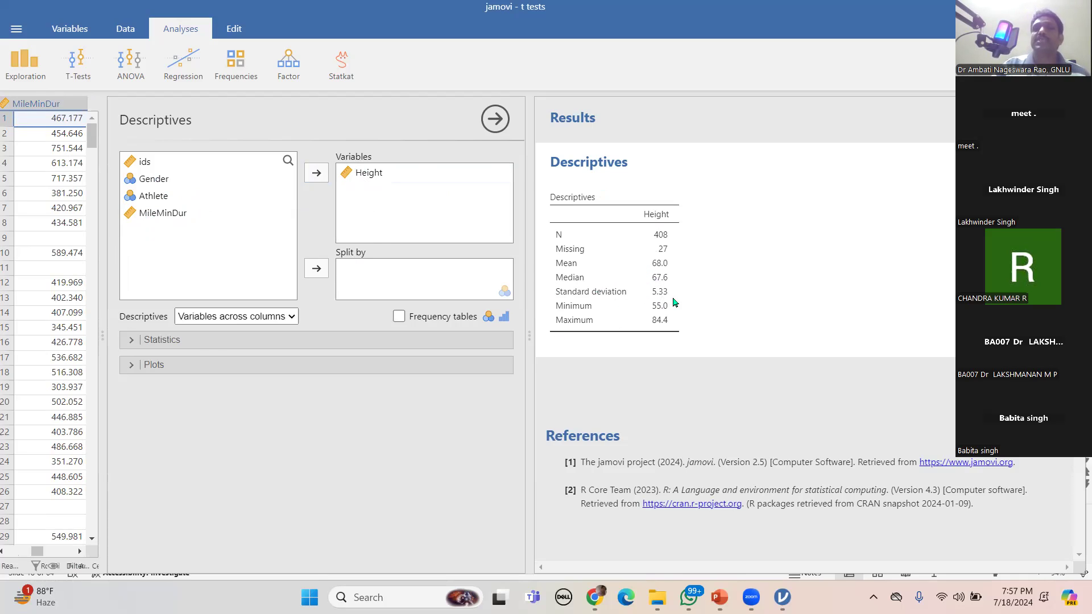
- Expand the Statistics options of the Descriptives analysis and widen the area beside the results
left_click(131, 342)
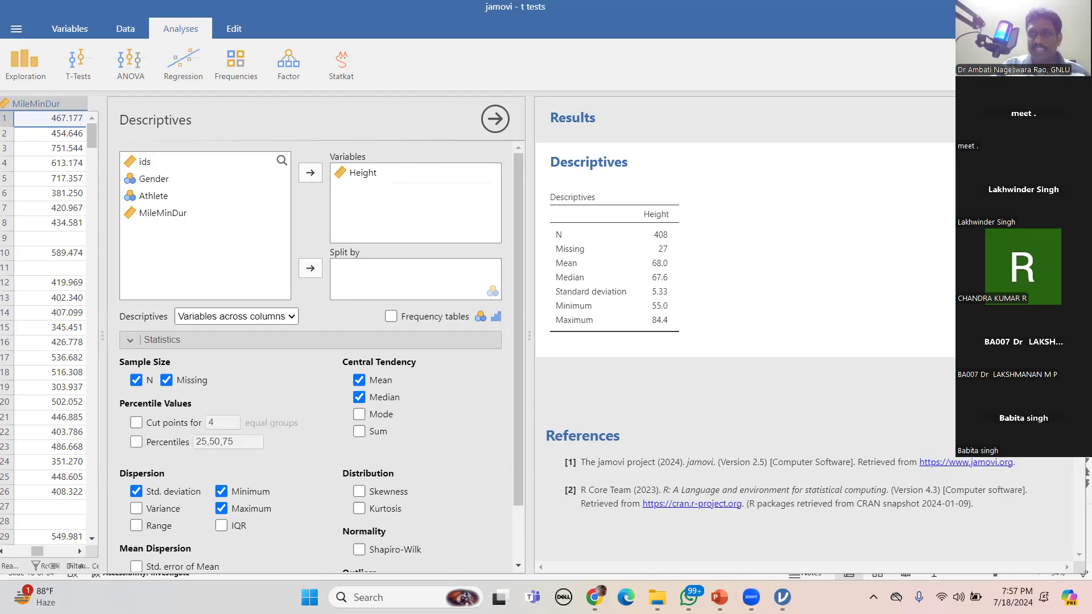
left_click(898, 416)
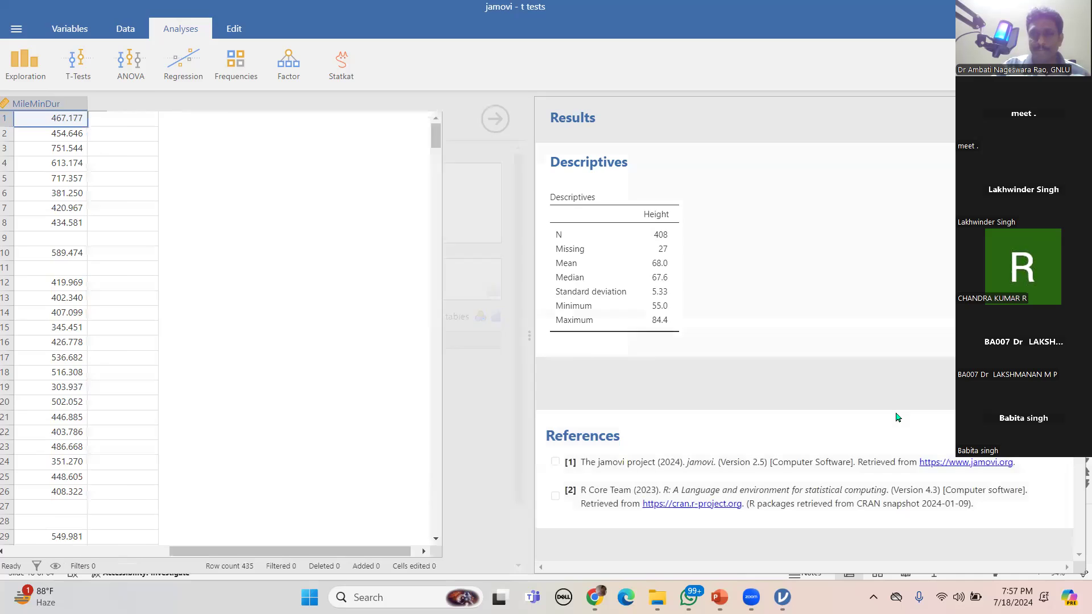
left_click(626, 269)
left_click_drag(519, 267, 831, 341)
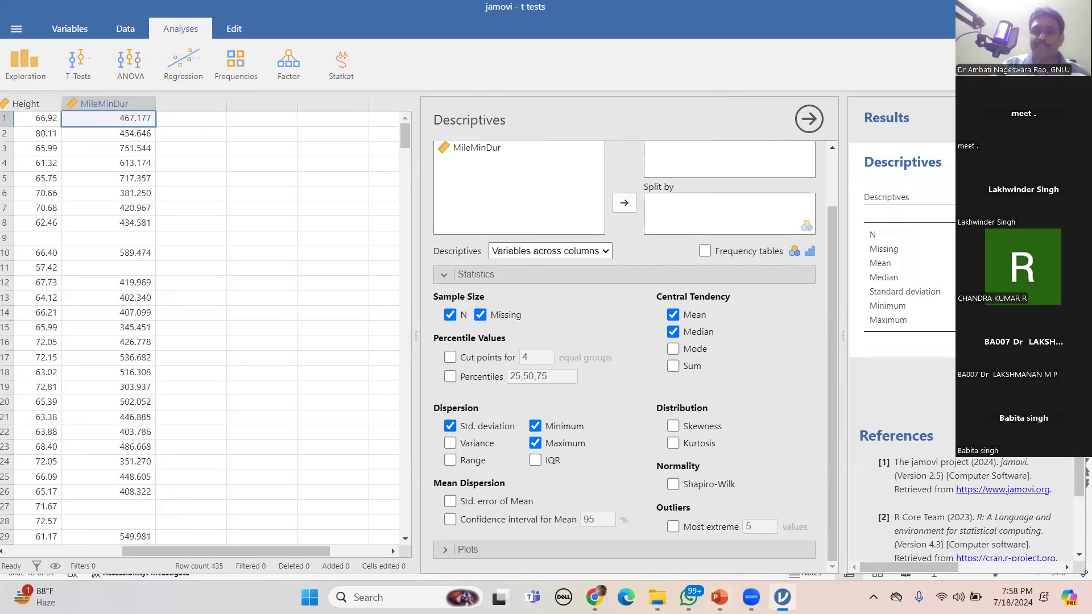
- Switch to the PowerPoint presentation and review the H0 statement on the Shapiro-Wilk Test slide
left_click(720, 598)
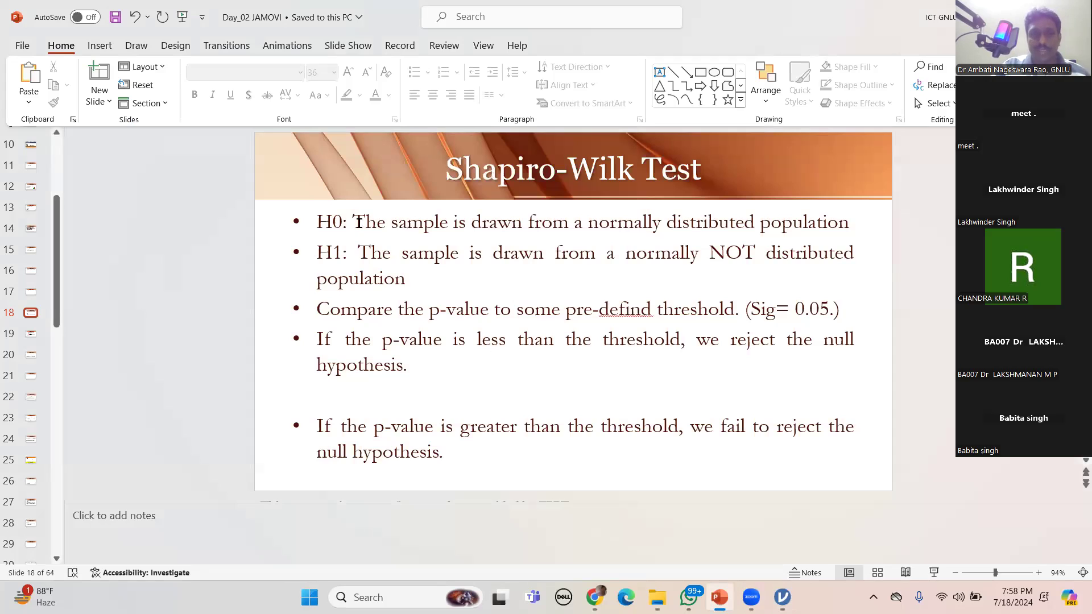
left_click_drag(355, 222, 789, 223)
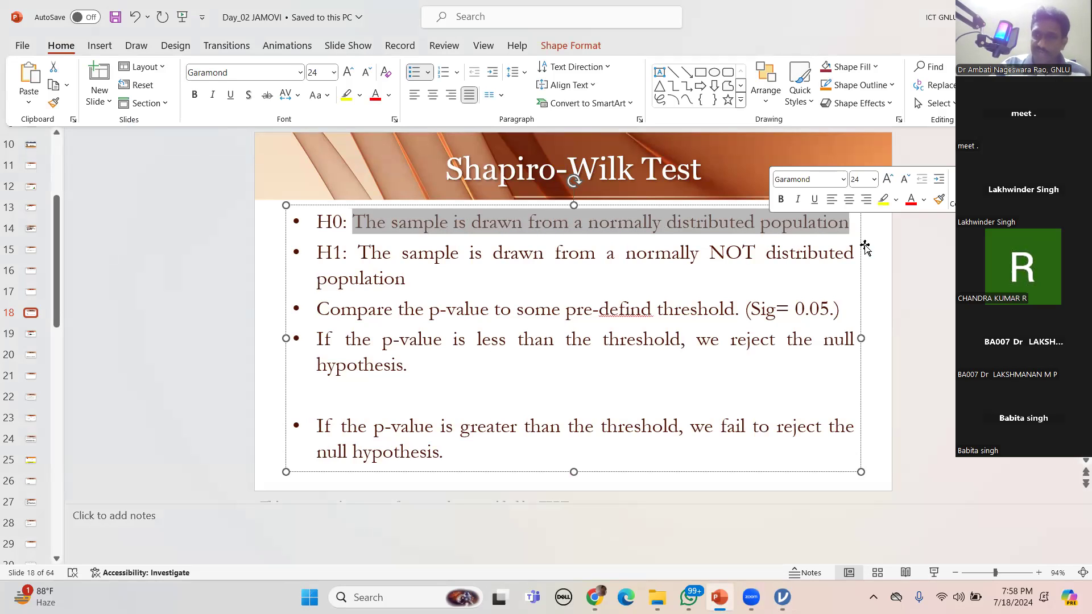
left_click(537, 221)
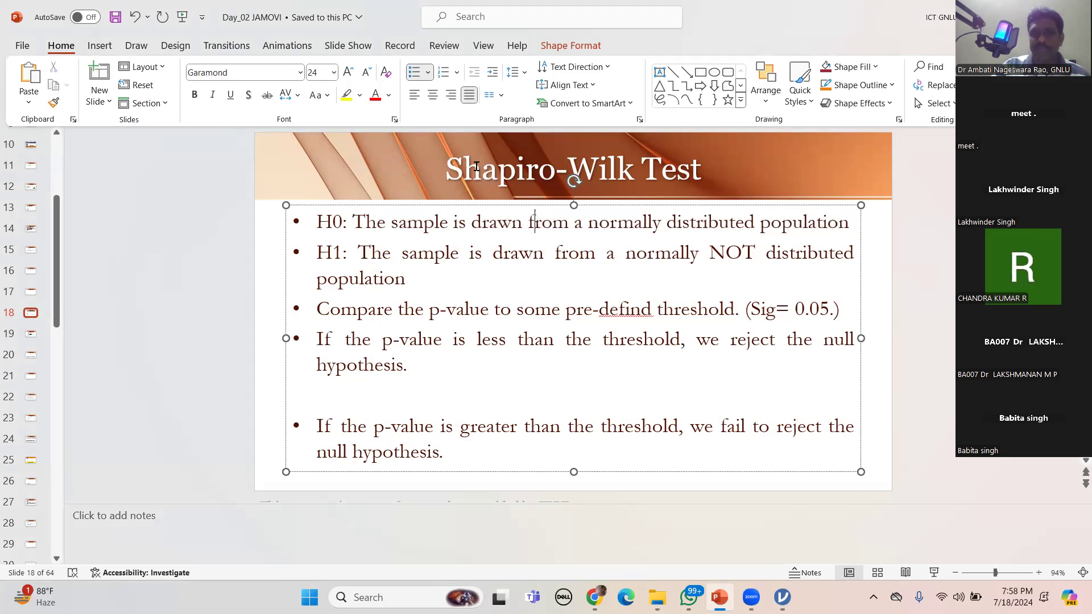
- Switch back to jamovi, add the Shapiro-Wilk test to the Height descriptives and arrange the table with variables across rows
left_click(783, 597)
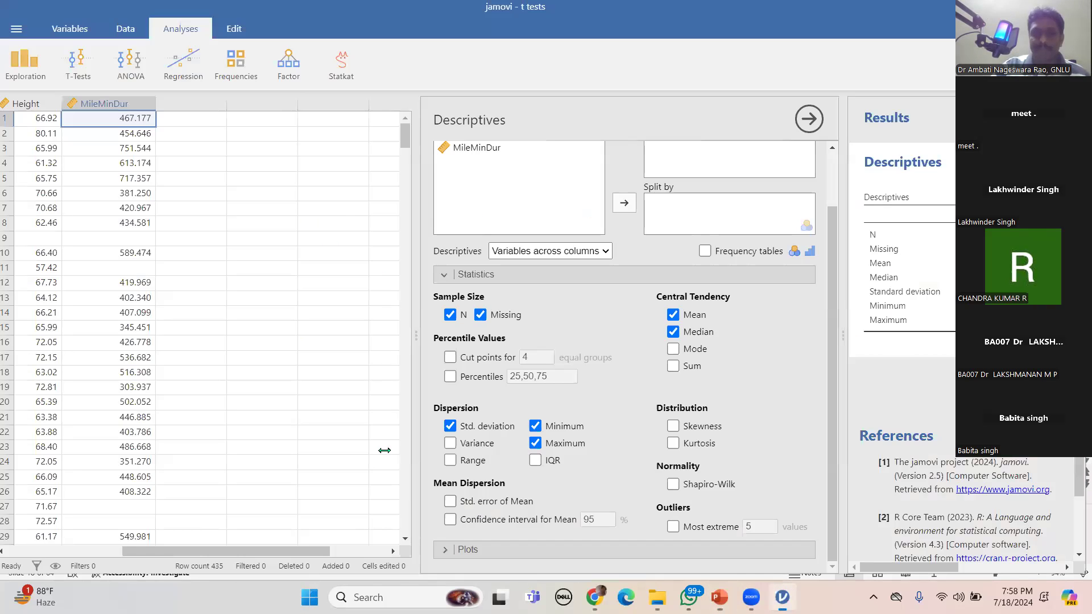
left_click(674, 485)
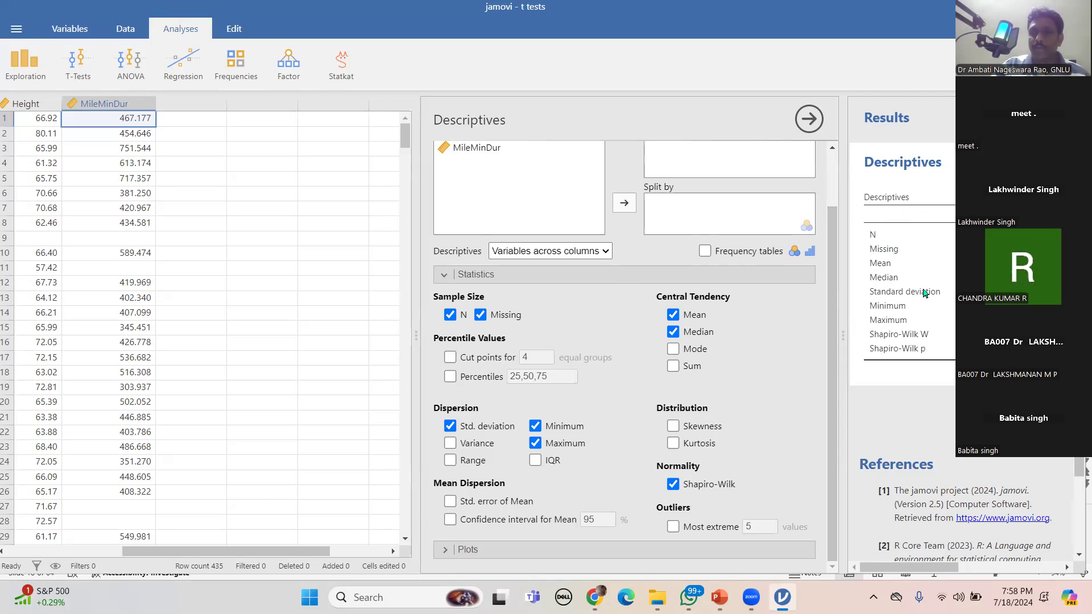
left_click(607, 251)
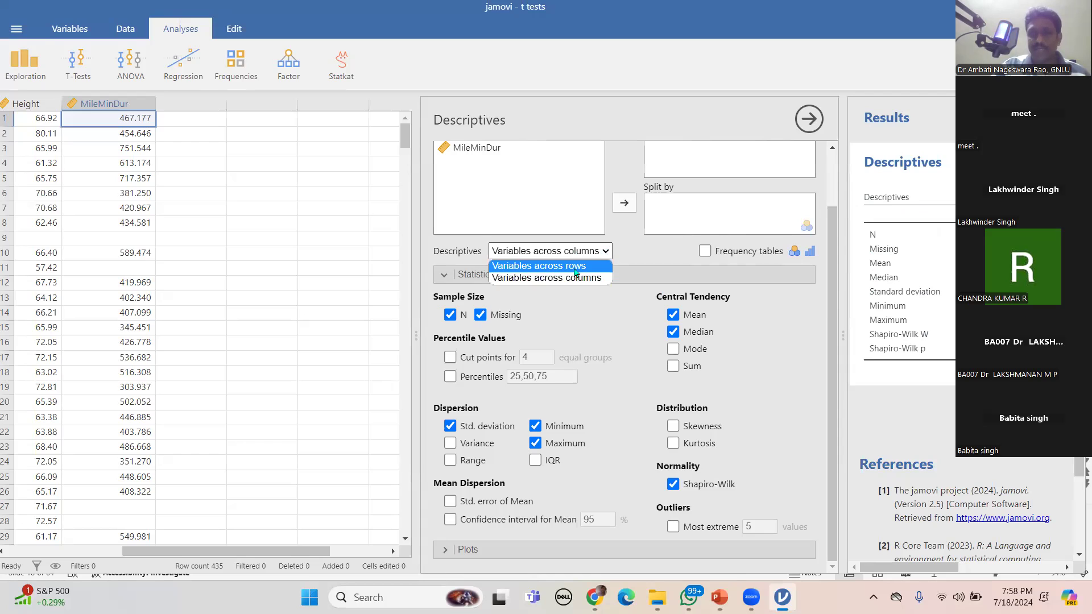
left_click(575, 267)
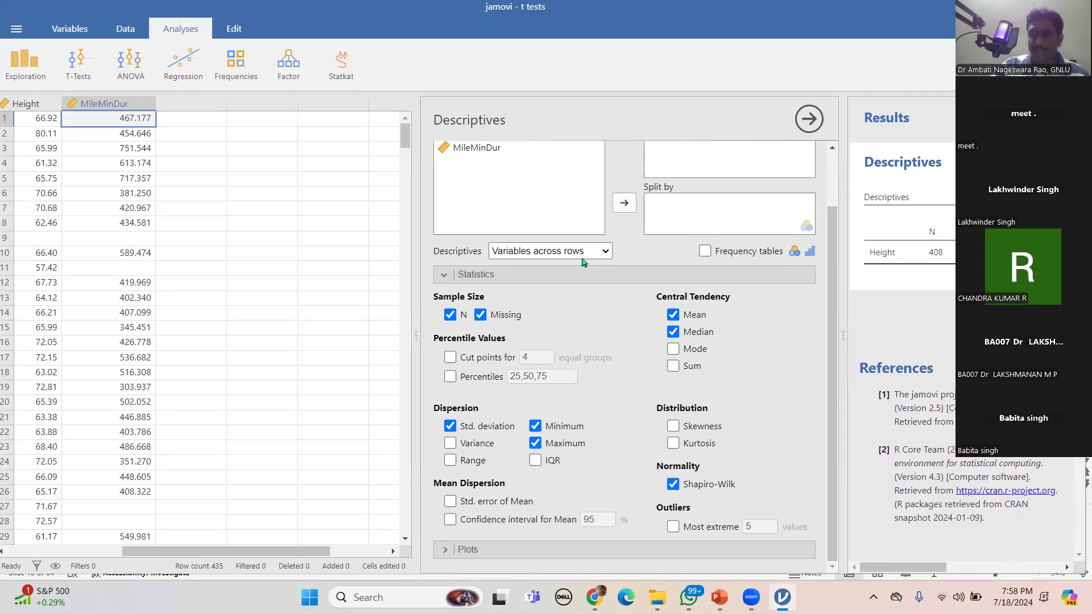
- Close the Descriptives options and widen the results area to read the full Height table with its Shapiro-Wilk columns
left_click_drag(415, 336, 165, 341)
left_click_drag(640, 565, 716, 554)
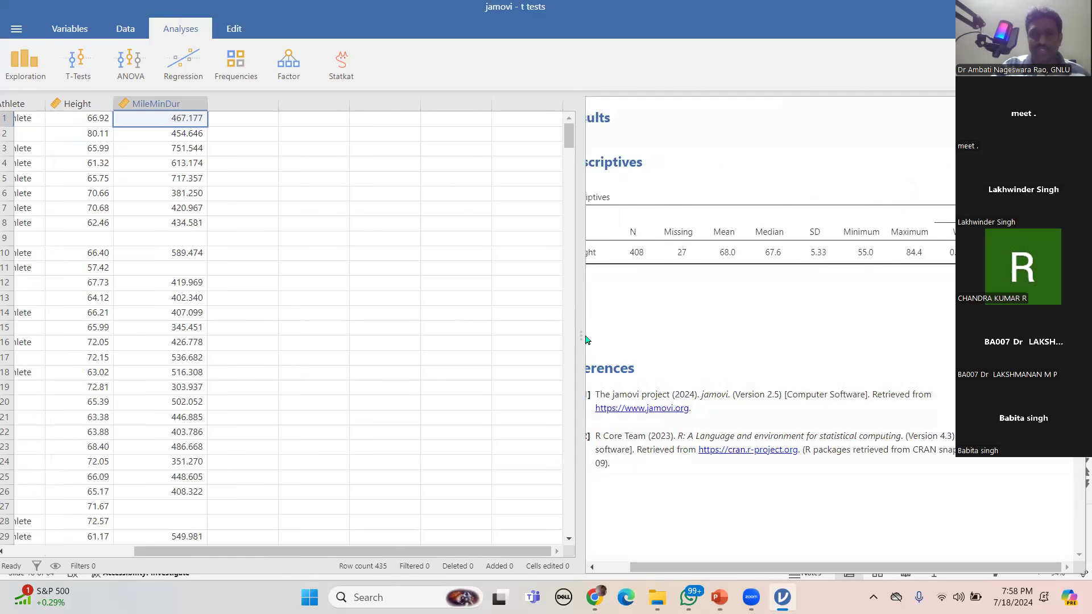
left_click_drag(579, 334, 387, 344)
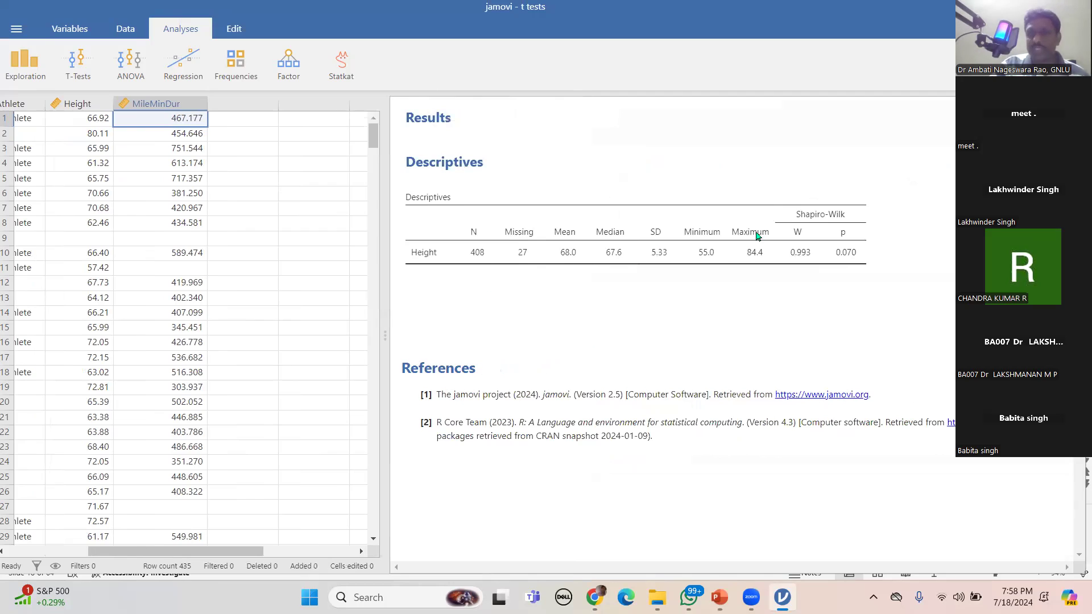
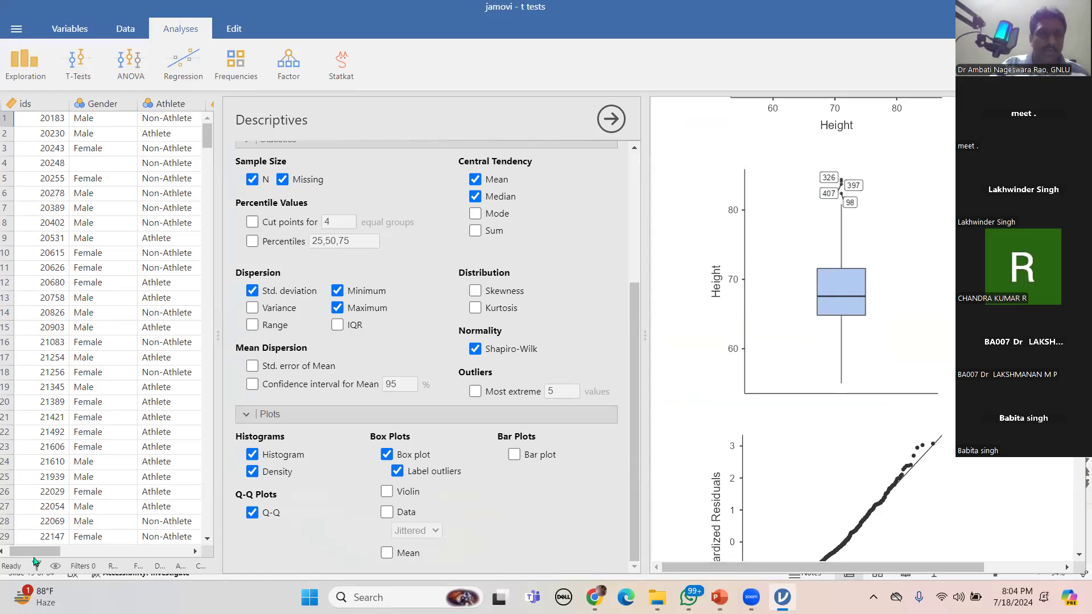
- Locate row 326, labelled as an outlier in the box plot, in the data and select its Height value
left_click_drag(33, 556, 30, 556)
left_click_drag(208, 139, 209, 422)
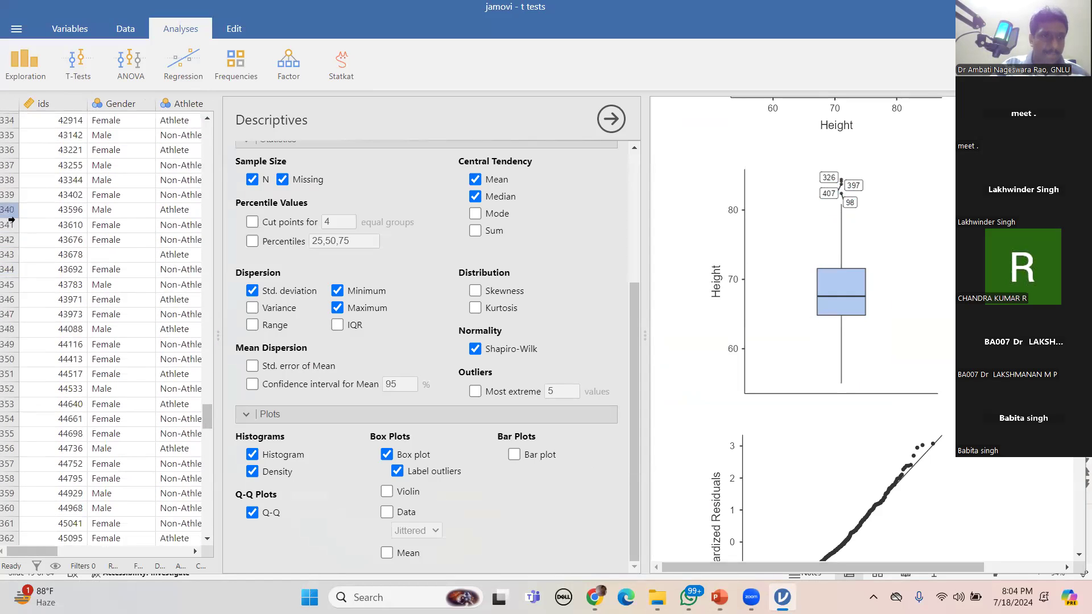
left_click_drag(207, 414, 205, 395)
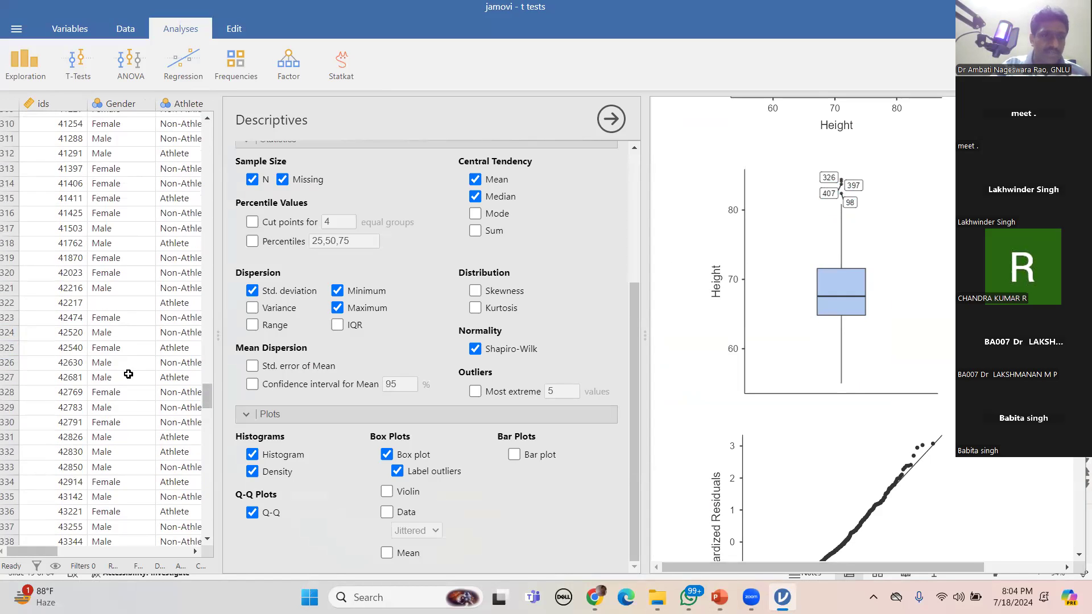
left_click_drag(218, 336, 397, 326)
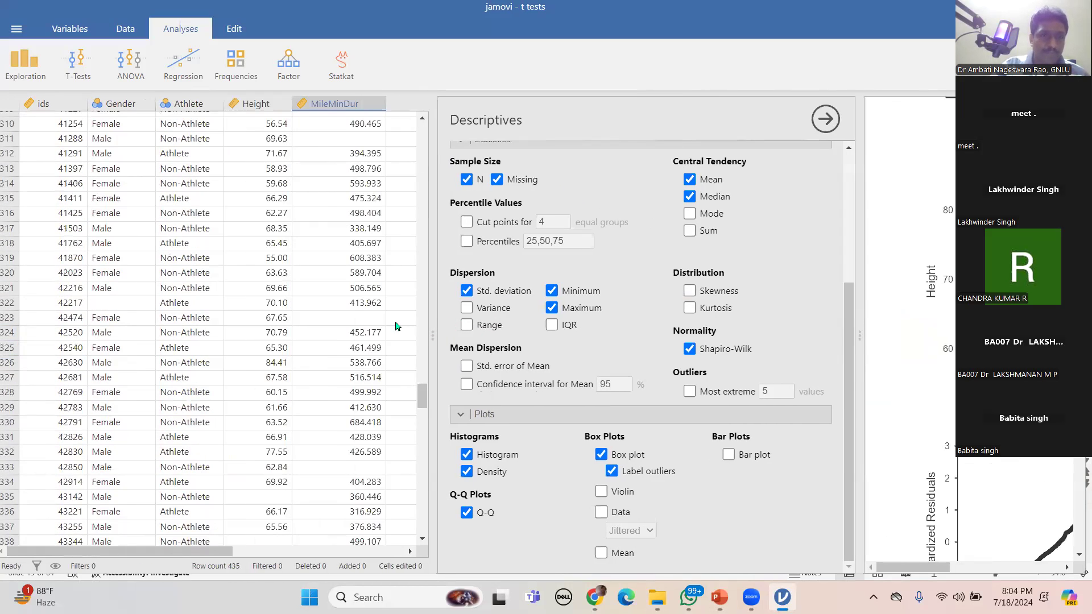
left_click(270, 366)
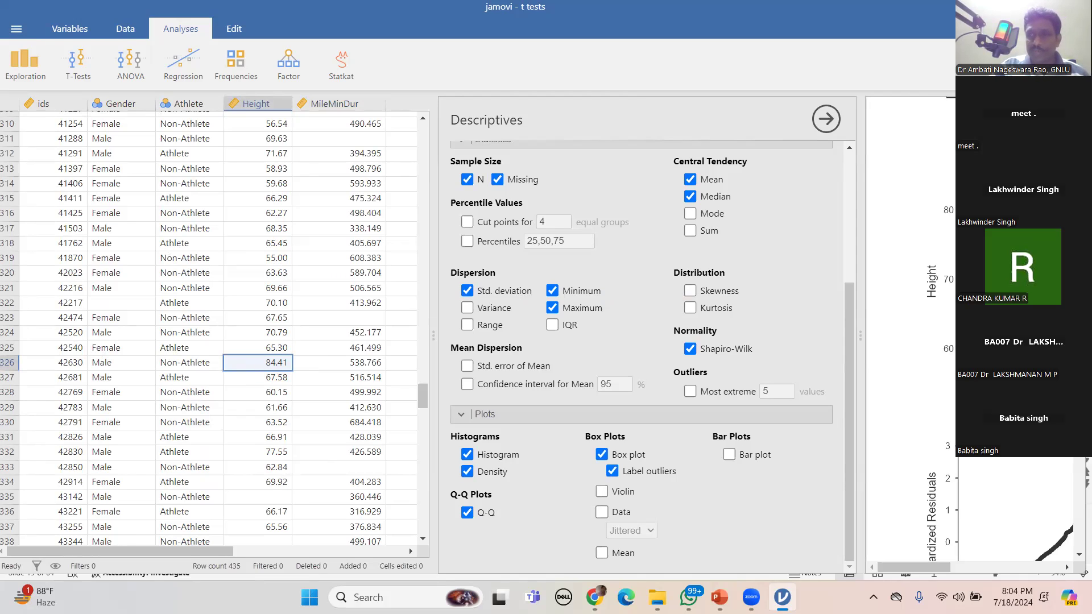
- Locate the box plot outliers in rows 397 and 407 of the data and inspect their Height values
left_click_drag(935, 566, 944, 566)
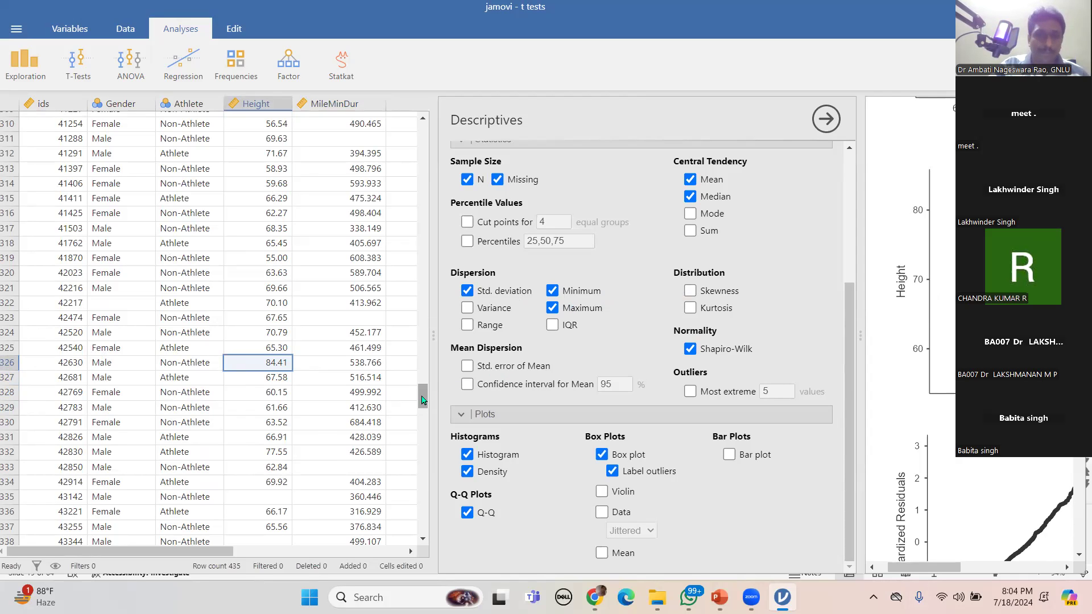
left_click_drag(422, 401, 426, 440)
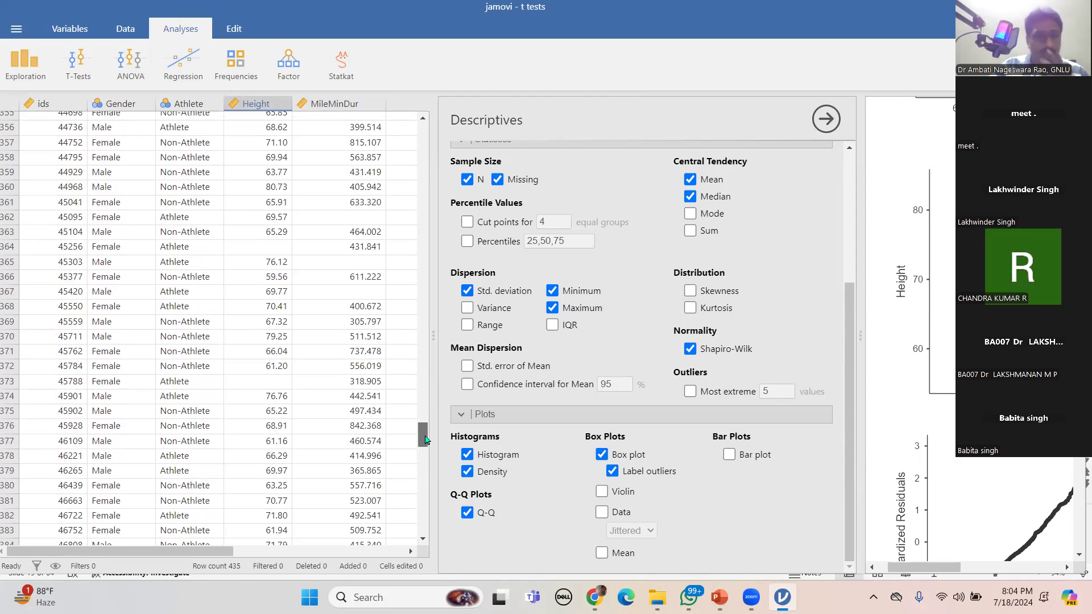
left_click_drag(426, 439, 425, 449)
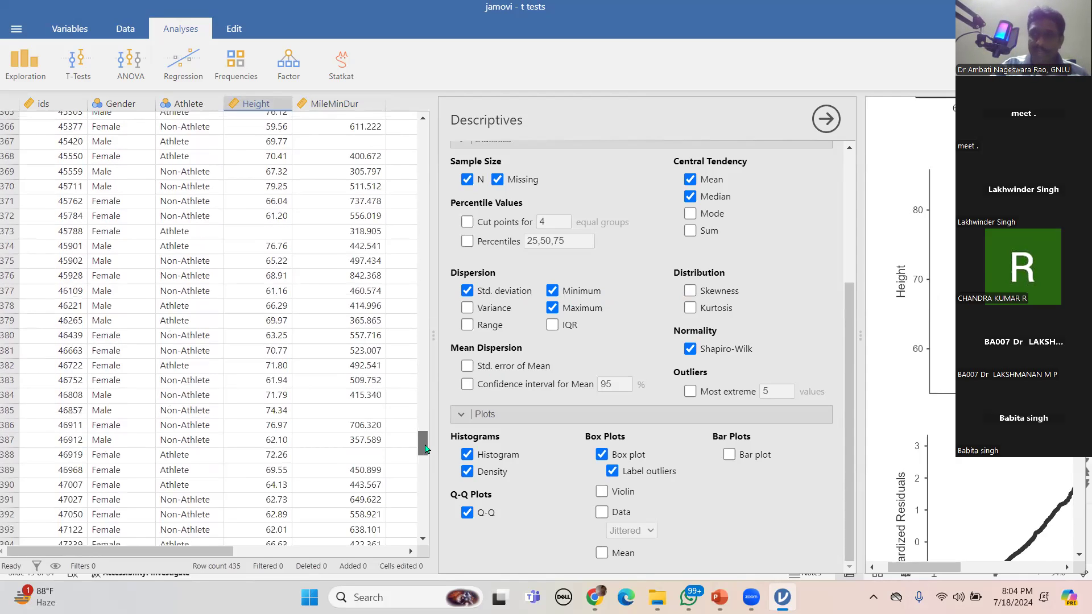
left_click_drag(423, 447, 425, 460)
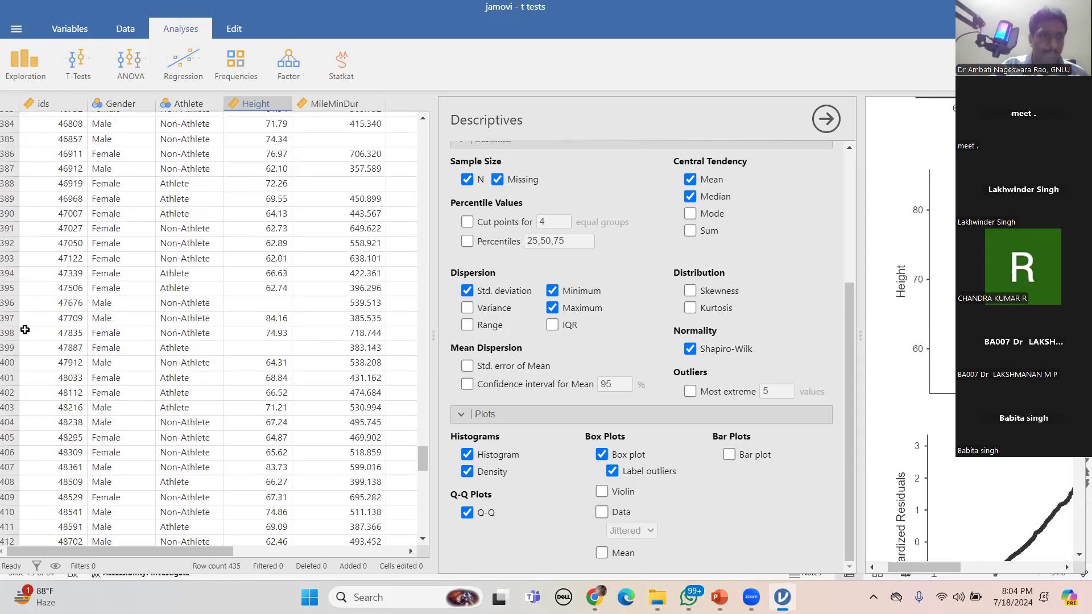
left_click(279, 319)
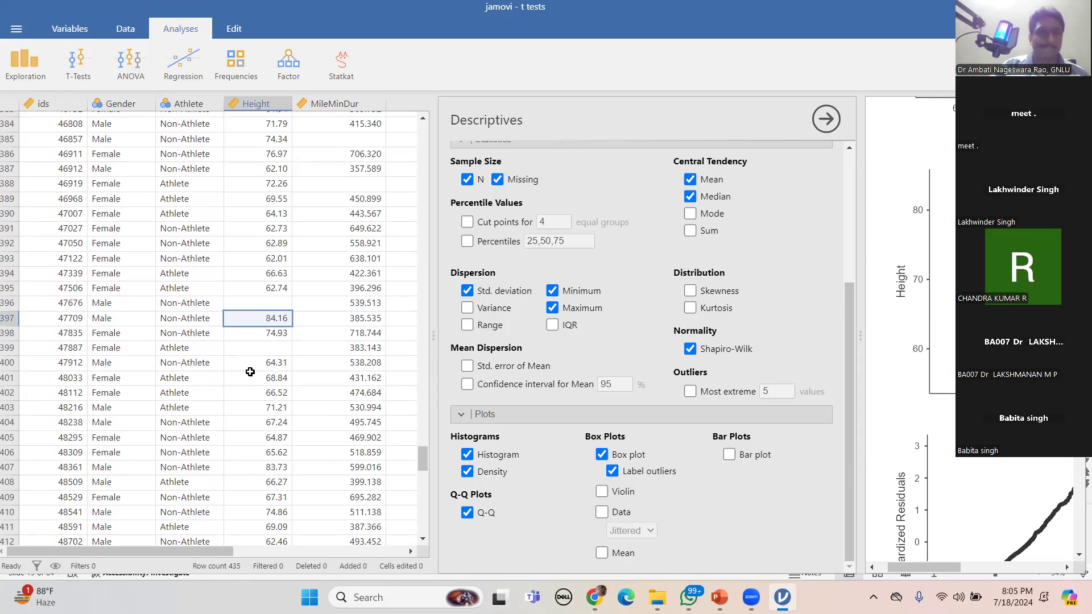
left_click(274, 468)
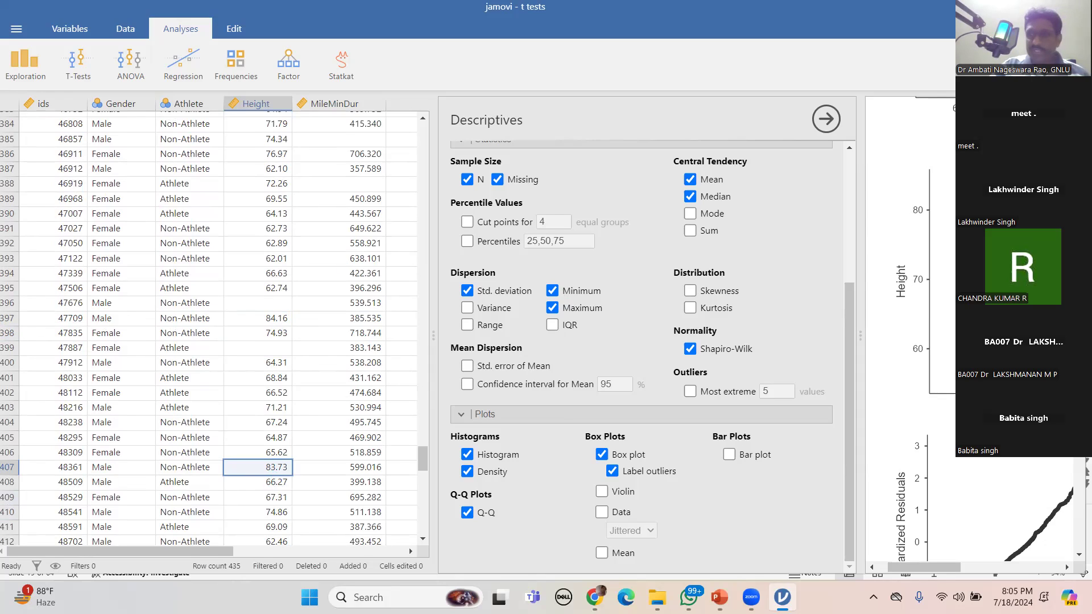
- Set the Height value in row 397 to 60
left_click(270, 320)
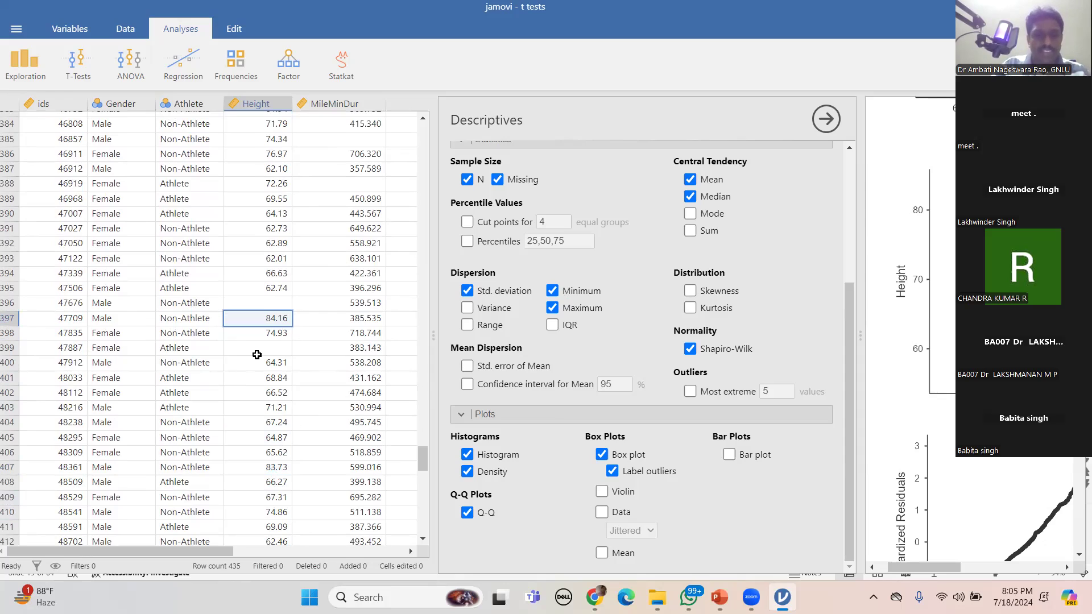
type("60")
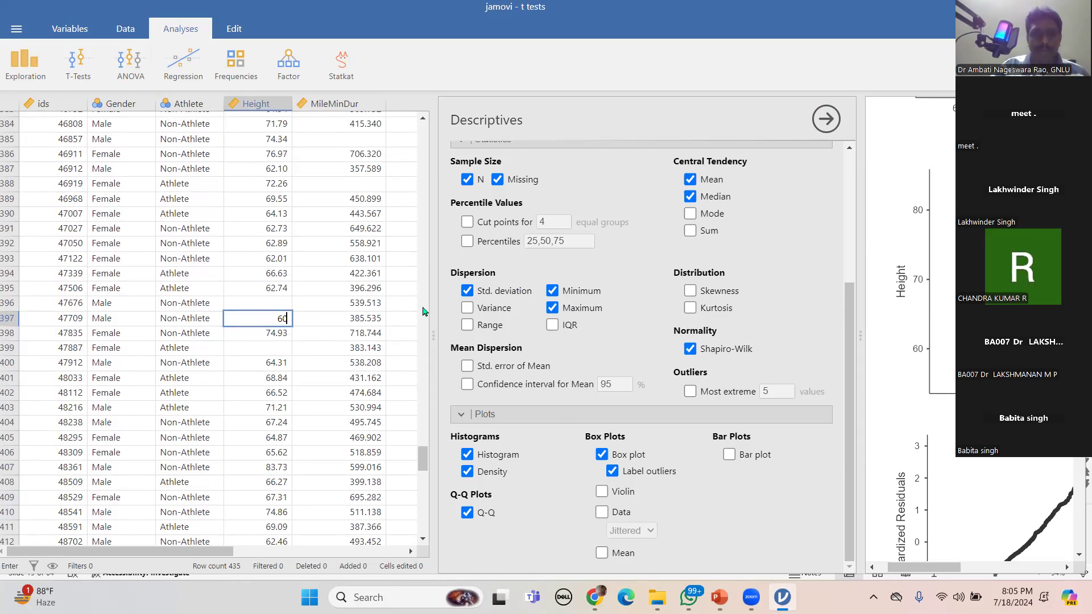
left_click(407, 316)
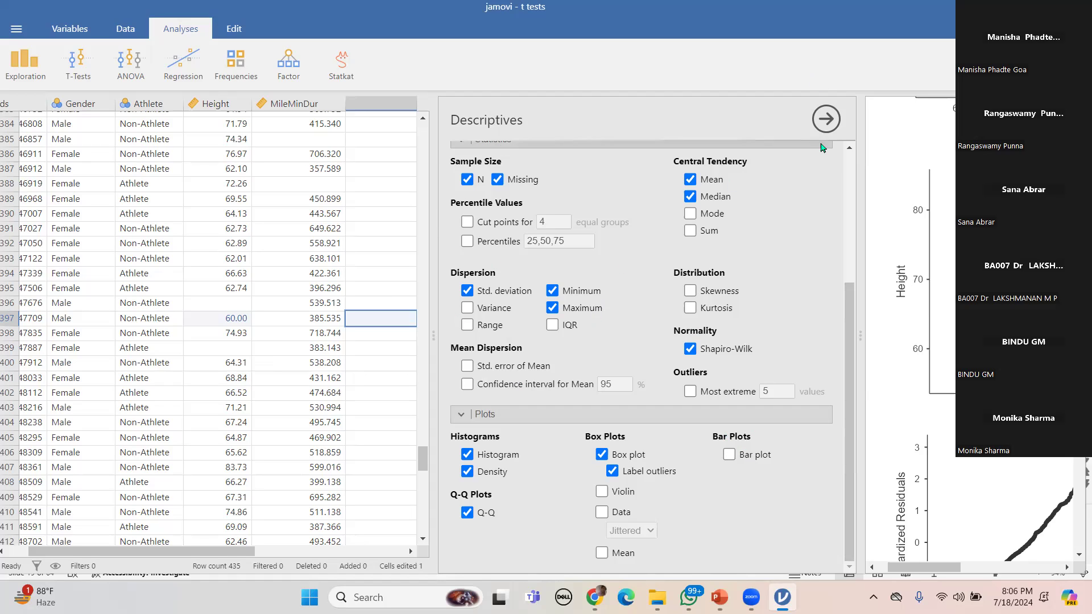
- Close the Descriptives options, enlarge the results area and examine the updated Height box plot and histogram
left_click(832, 119)
left_click_drag(850, 467, 868, 128)
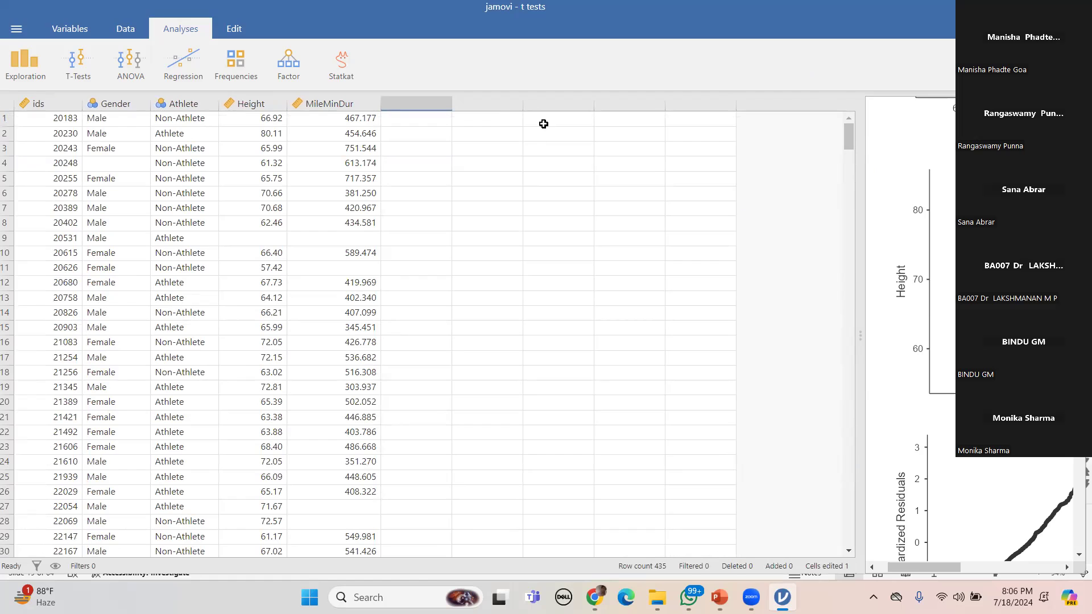
left_click_drag(859, 332, 446, 320)
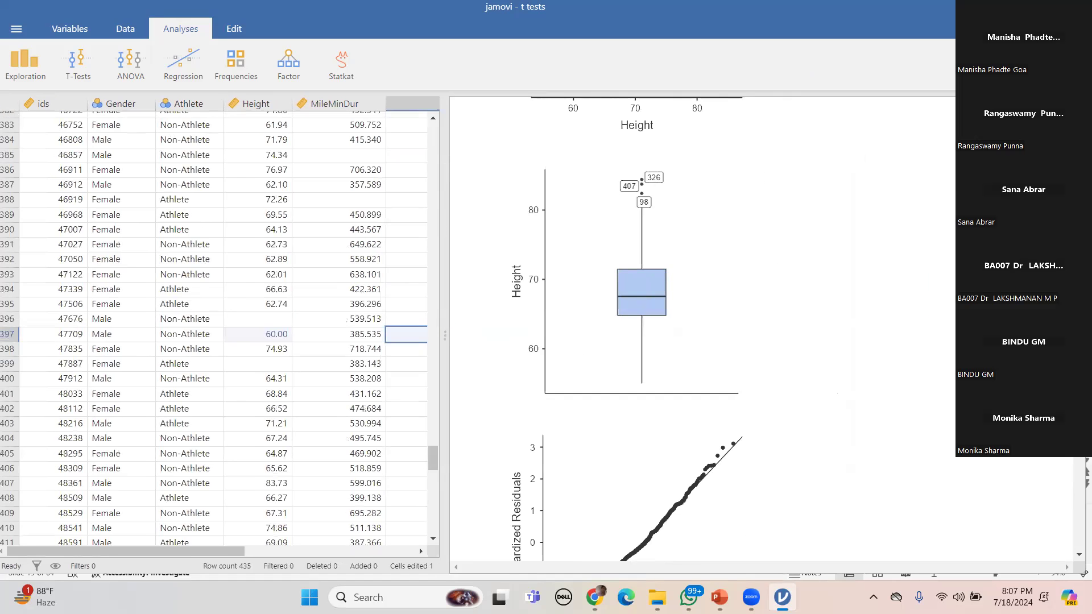
scroll(678, 333, "down", 5)
scroll(678, 333, "up", 9)
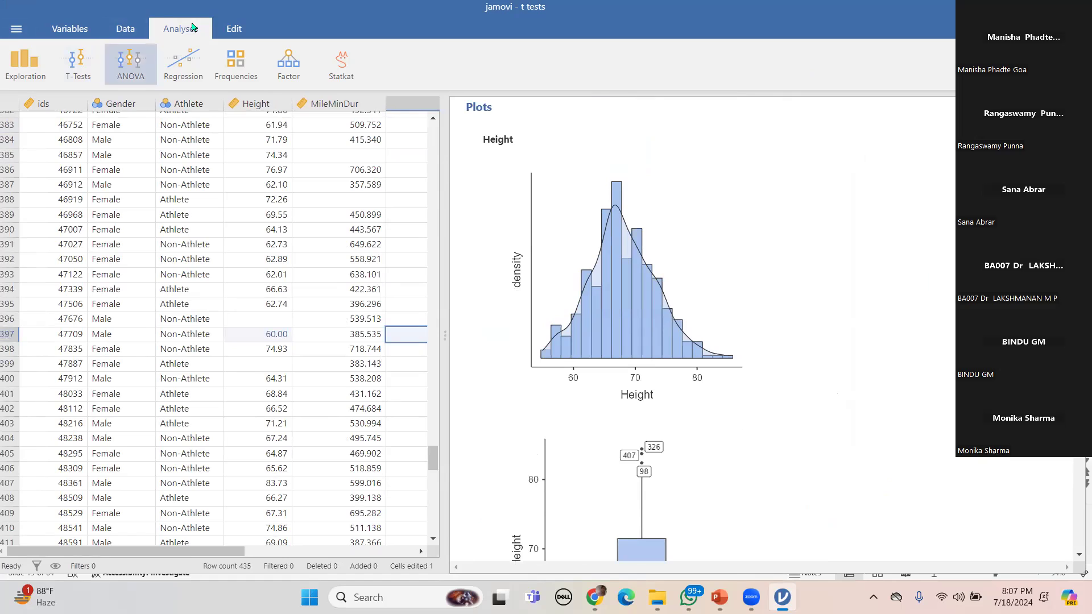
- Create a One Sample T-Test with Height as the dependent variable
left_click(74, 78)
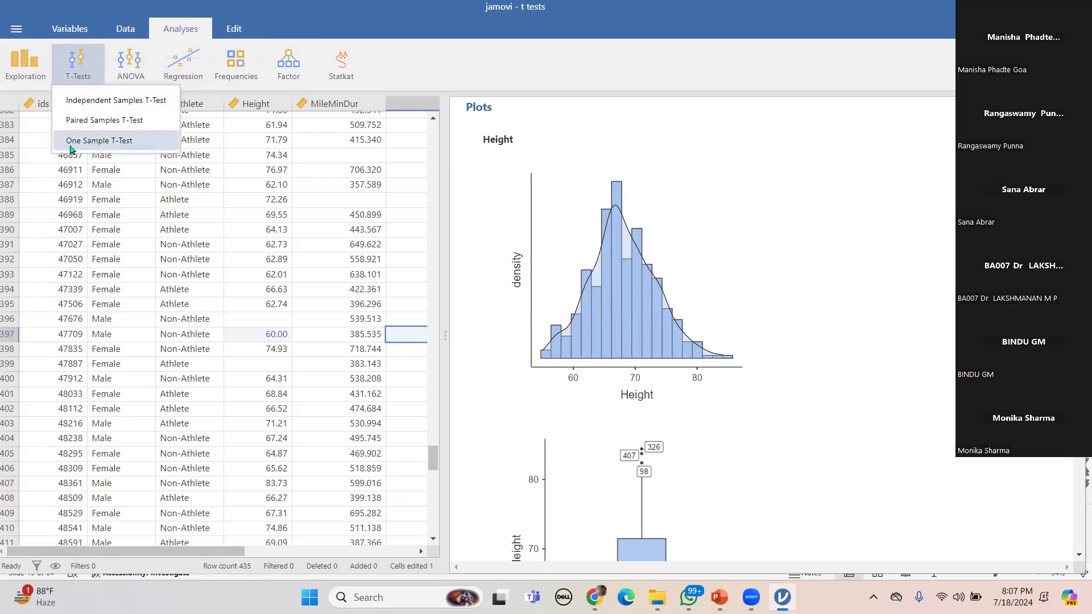
left_click(100, 142)
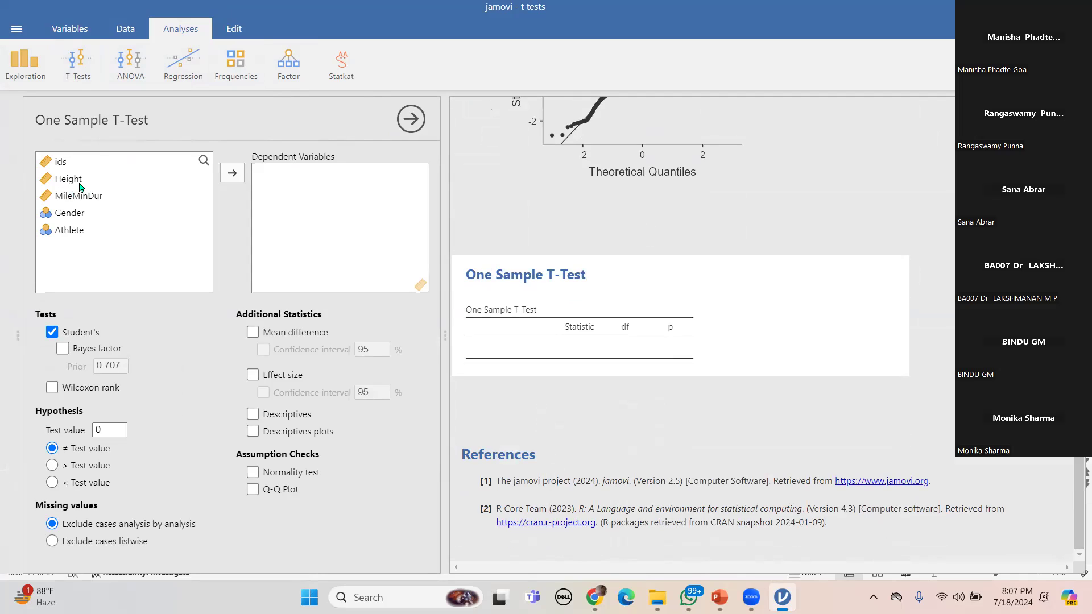
left_click(77, 183)
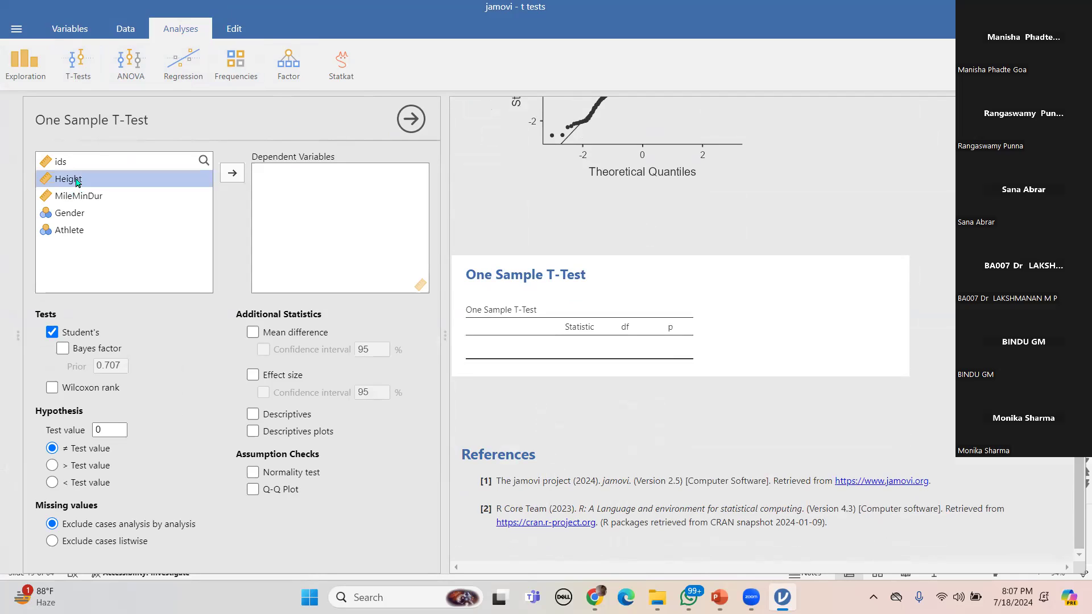
left_click(233, 175)
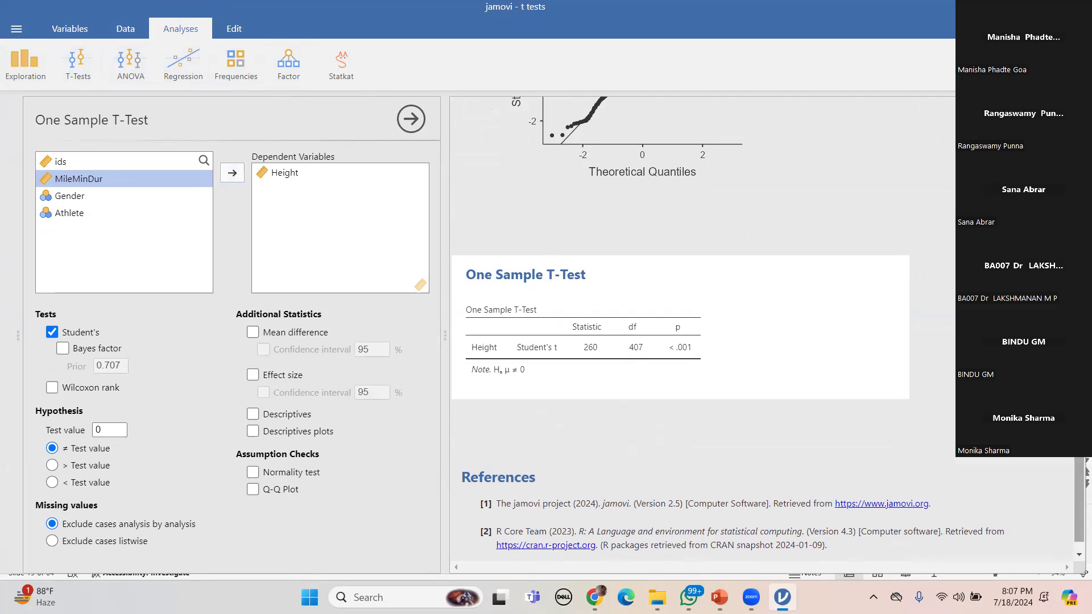
- Add the mean difference with its 95% confidence interval to the One Sample T-Test
left_click_drag(1080, 427, 1079, 434)
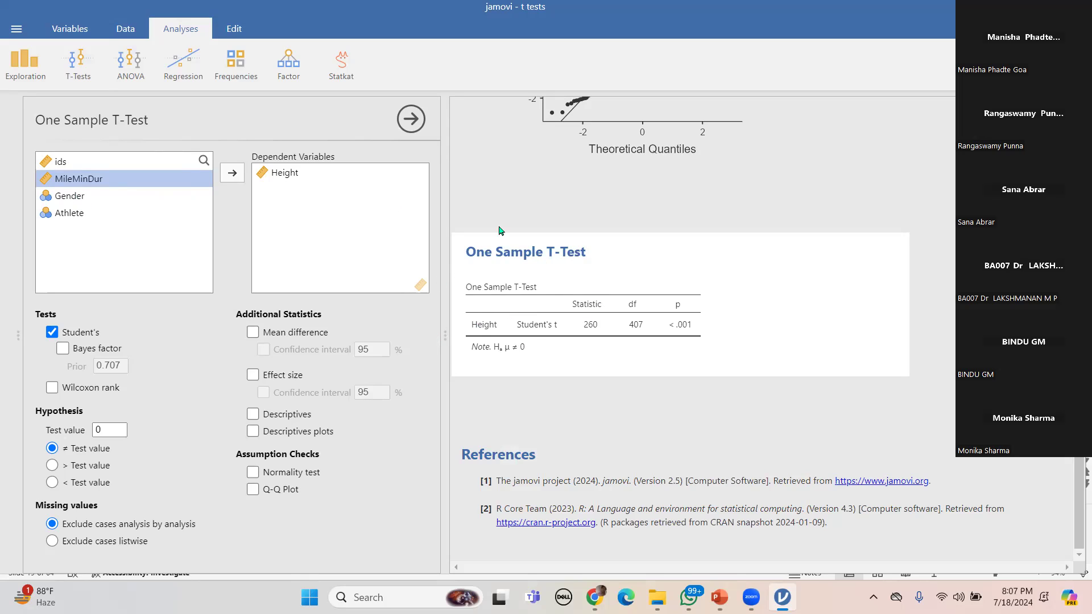
left_click(252, 333)
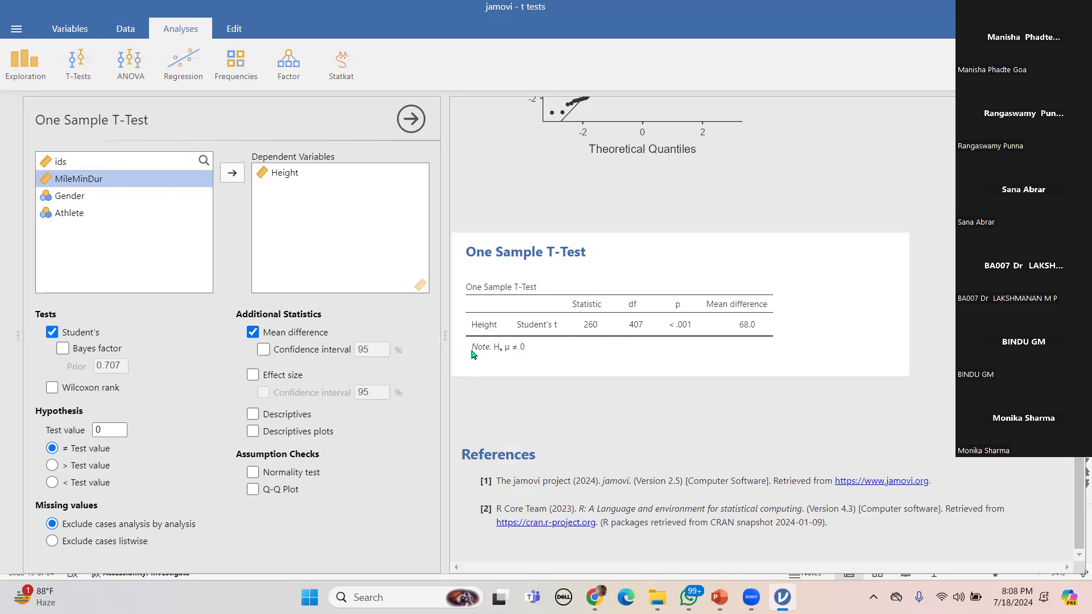
left_click(263, 350)
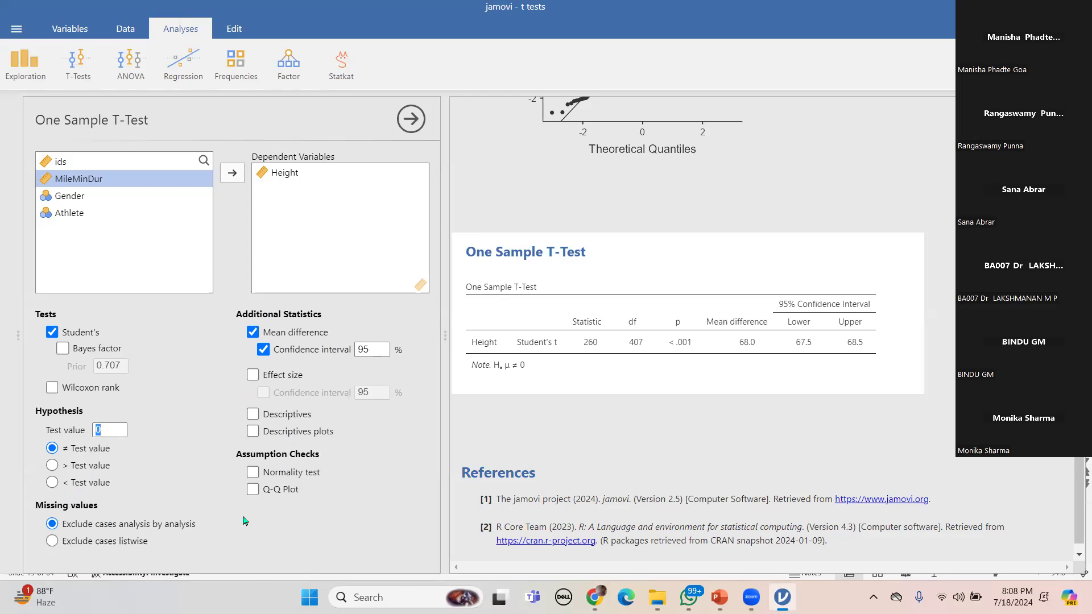
- Switch to the PowerPoint presentation and look up the hypothesised mean height in H0 on the Hypotheses slide
left_click(720, 598)
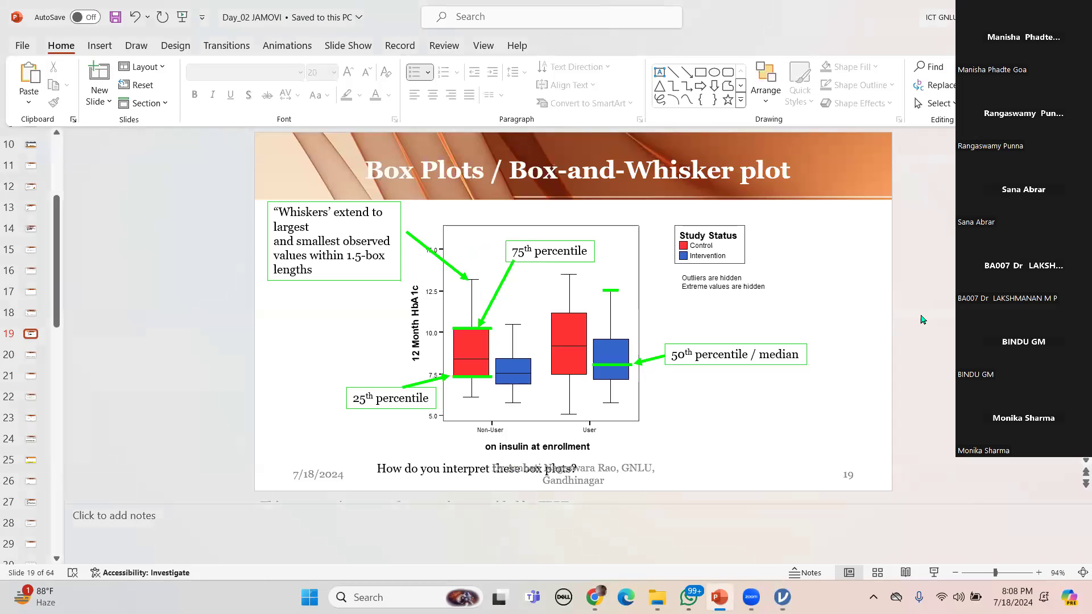
scroll(922, 320, "up", 2)
scroll(922, 319, "up", 1)
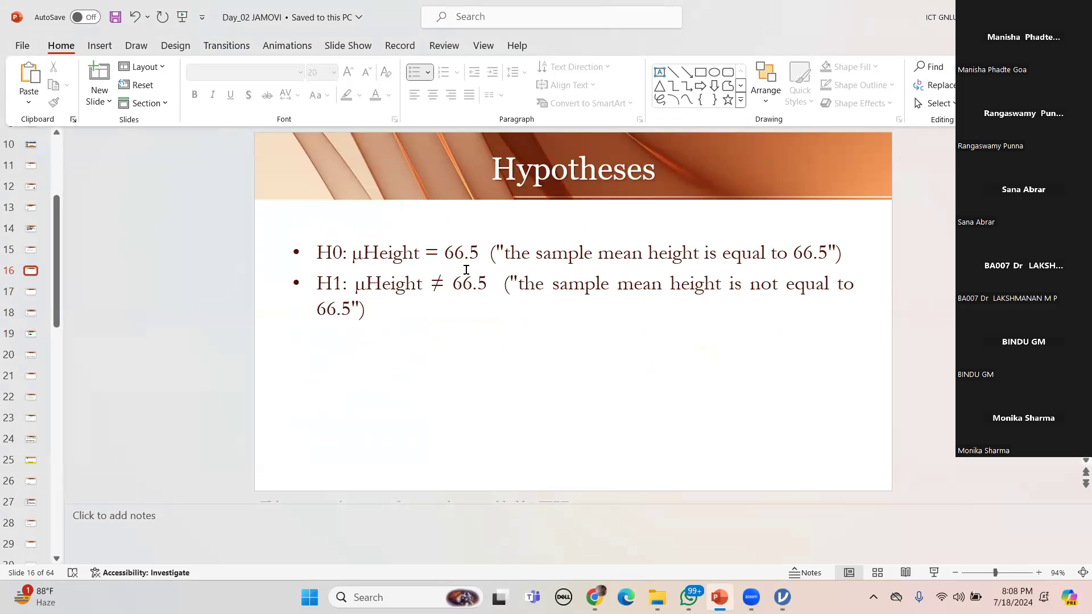
left_click_drag(444, 259, 479, 260)
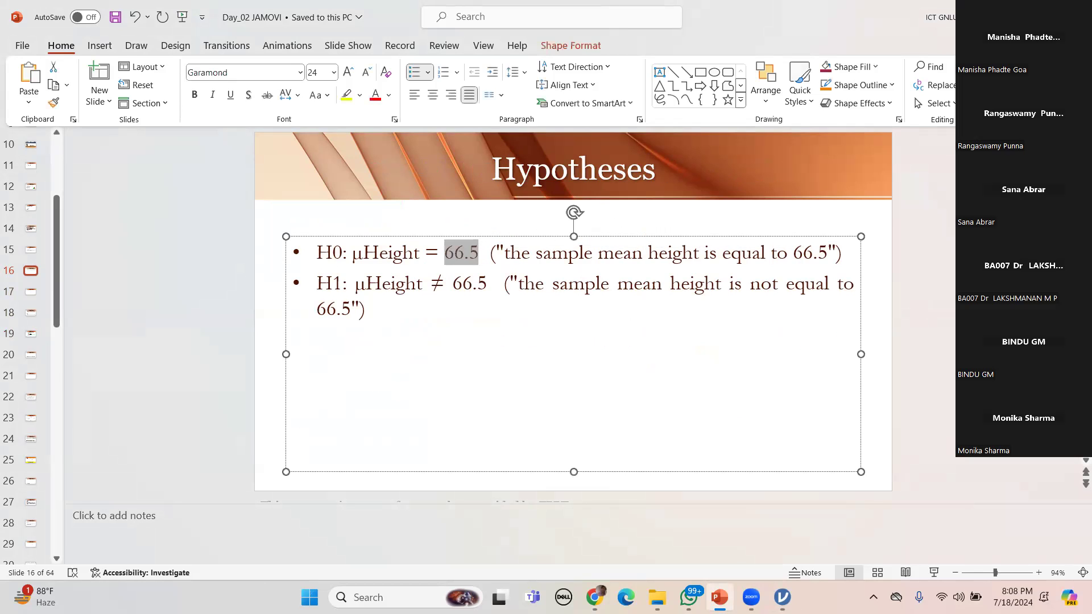
- Return to jamovi, set the One Sample T-Test's test value to 66.5 and close its options
left_click(782, 597)
left_click(108, 430)
type("66.5")
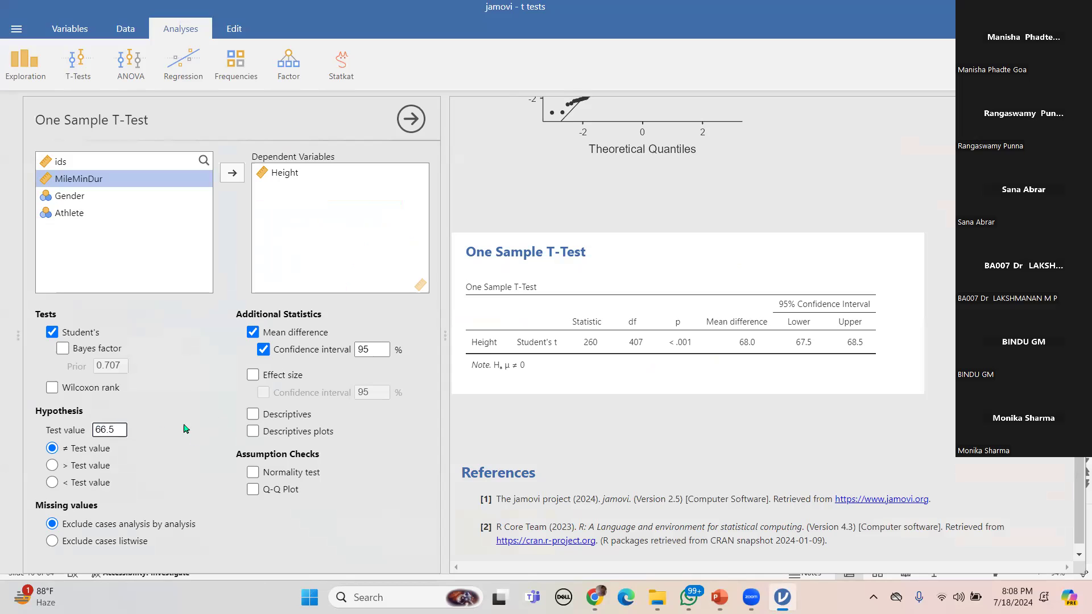
left_click(528, 425)
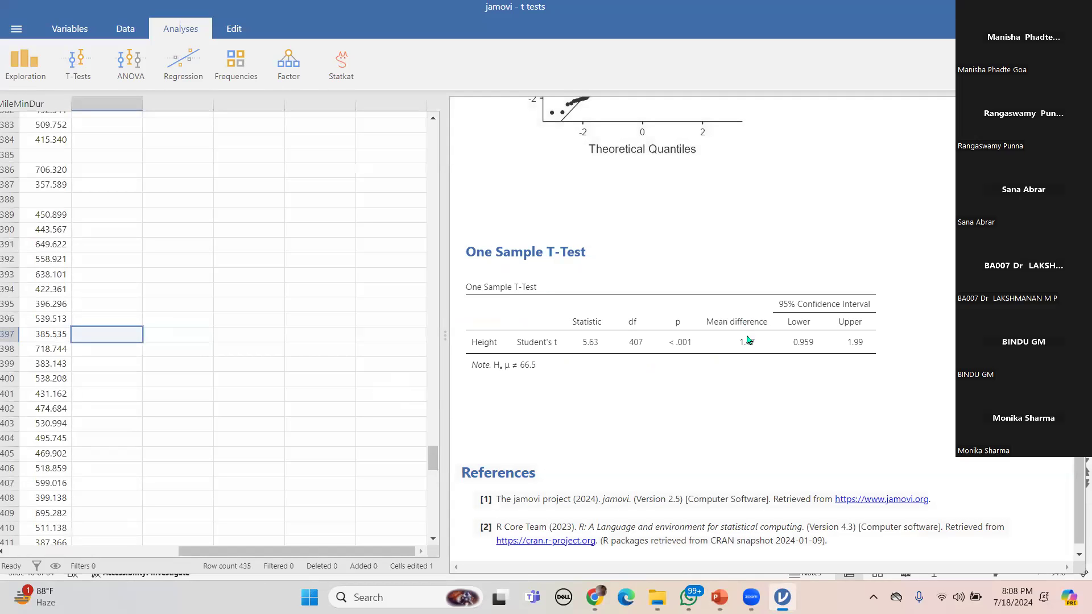
- Add the descriptives table to the One Sample T-Test of Height and close the analysis options
left_click(710, 327)
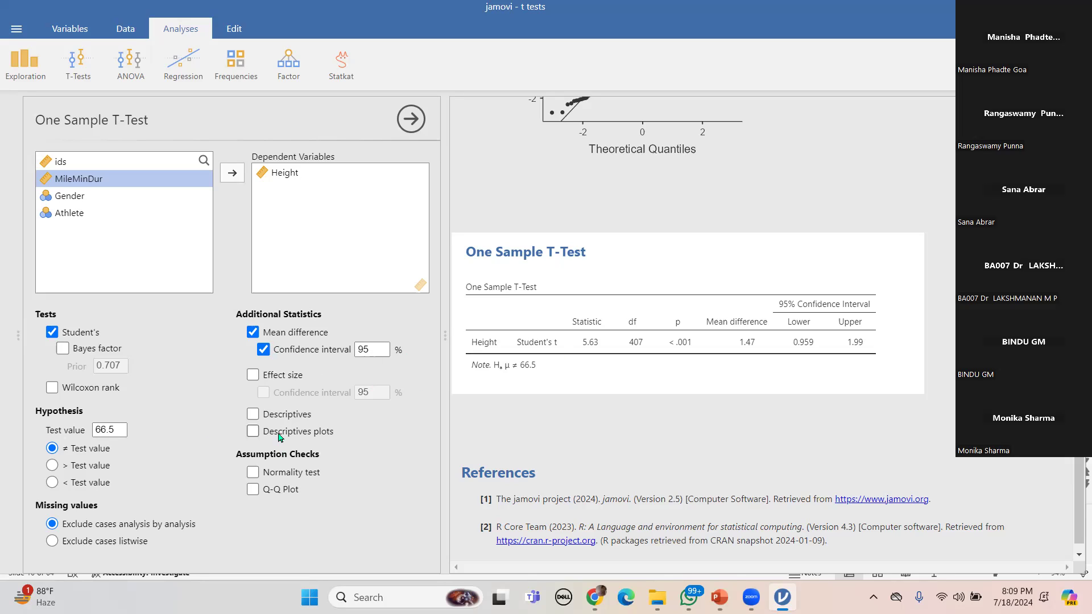
left_click(253, 415)
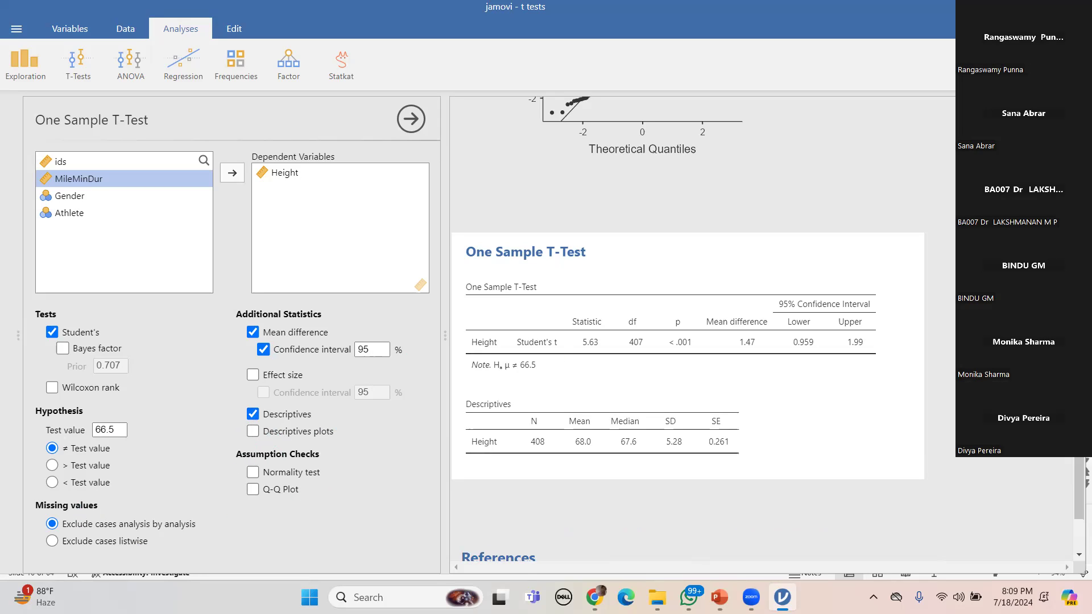
scroll(688, 325, "down", 2)
scroll(688, 324, "up", 4)
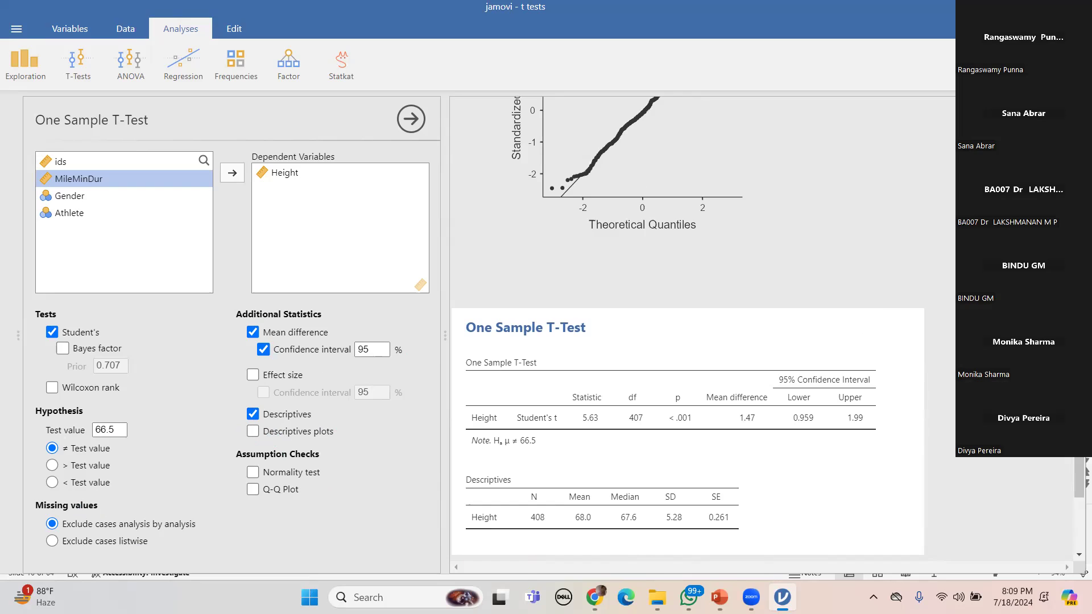
left_click(411, 118)
scroll(466, 352, "down", 2)
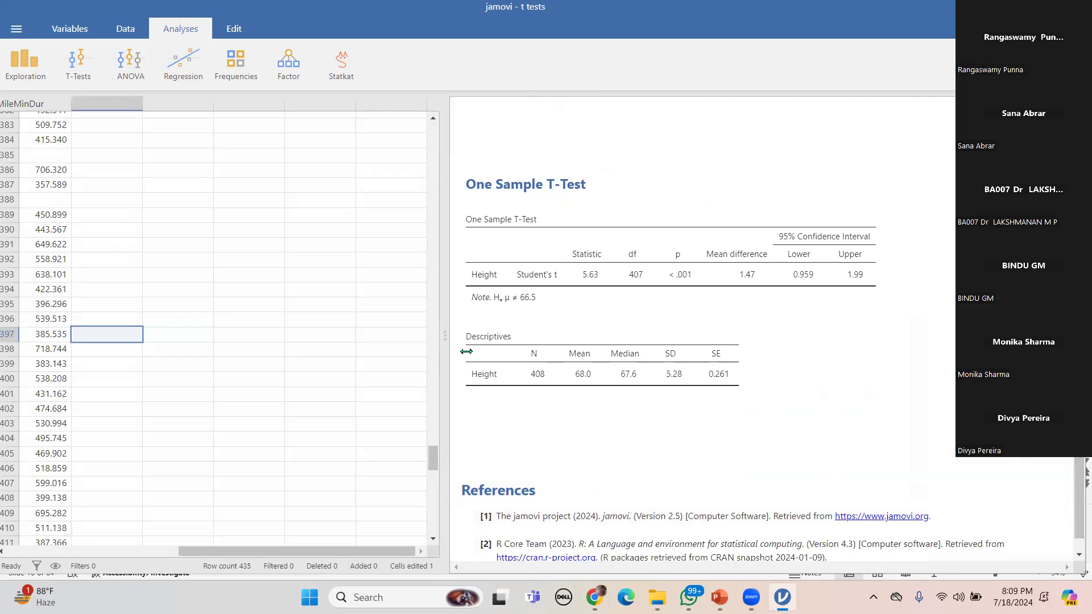
- Switch to the PowerPoint presentation and go forward to the slide "The Concept of P Value"
left_click(851, 314)
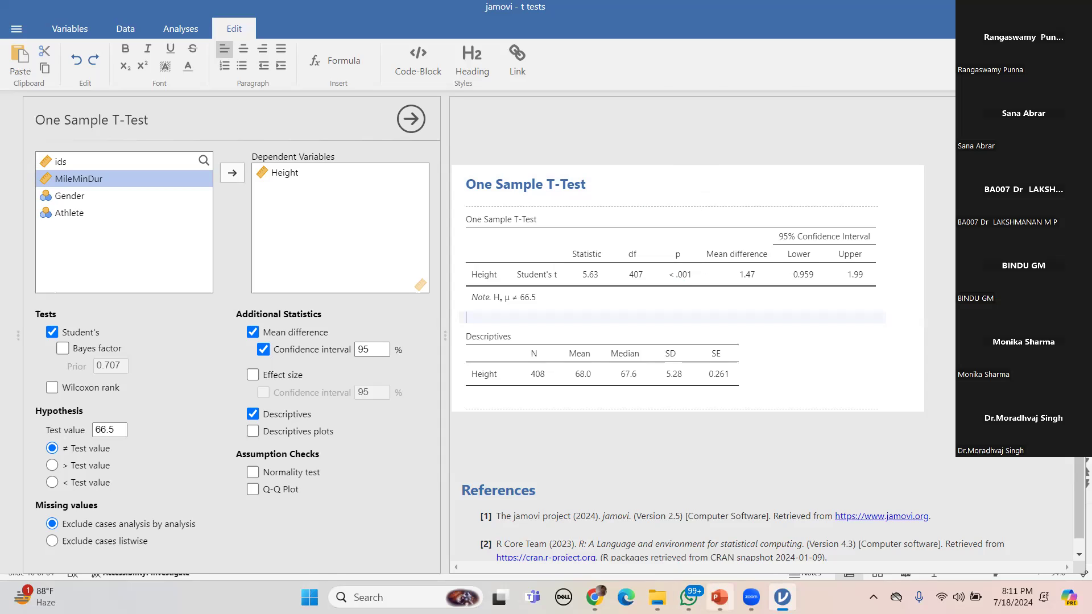
left_click(720, 597)
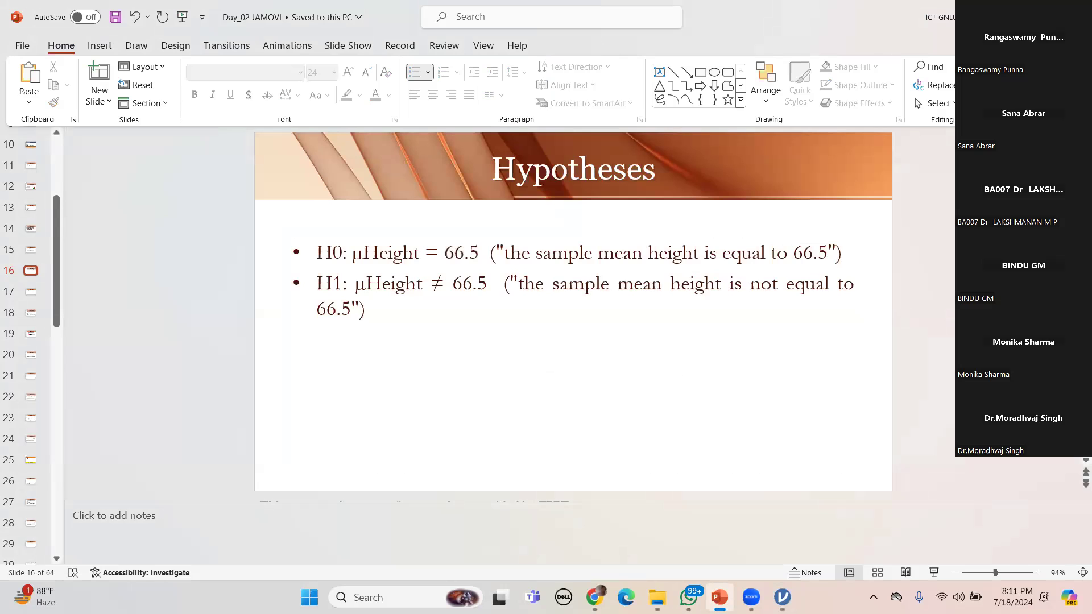
key("Down")
key("Down")
key("Down")
key("Down")
key("Down")
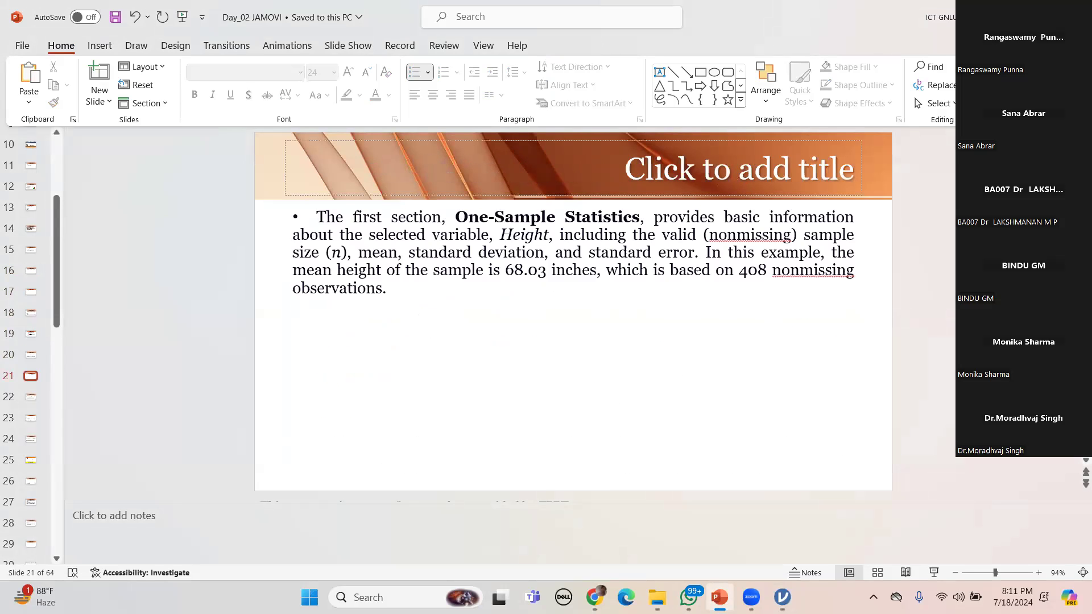
key("Down")
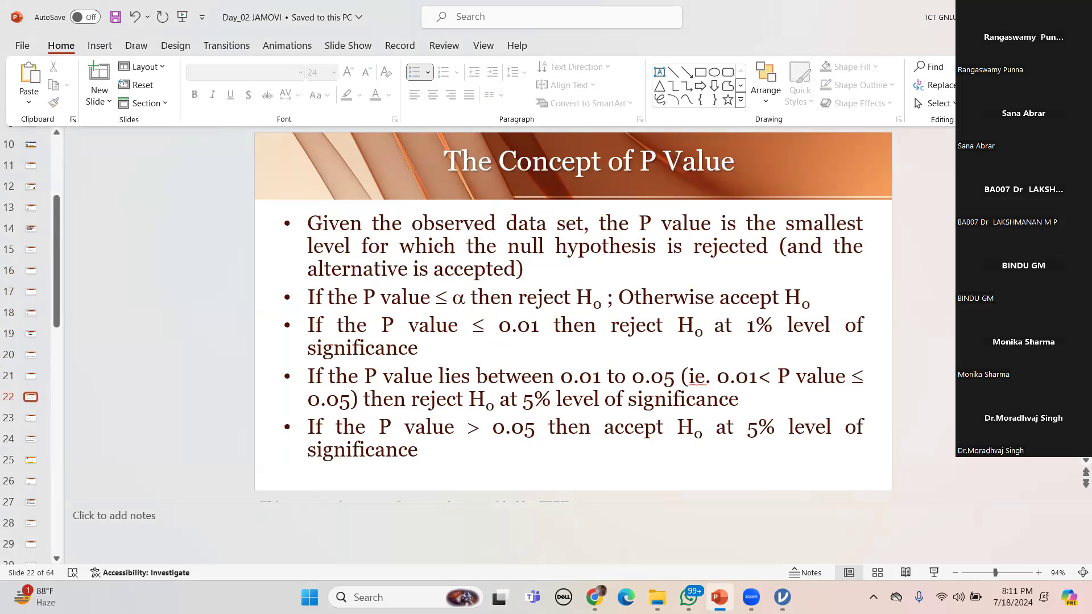
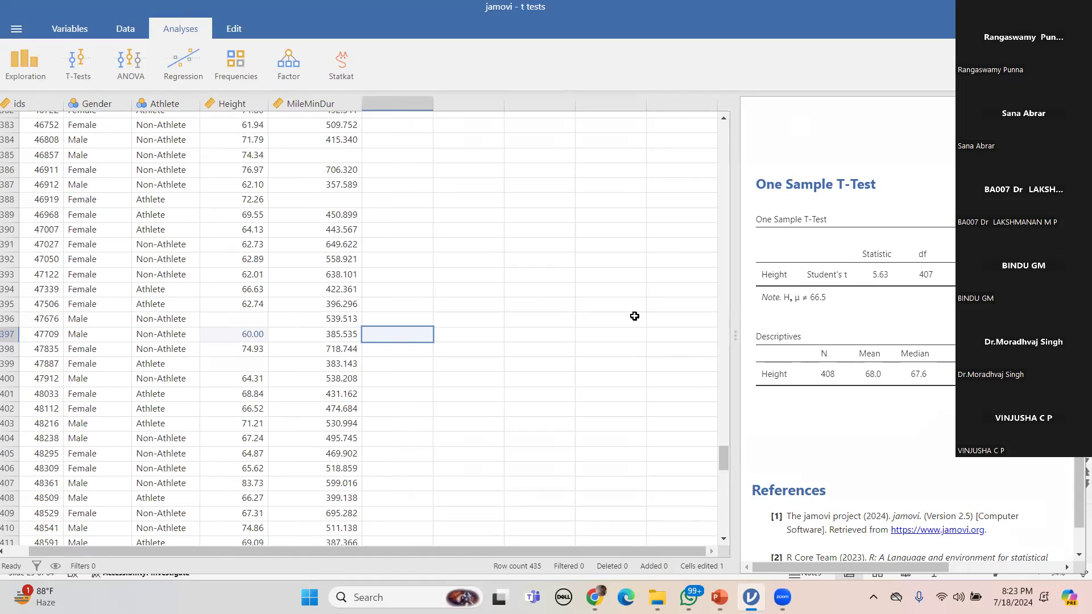
- Return the jamovi data to its first rows, switch to PowerPoint and look through the Hypotheses and Interpretation slides on the independent-samples test
left_click_drag(723, 458, 732, 162)
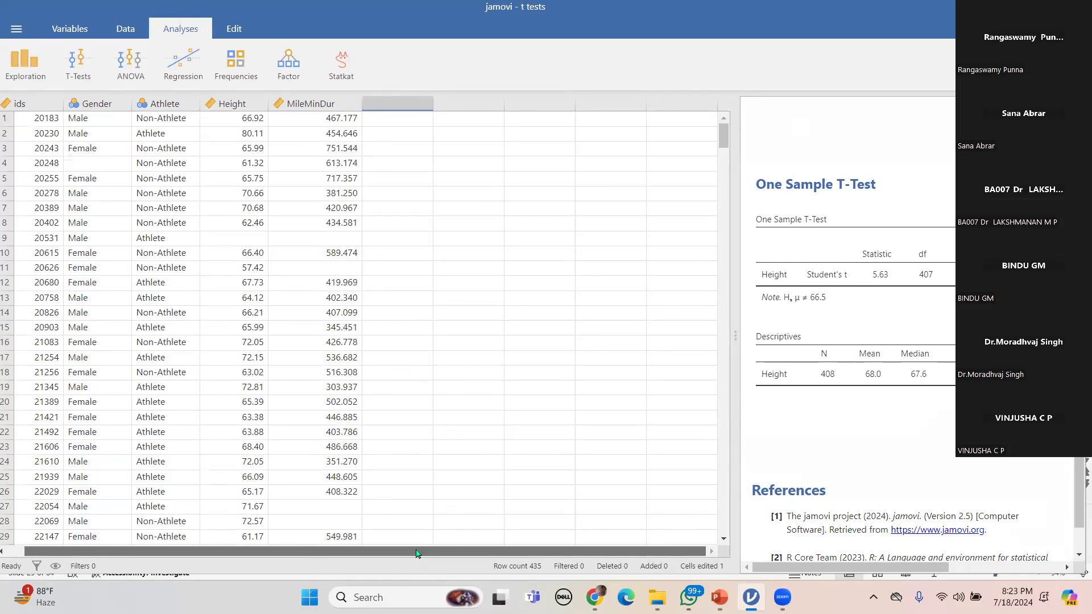
left_click(719, 597)
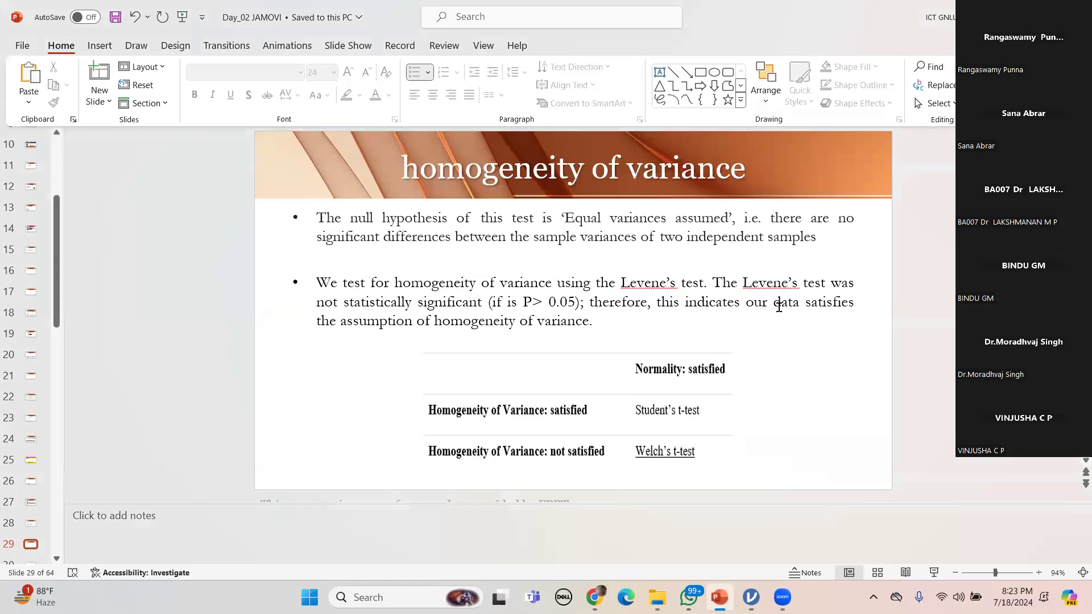
scroll(933, 313, "up", 1)
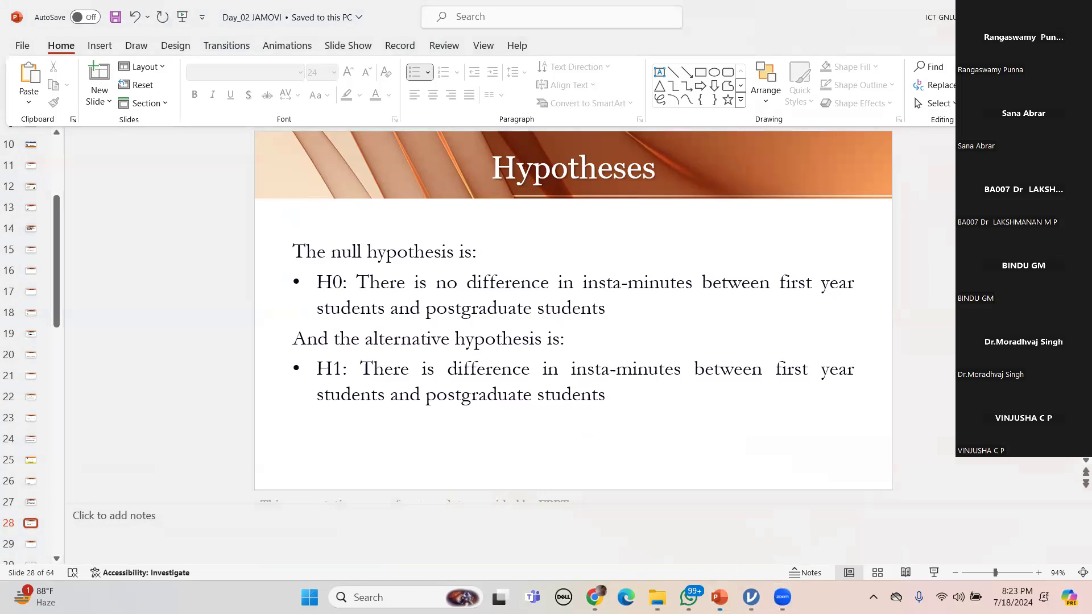
key("Page_Down")
key("Page_Down")
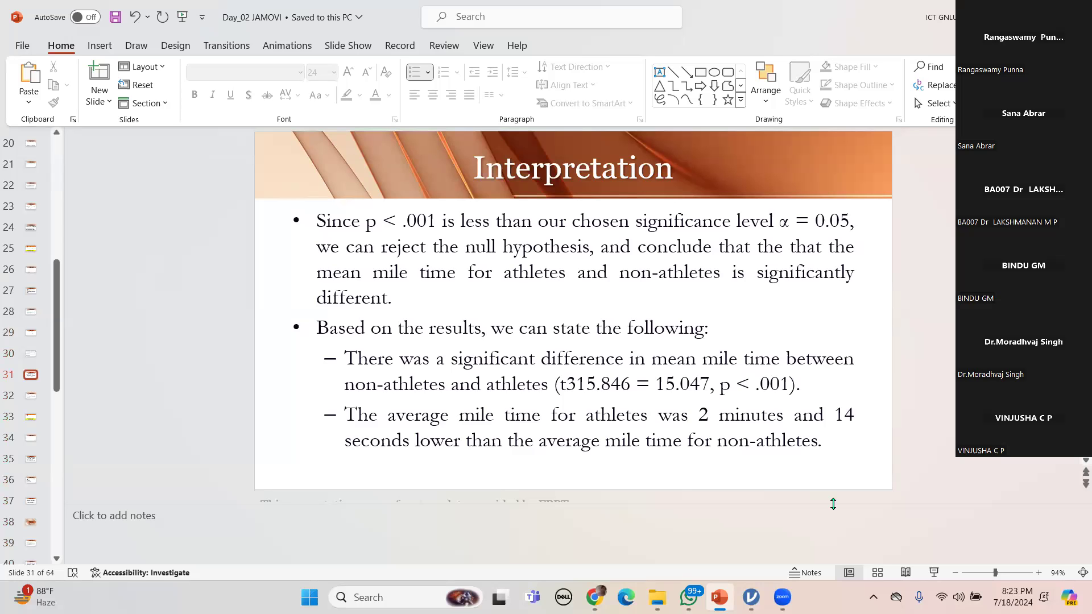
- Return to jamovi and examine the Gender, Athlete, Height and MileMinDur columns of the dataset
left_click(721, 597)
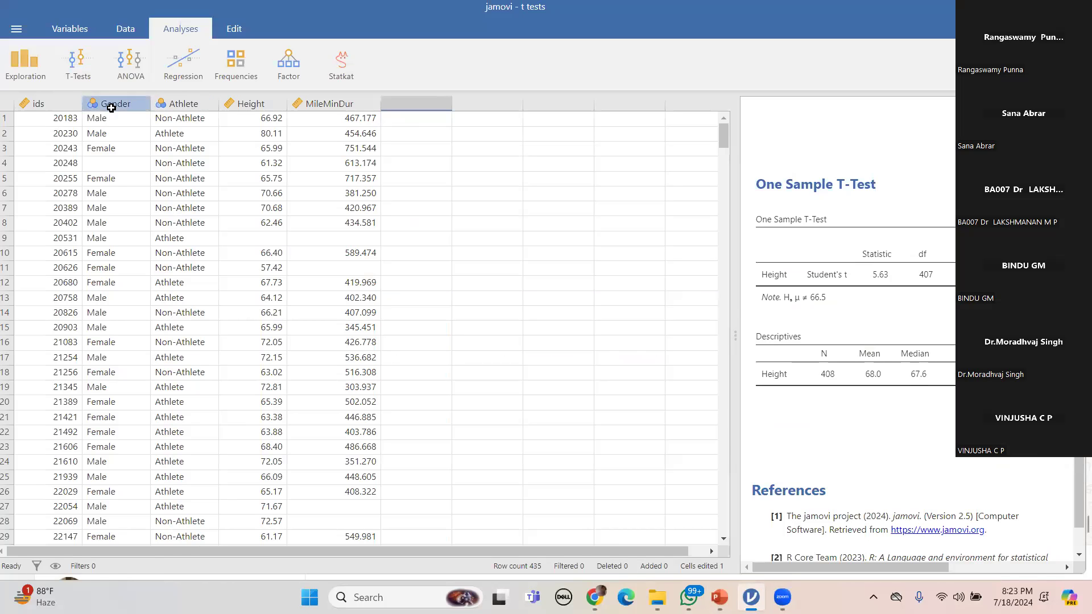
left_click(117, 105)
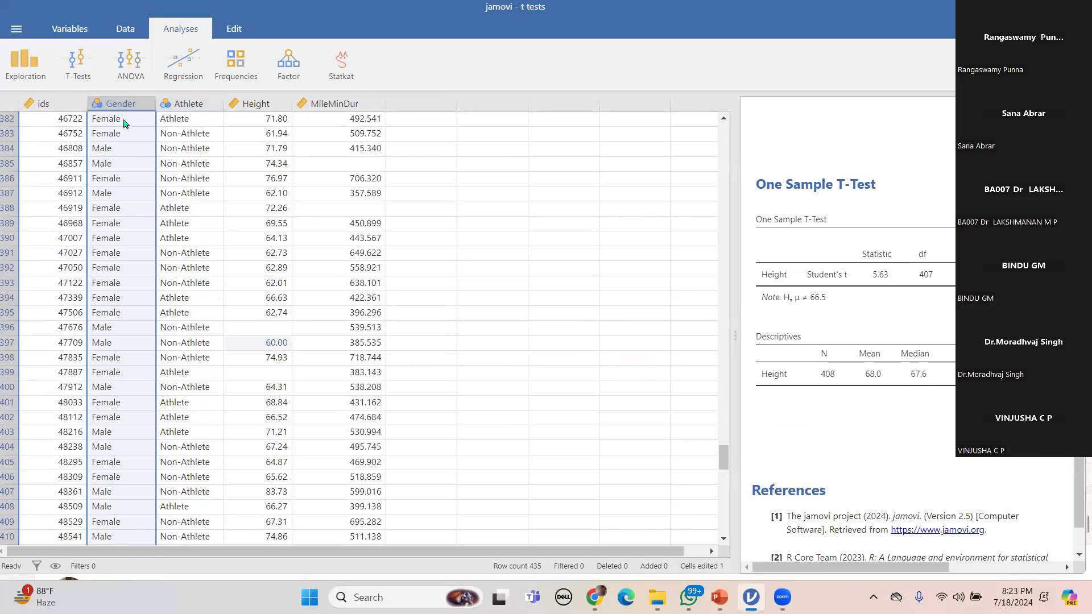
left_click(193, 105)
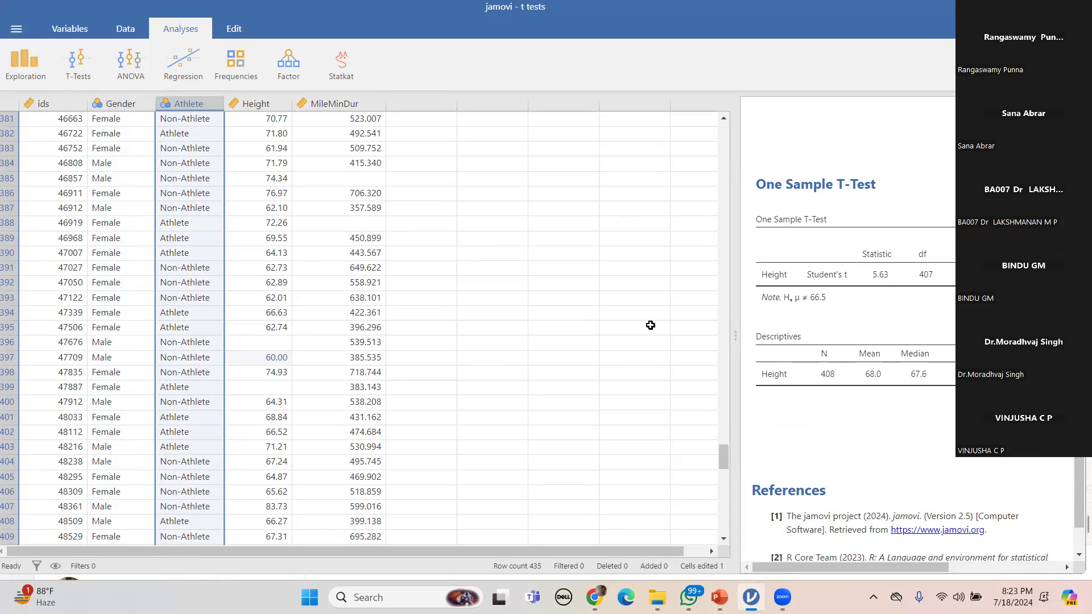
left_click_drag(725, 454, 711, 125)
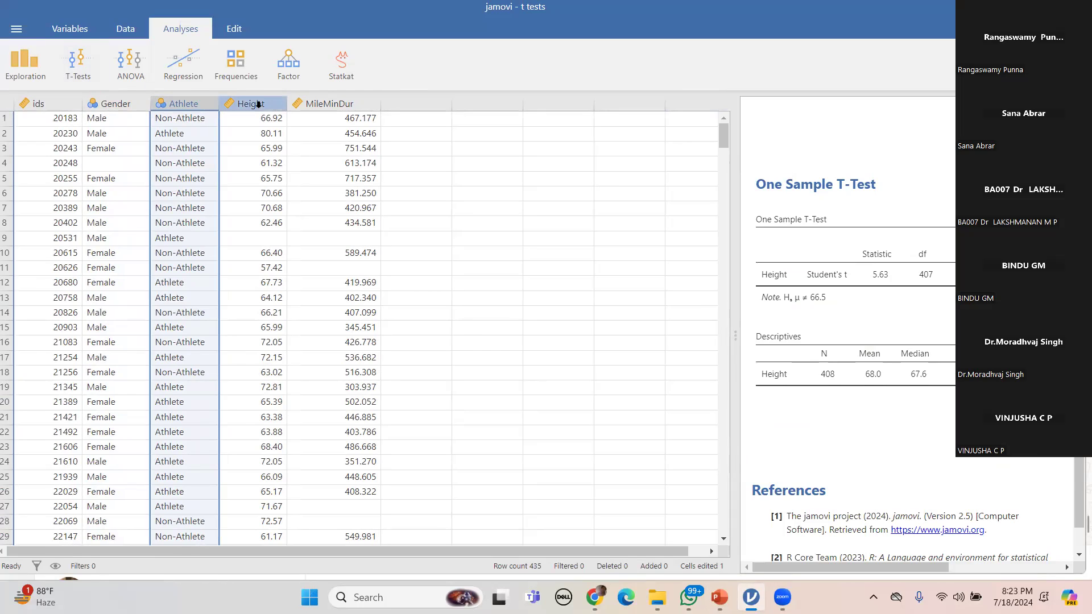
left_click(281, 105)
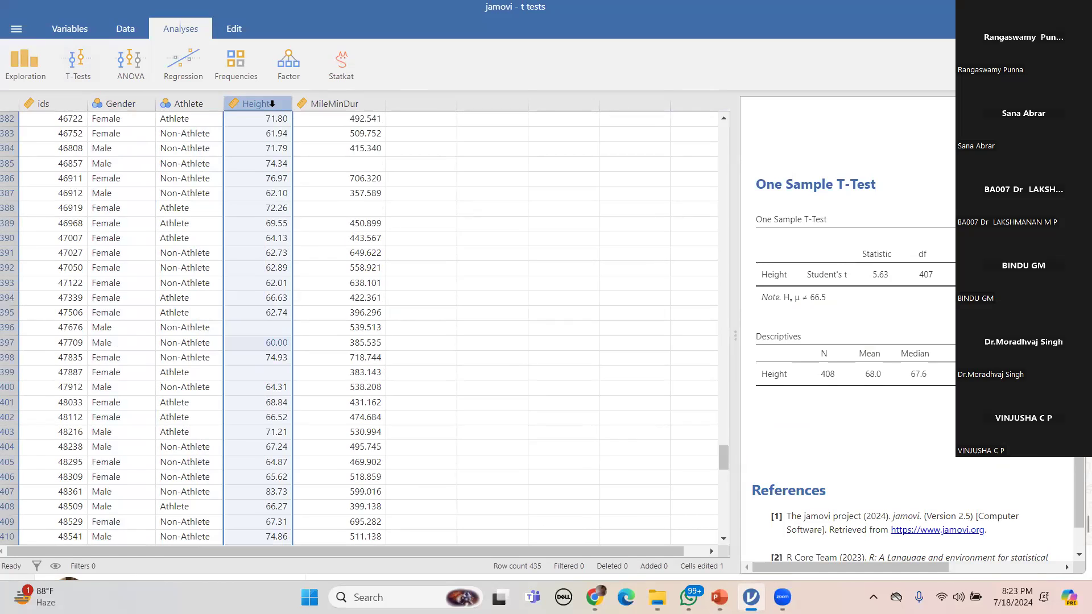
left_click(256, 105)
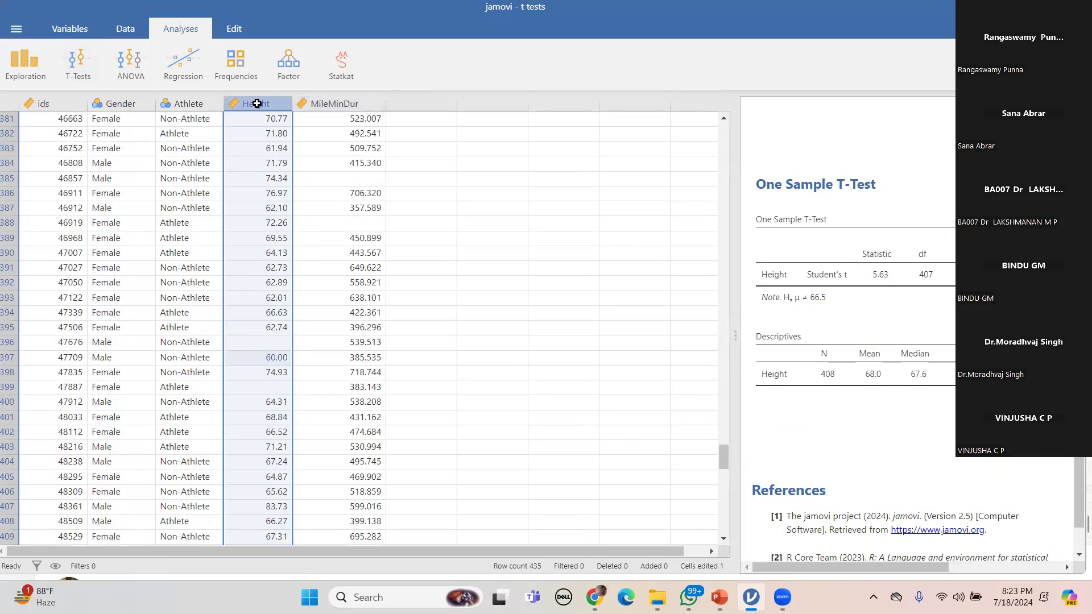
left_click(340, 104)
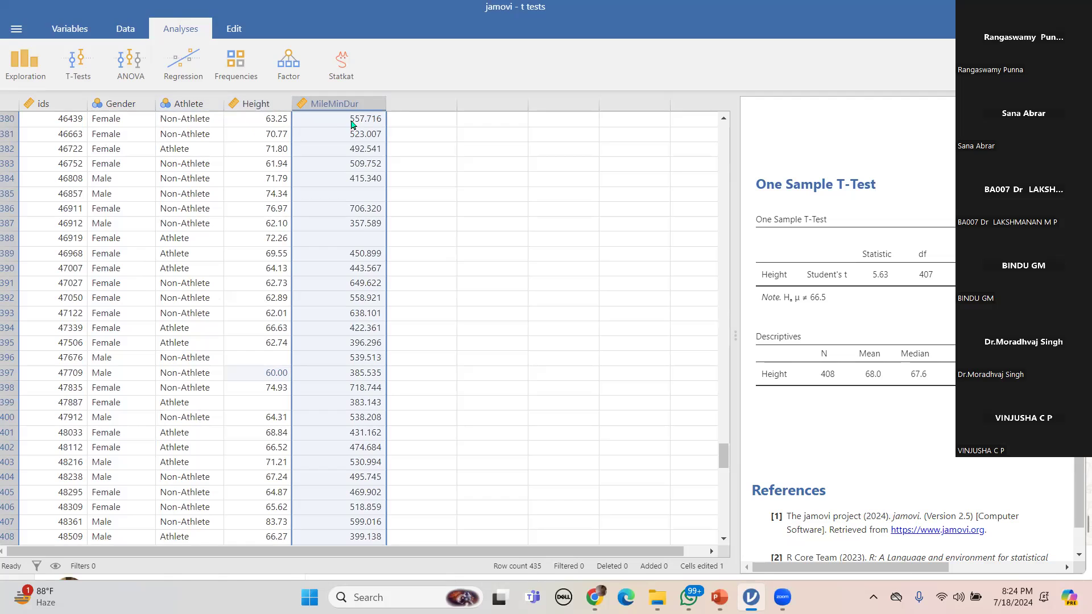
left_click(186, 105)
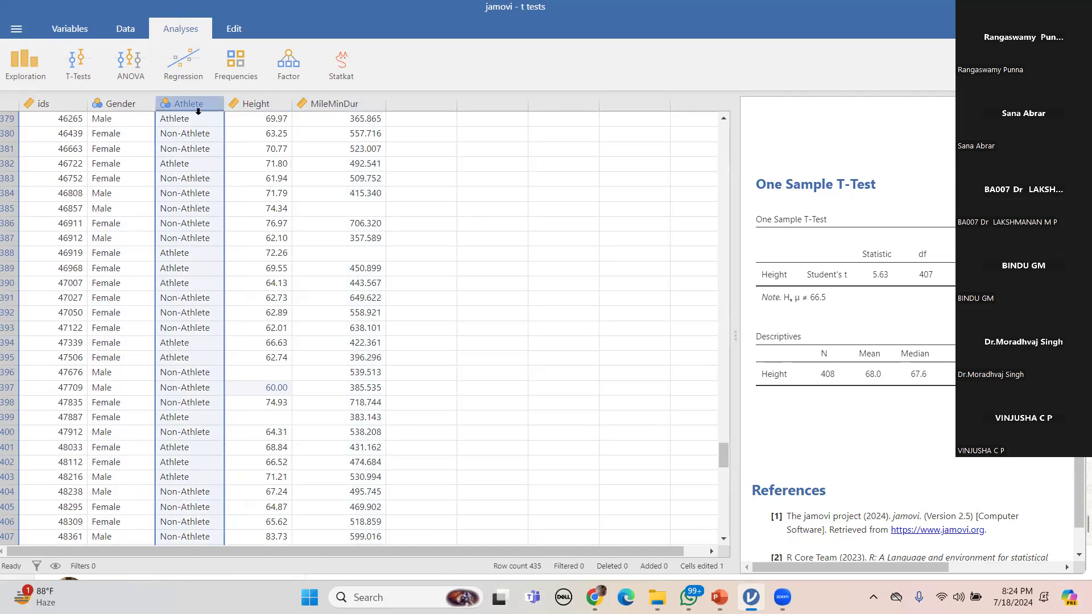
left_click(339, 107)
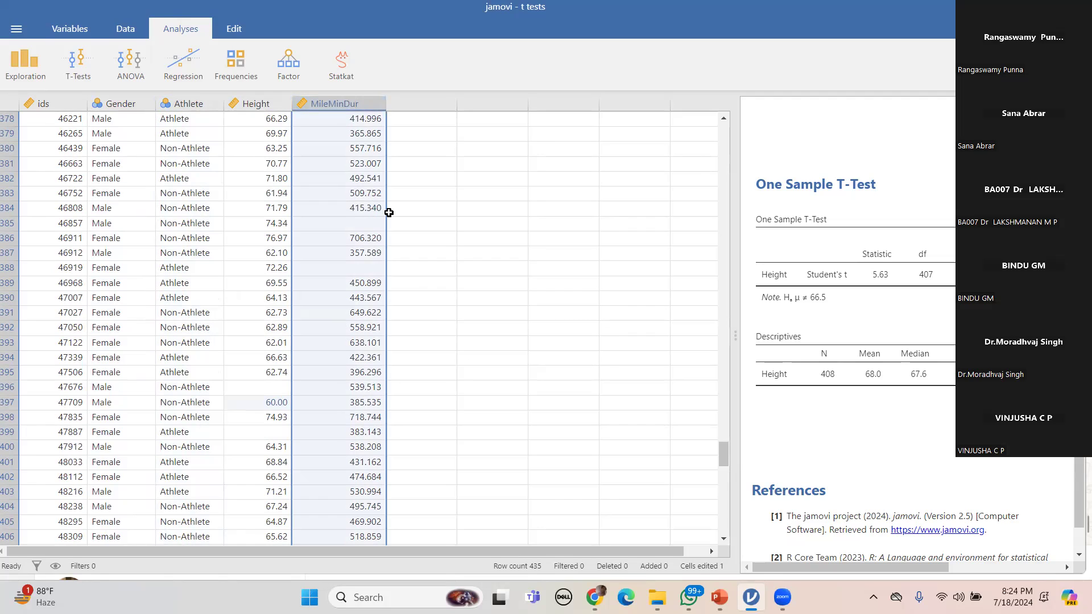
- Compare the Athlete and MileMinDur values in rows 378 and 379
left_click(202, 124)
left_click(191, 139)
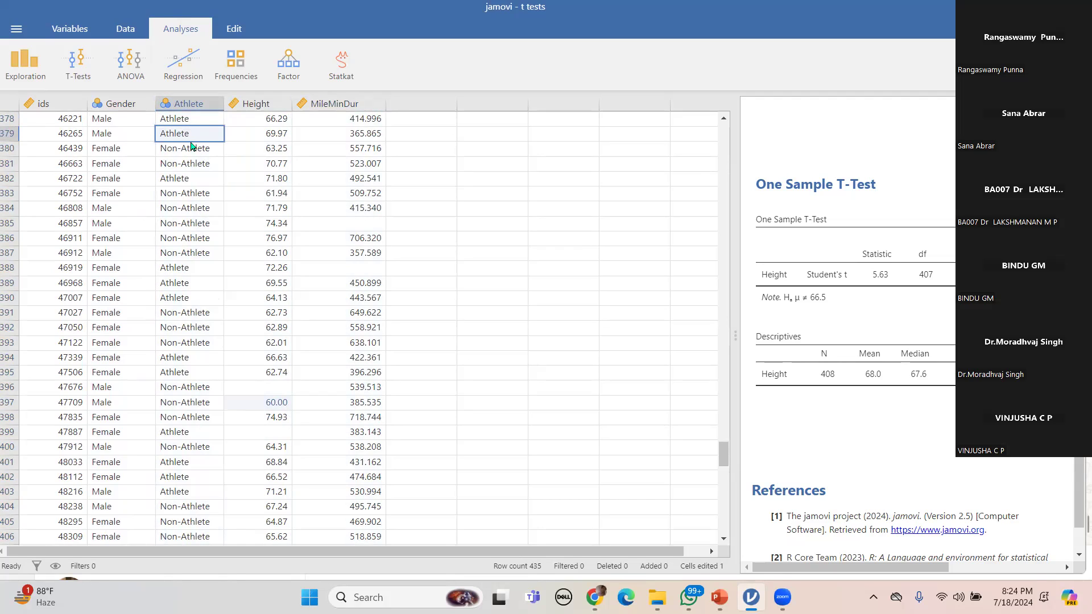
left_click(364, 120)
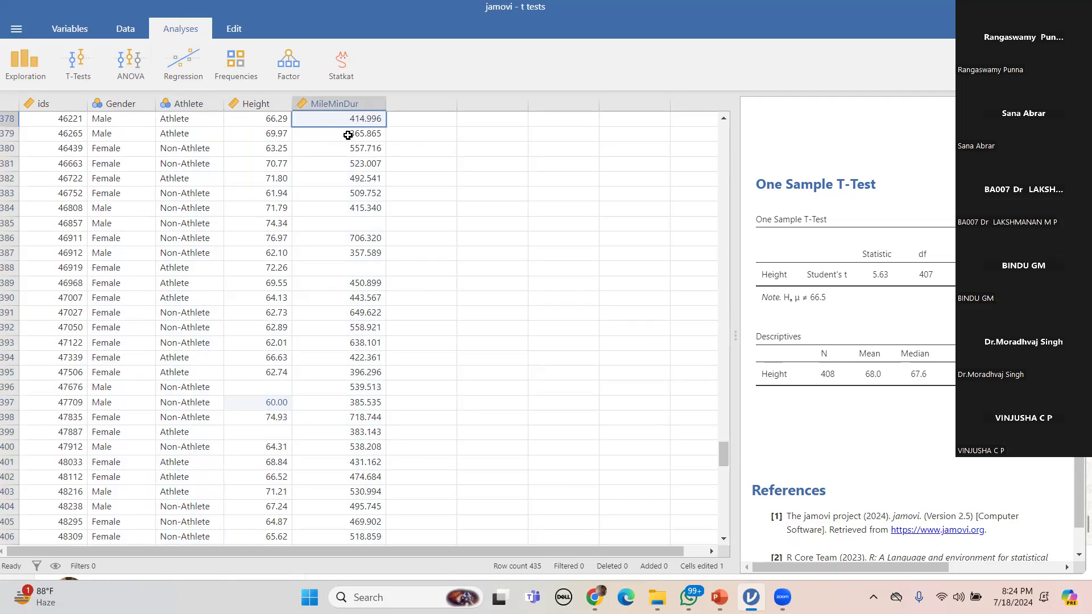
left_click(189, 124)
left_click(188, 138)
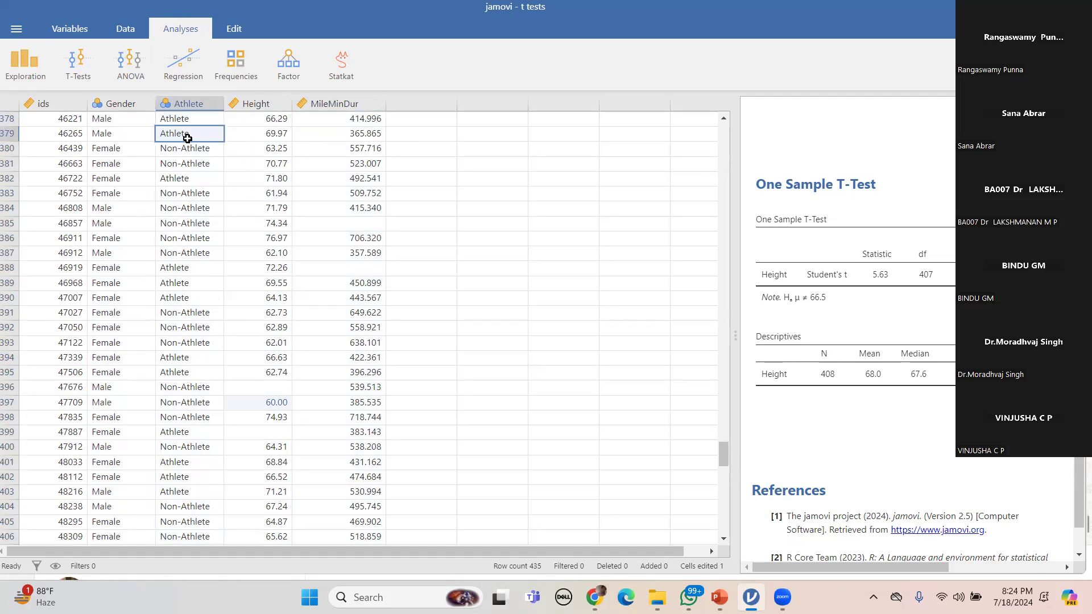
left_click(366, 121)
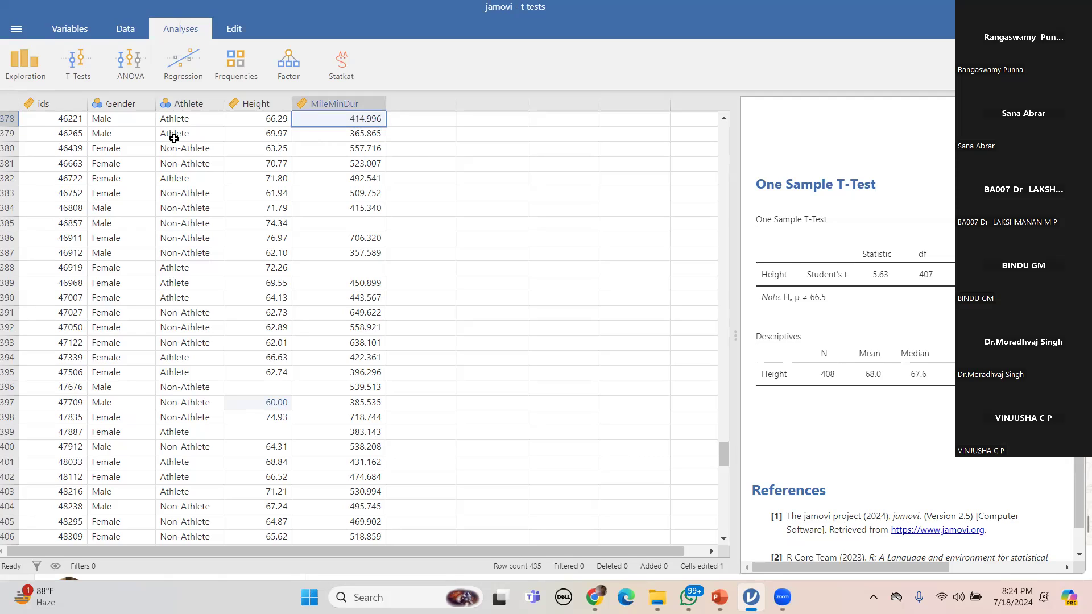
left_click(198, 132)
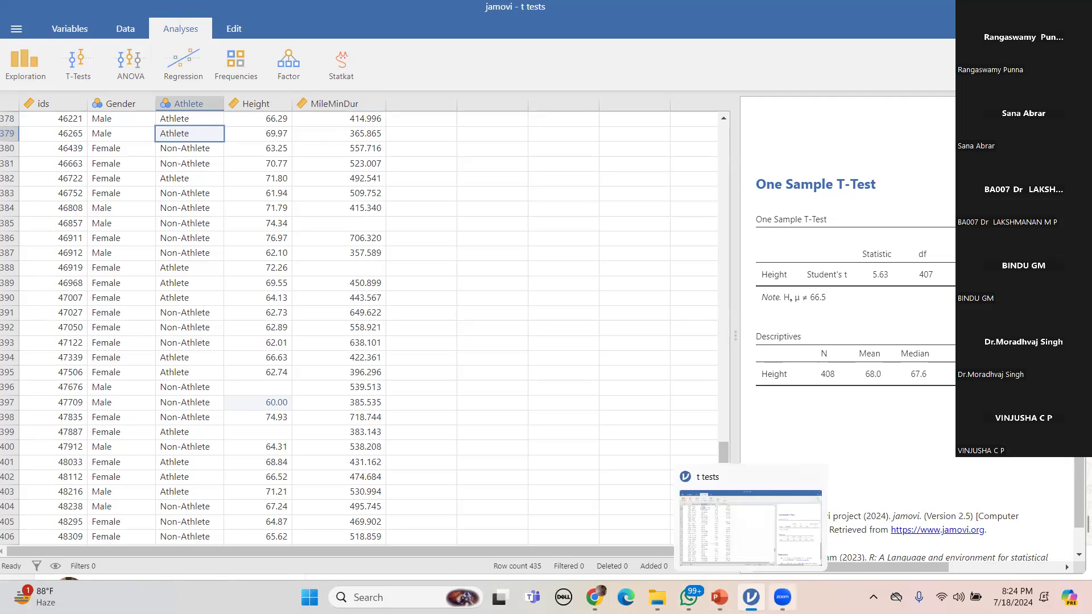
- Check the Interpretation slide in PowerPoint, return to jamovi and examine the first row's Athlete and MileMinDur values
left_click(715, 595)
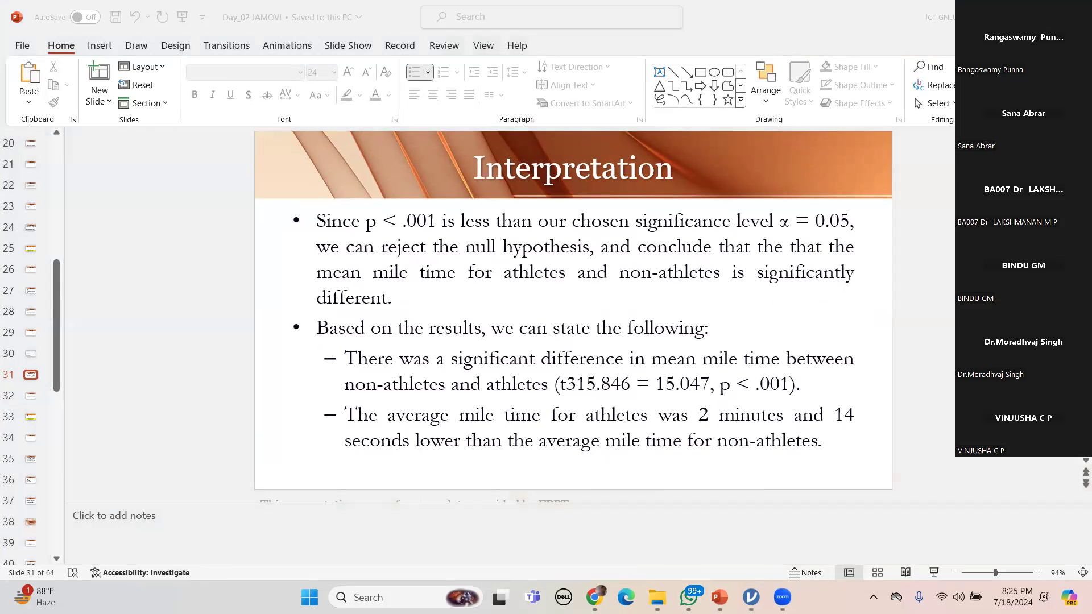
left_click(1010, 16)
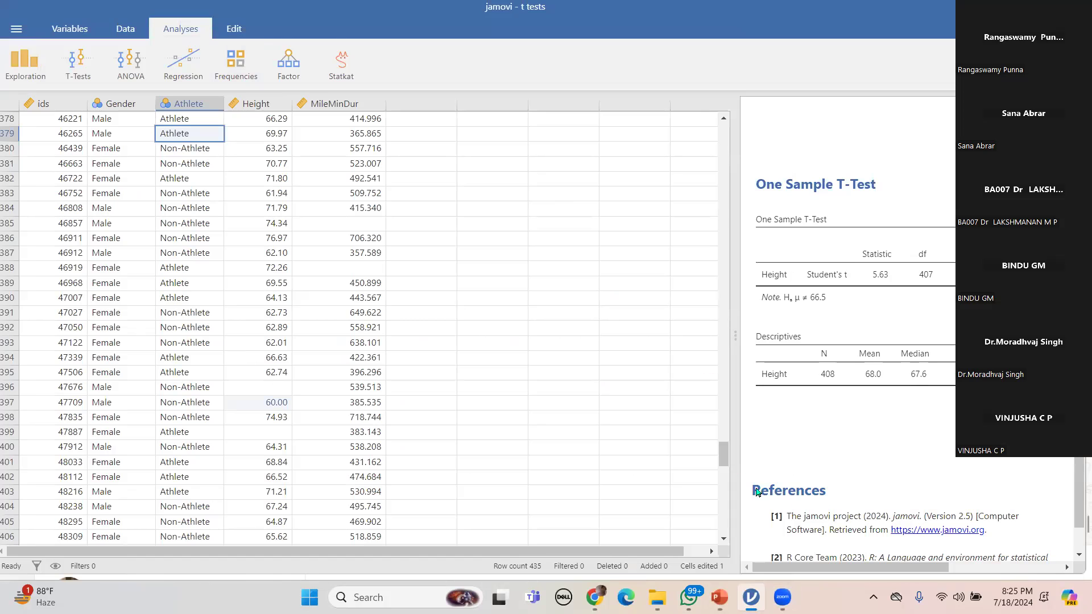
left_click_drag(724, 454, 721, 140)
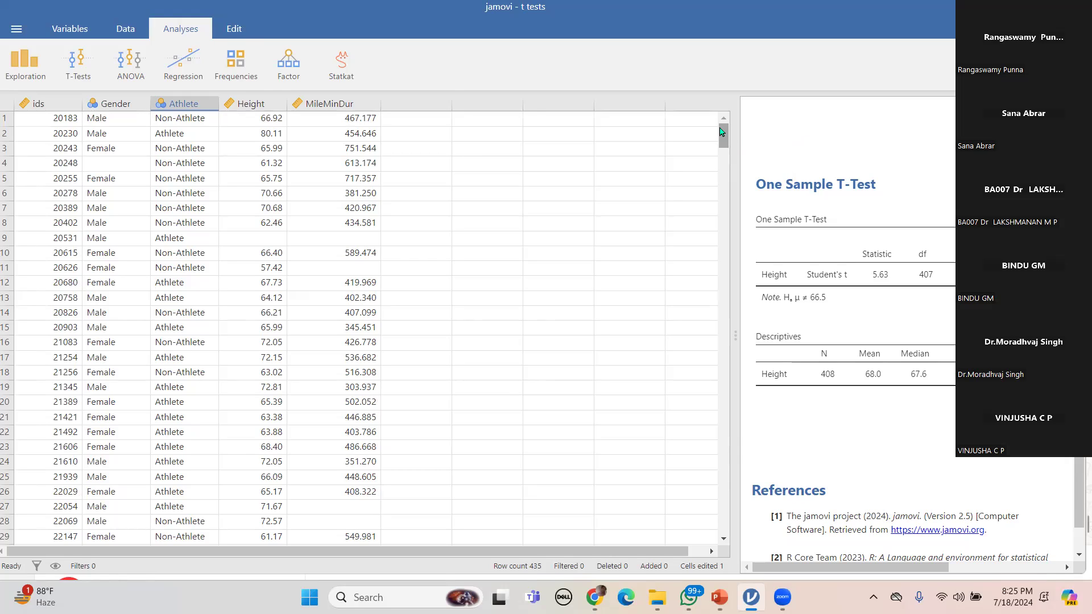
left_click(183, 124)
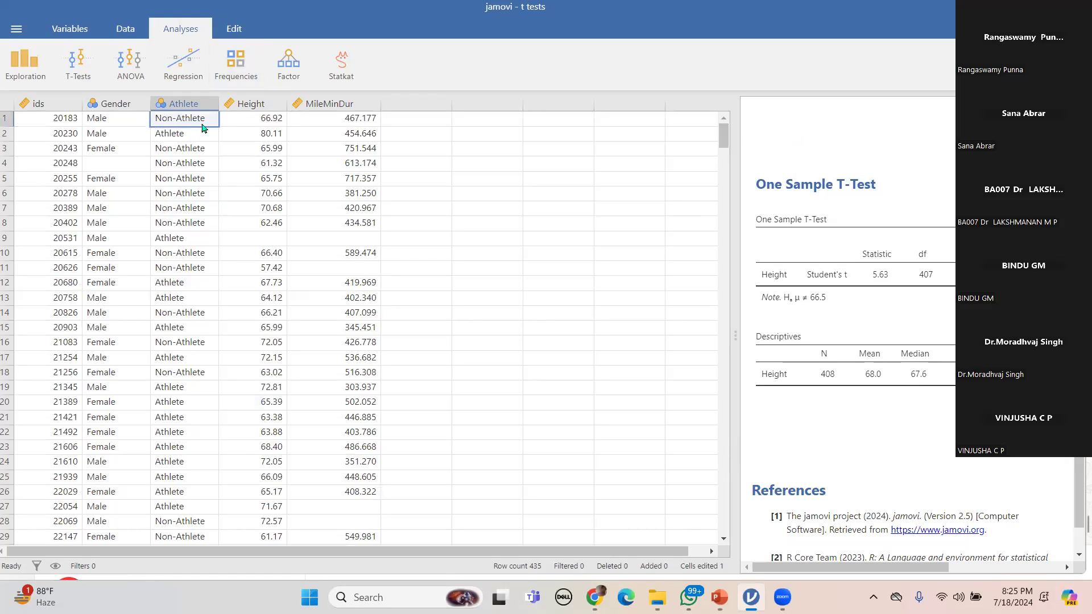
left_click(366, 124)
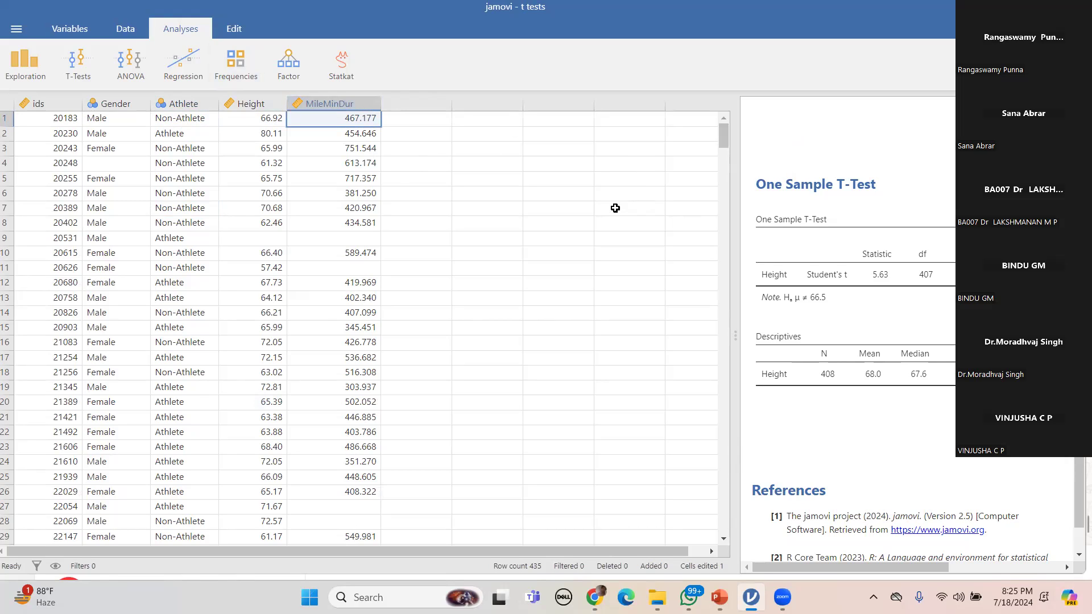
mouse_move(726, 139)
left_mouse_down()
mouse_move(726, 171)
mouse_move(725, 134)
left_mouse_up()
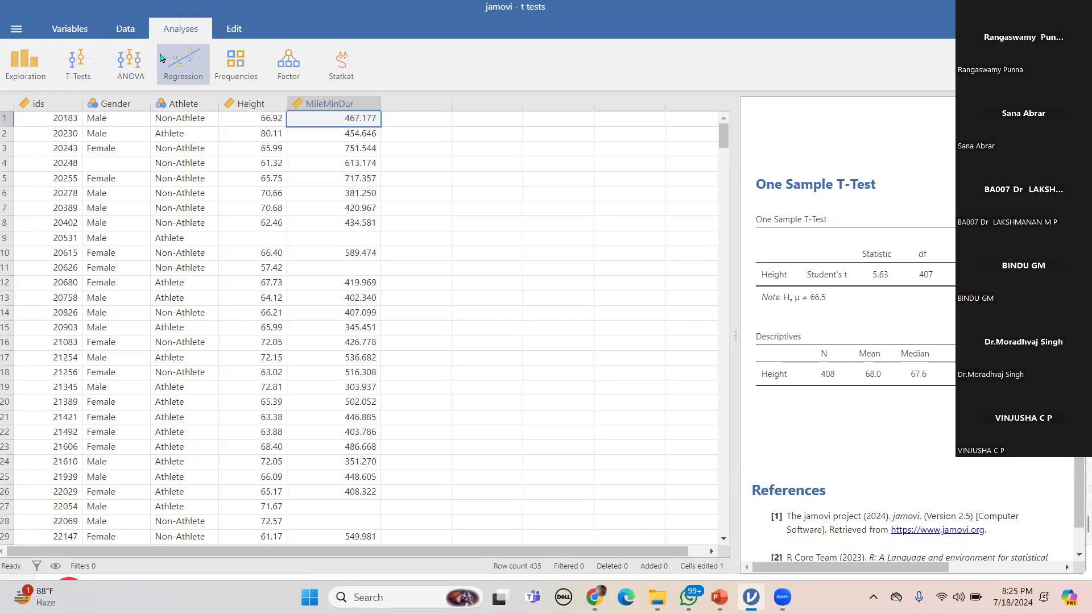
- Set up an independent samples t-test with MileMinDur as the dependent variable and Athlete as the grouping variable
left_click(77, 74)
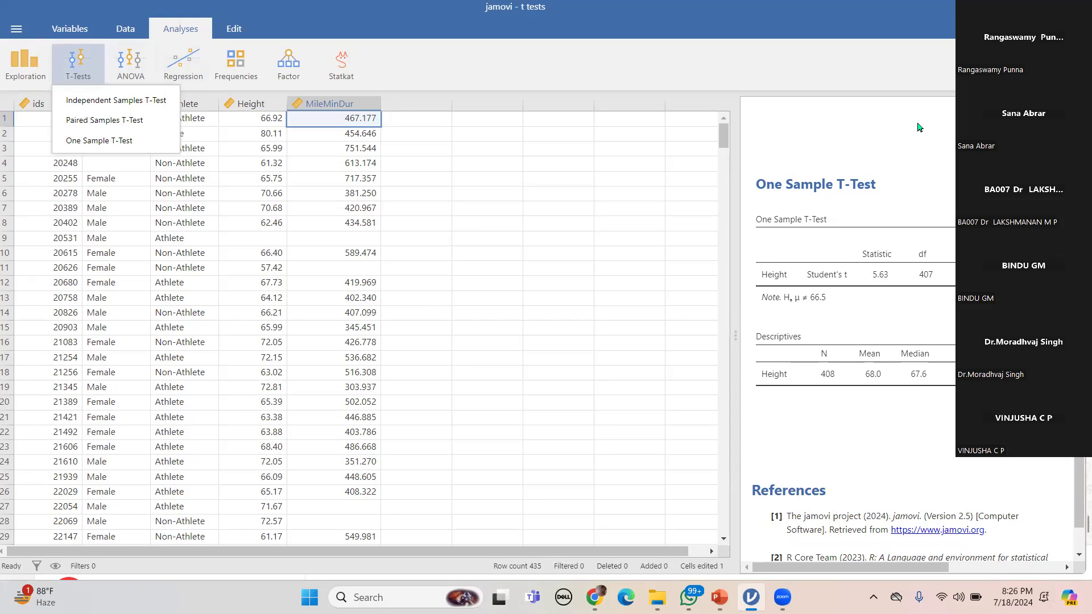
left_click(111, 106)
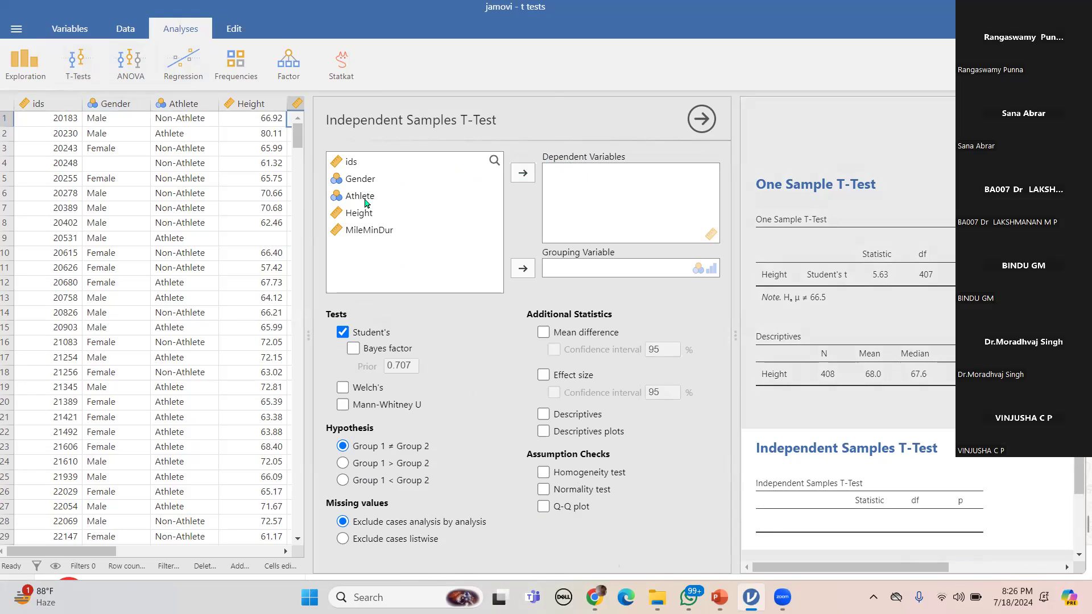
left_click(359, 235)
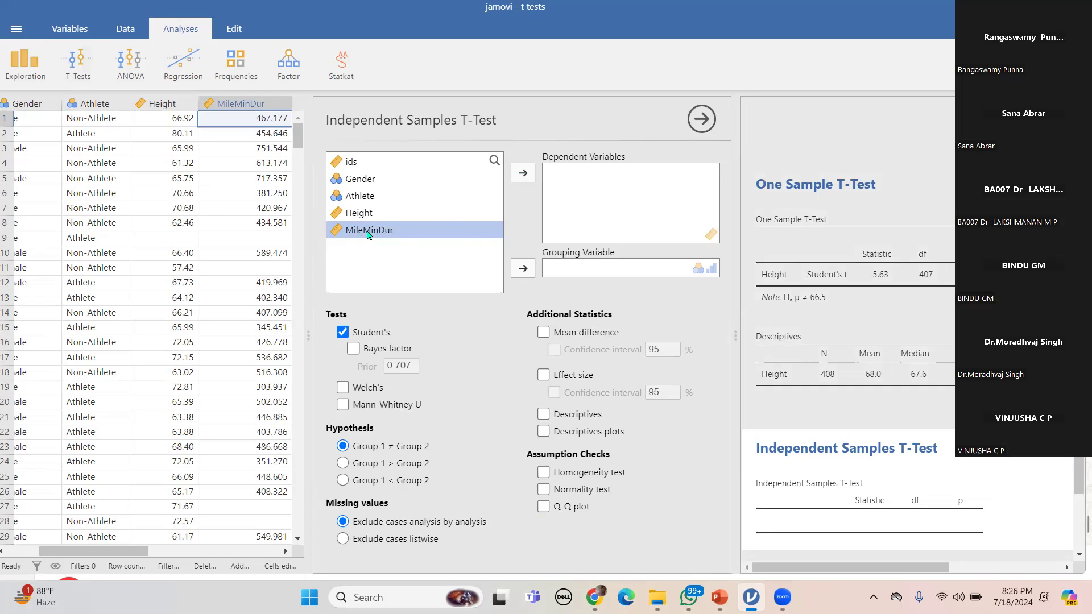
left_click(523, 174)
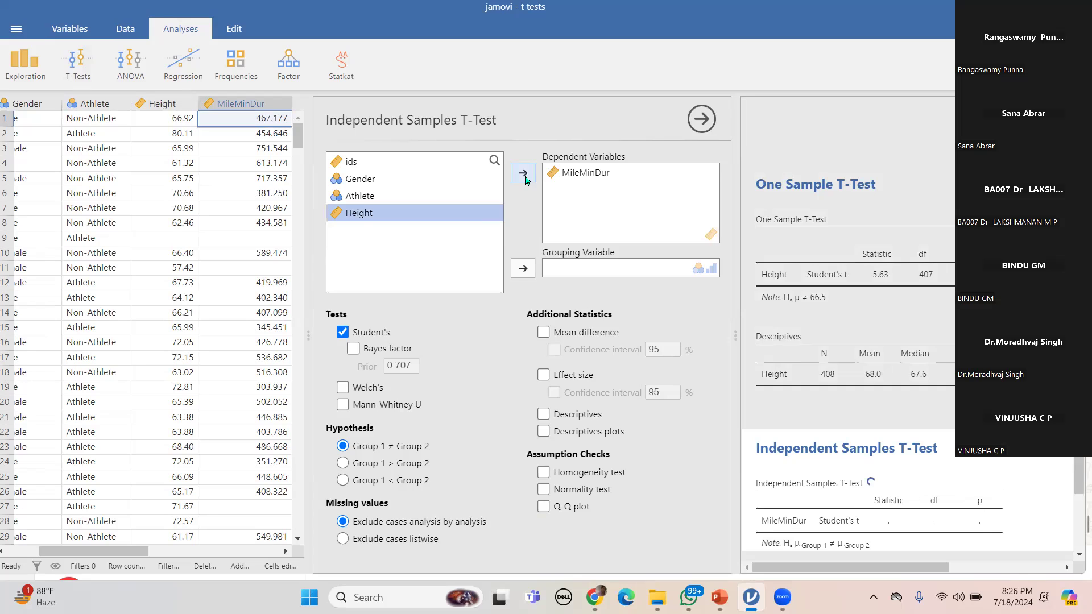
left_click(367, 199)
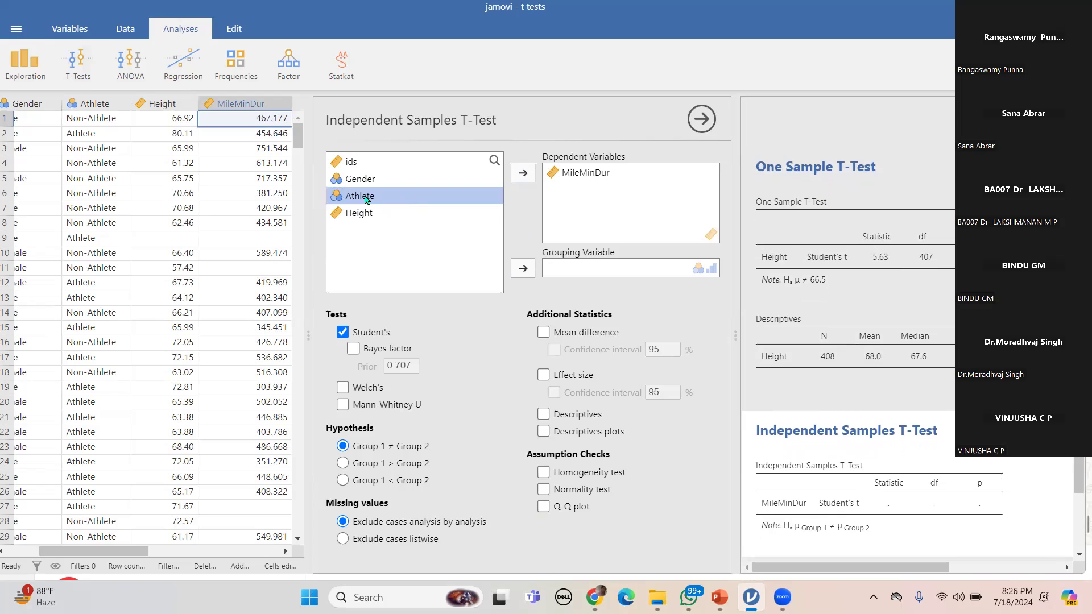
left_click(524, 268)
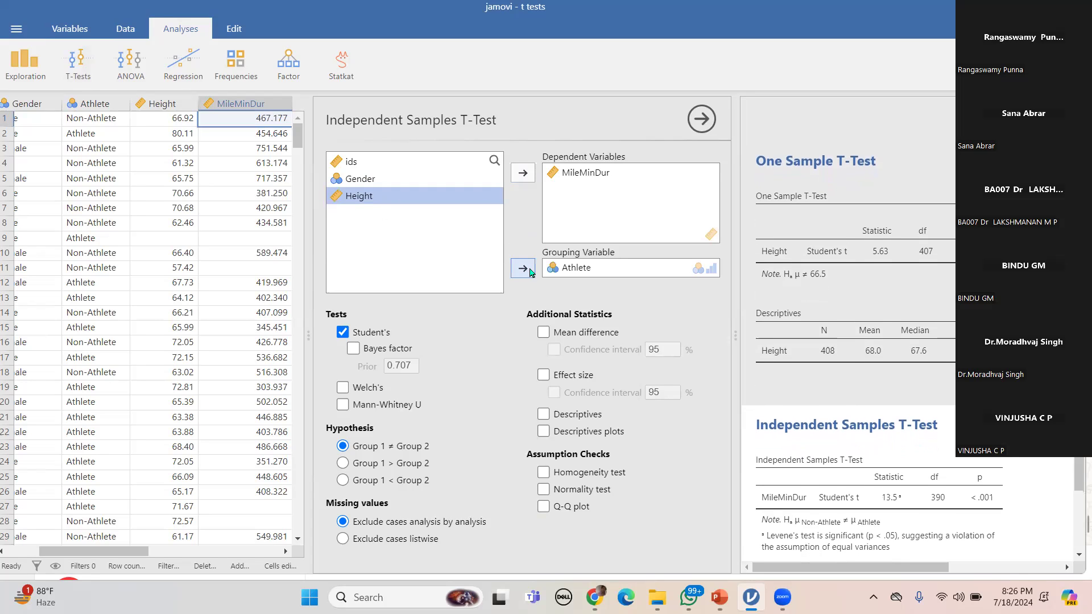
- Add the mean difference with its 95% confidence interval, the effect size and the descriptives to the MileMinDur t-test
left_click_drag(307, 329, 60, 349)
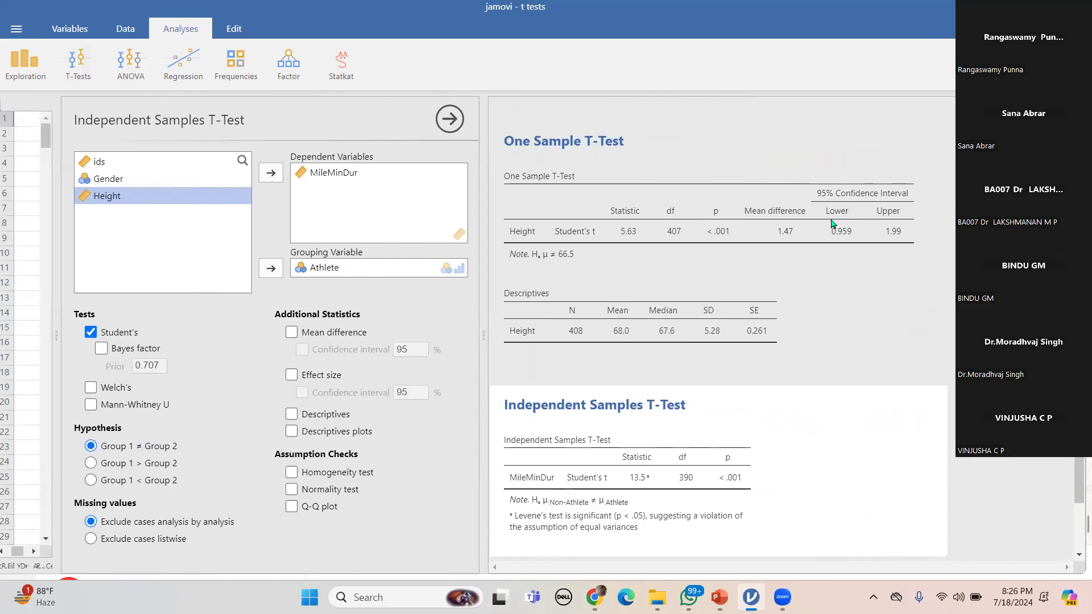
scroll(1076, 490, "down", 3)
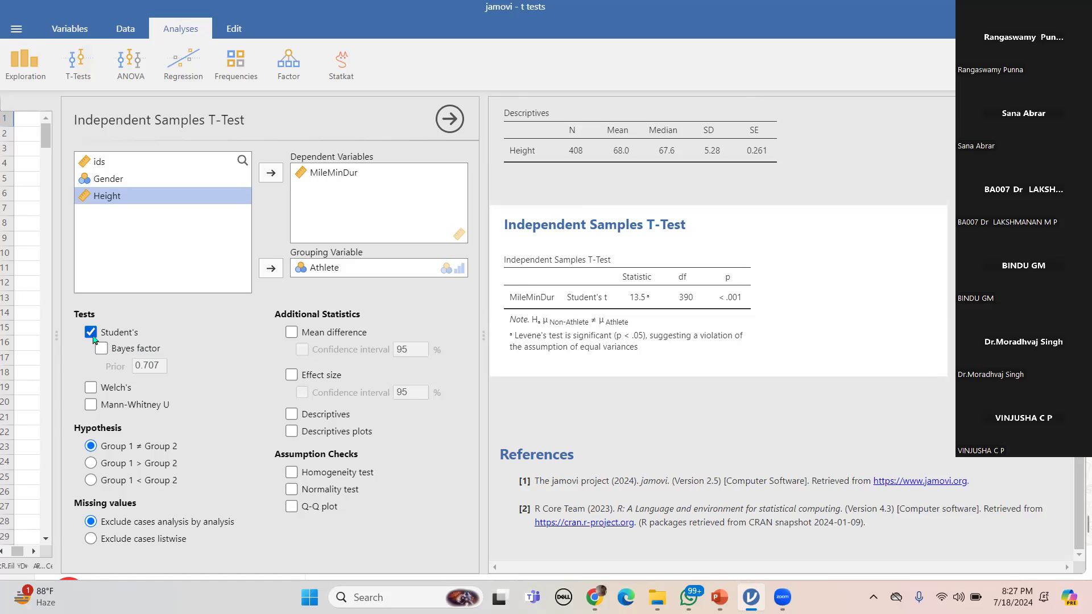
left_click(292, 334)
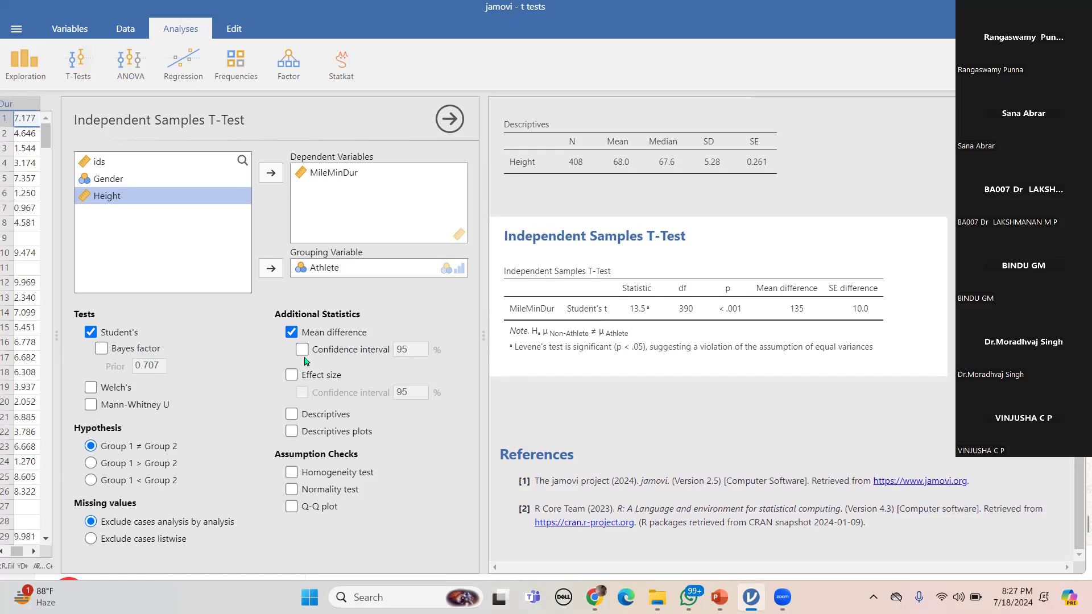
left_click(302, 350)
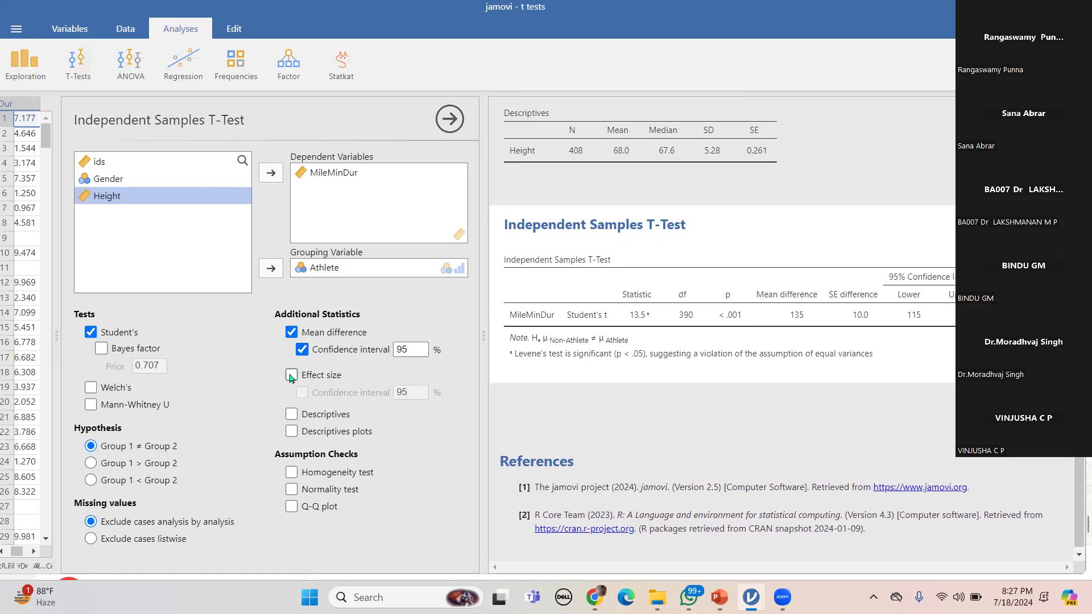
left_click(290, 377)
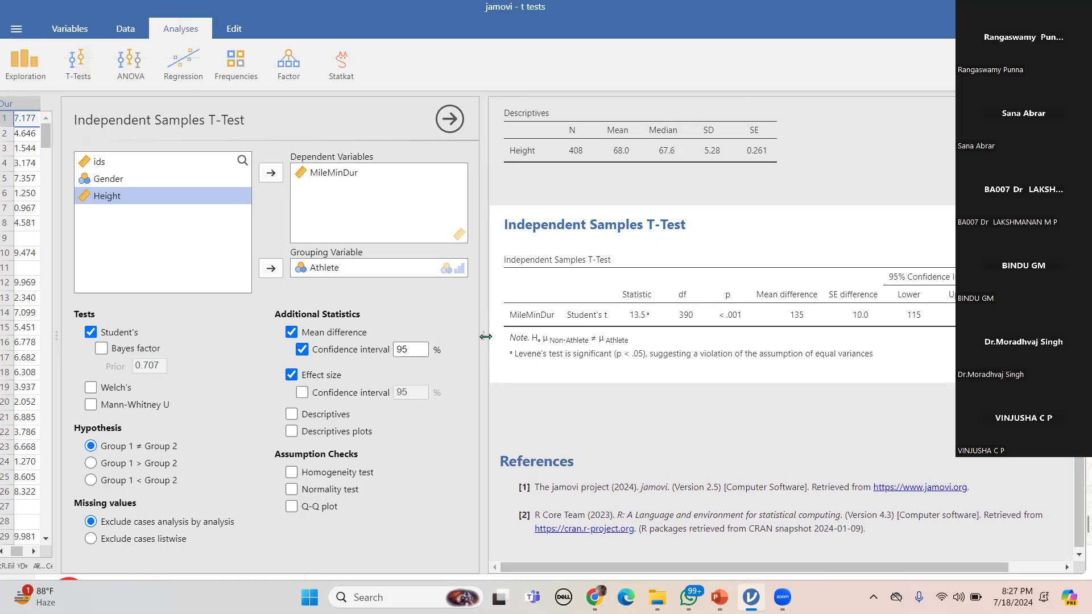
left_click_drag(484, 341, 428, 341)
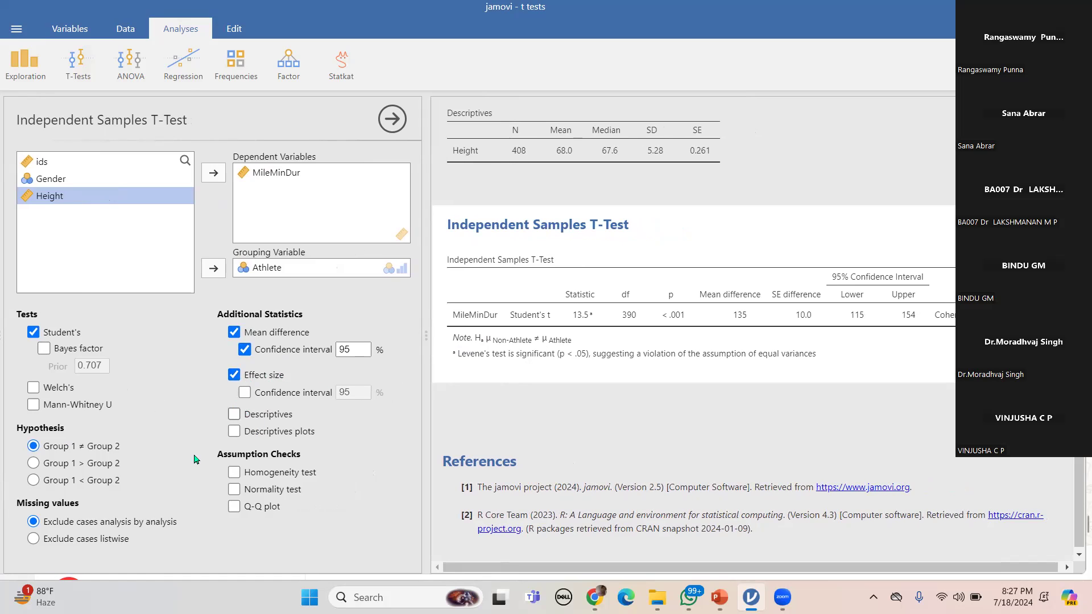
left_click(234, 415)
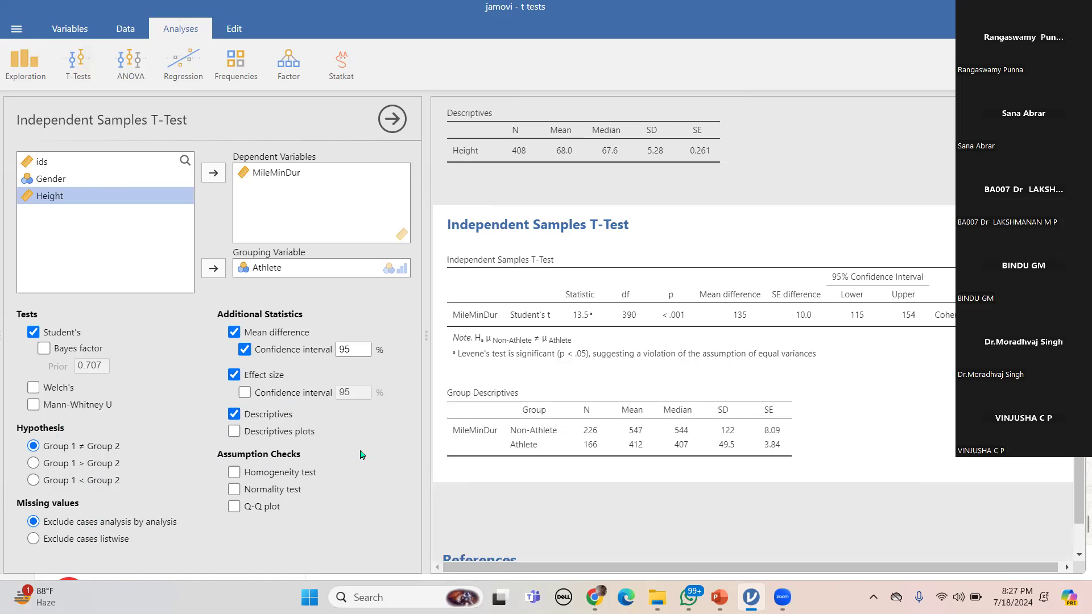
- Try the normality, homogeneity and Q-Q plot assumption checks on MileMinDur, keeping only the homogeneity test
left_click(235, 490)
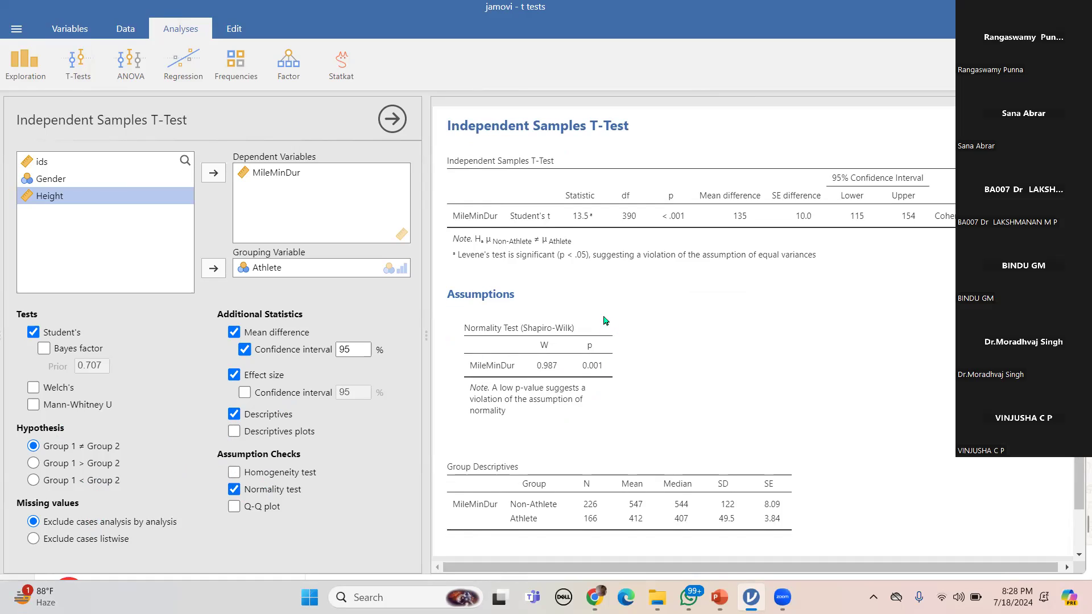
left_click(234, 473)
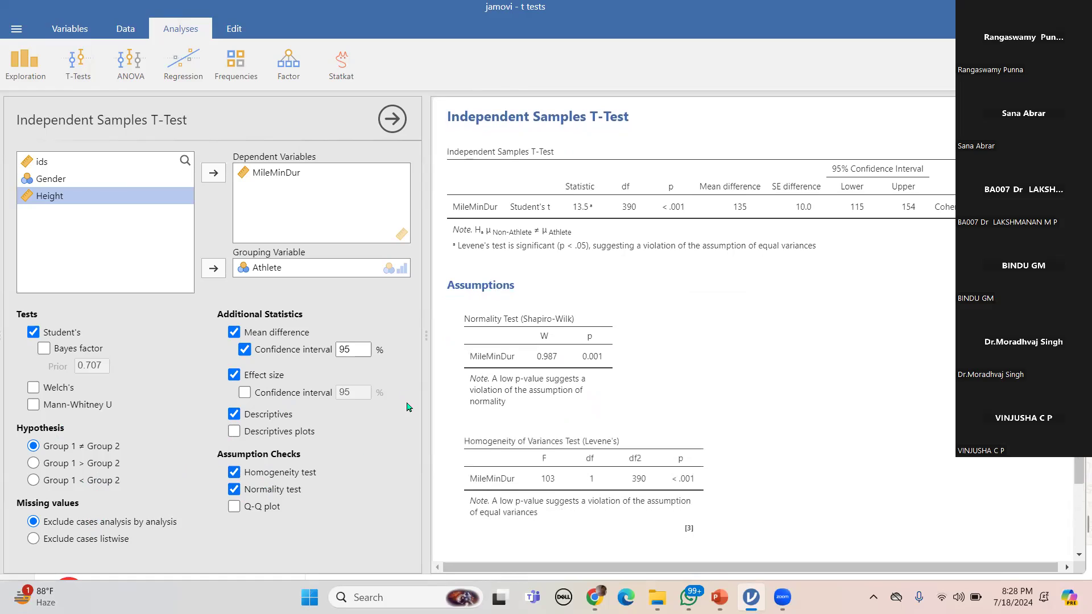
left_click(235, 508)
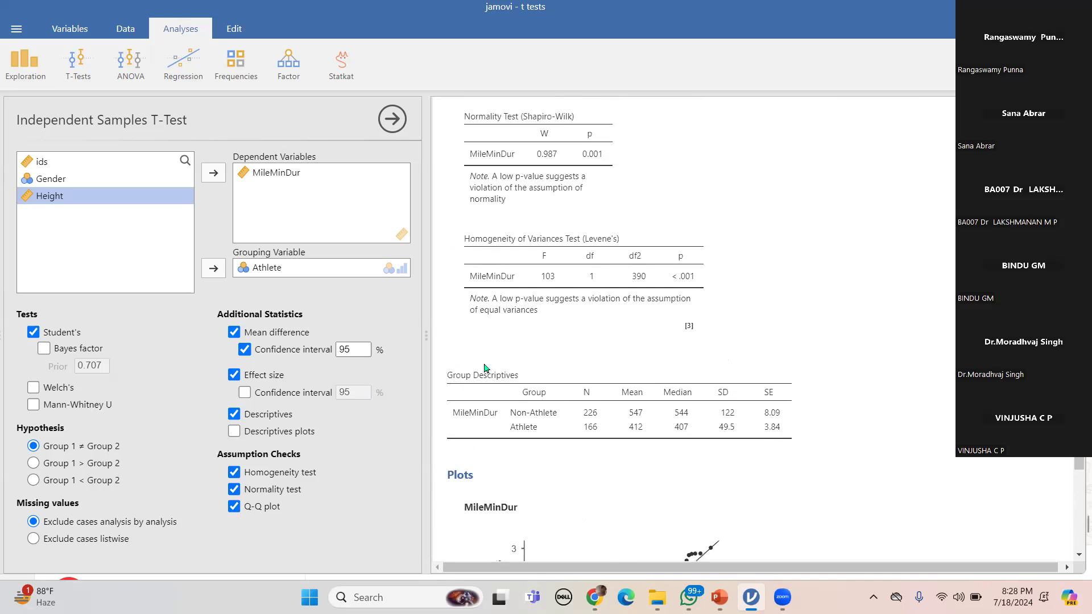
left_click(235, 490)
left_click(235, 506)
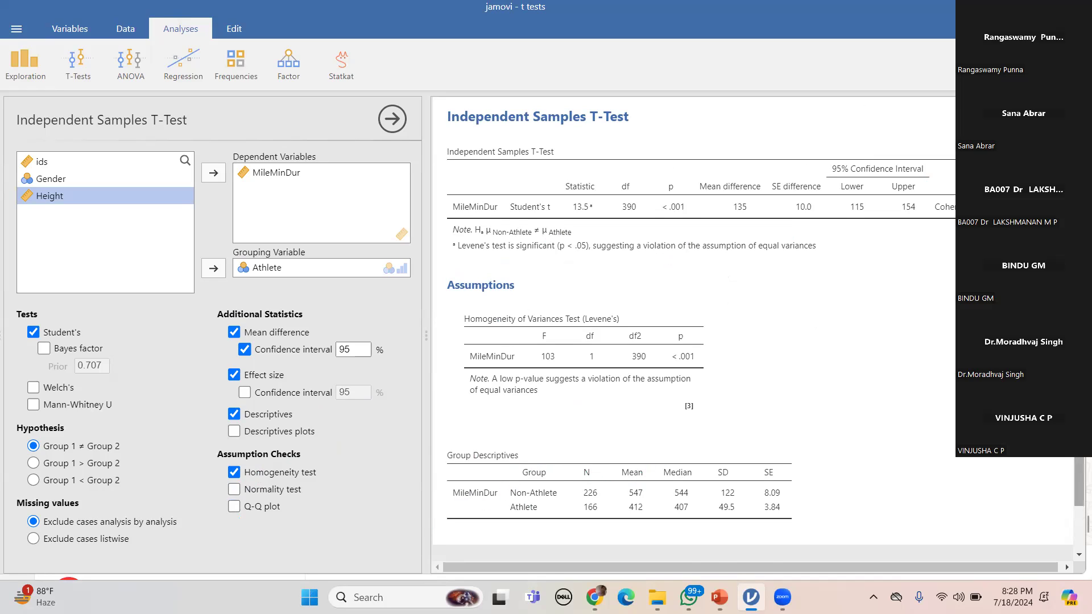
- Examine the MileMinDur t-test table, Levene's homogeneity test and group descriptives for athletes and non-athletes
scroll(1075, 464, "down", 2)
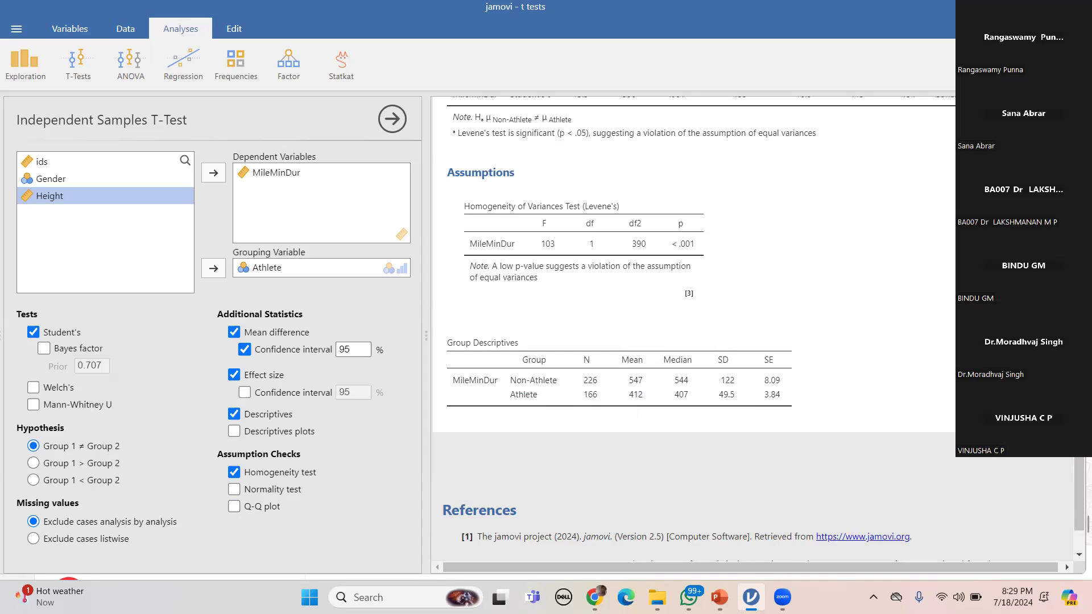
scroll(694, 327, "up", 5)
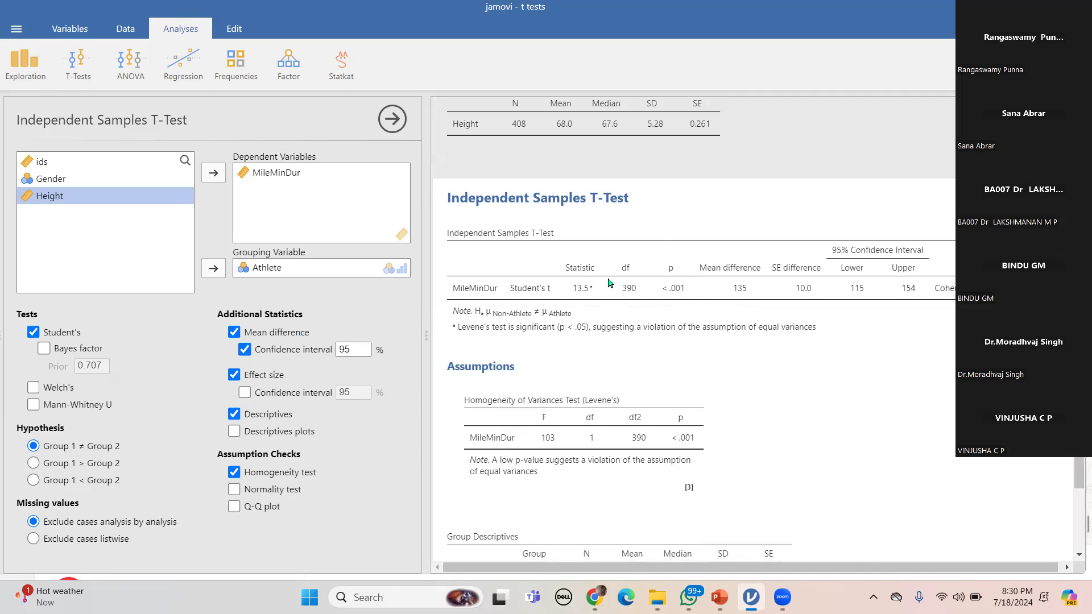
left_click(724, 209)
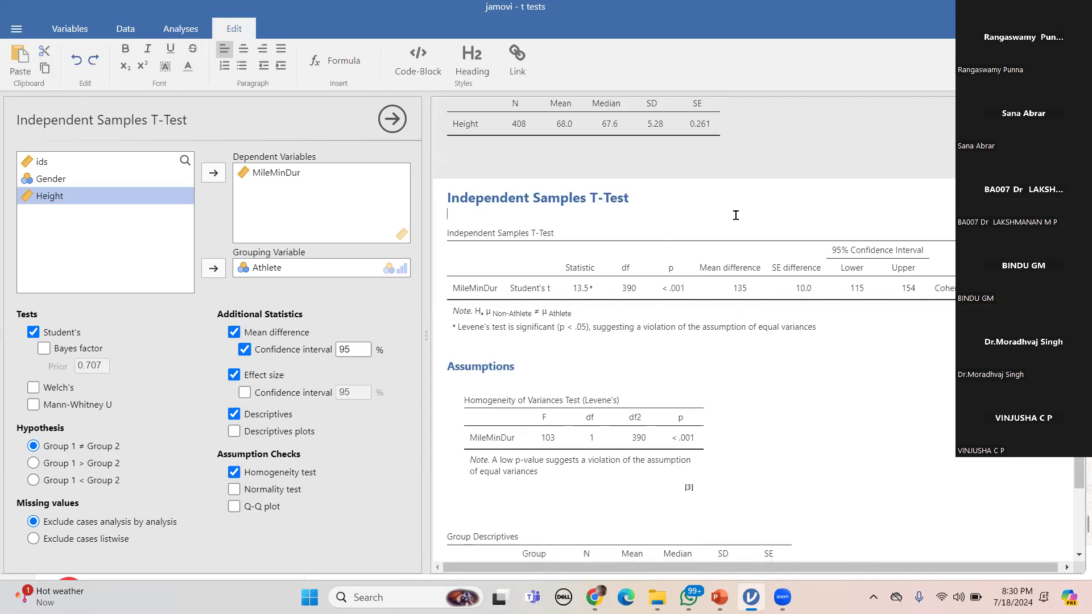
- Show more of the dataset beside the t-test options and examine the Gender, Athlete, Height and MileMinDur columns
left_click(4, 336)
left_click_drag(301, 552, 192, 553)
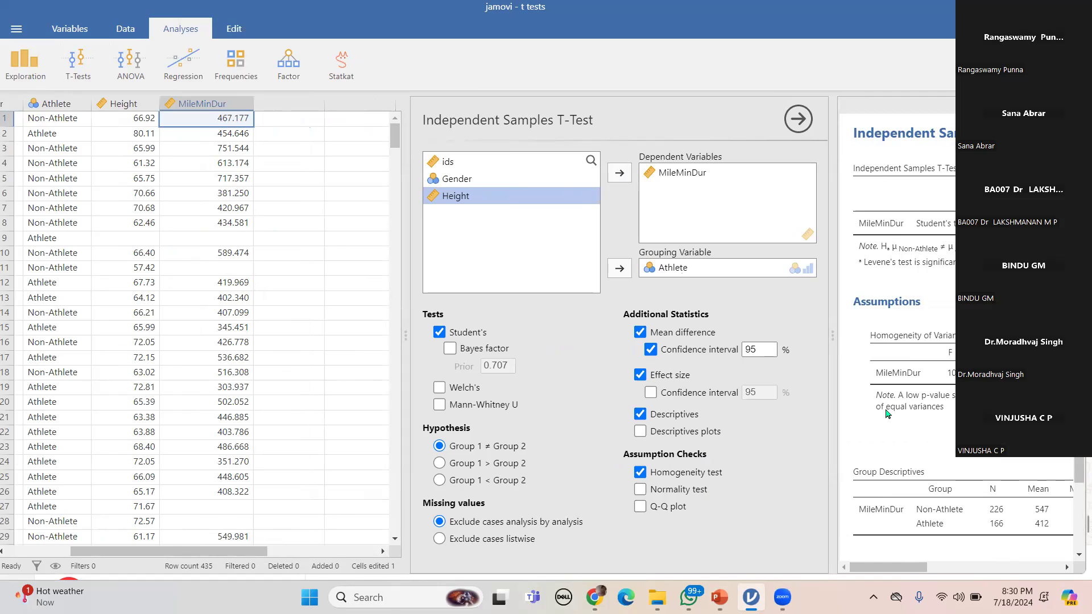
left_click(405, 332)
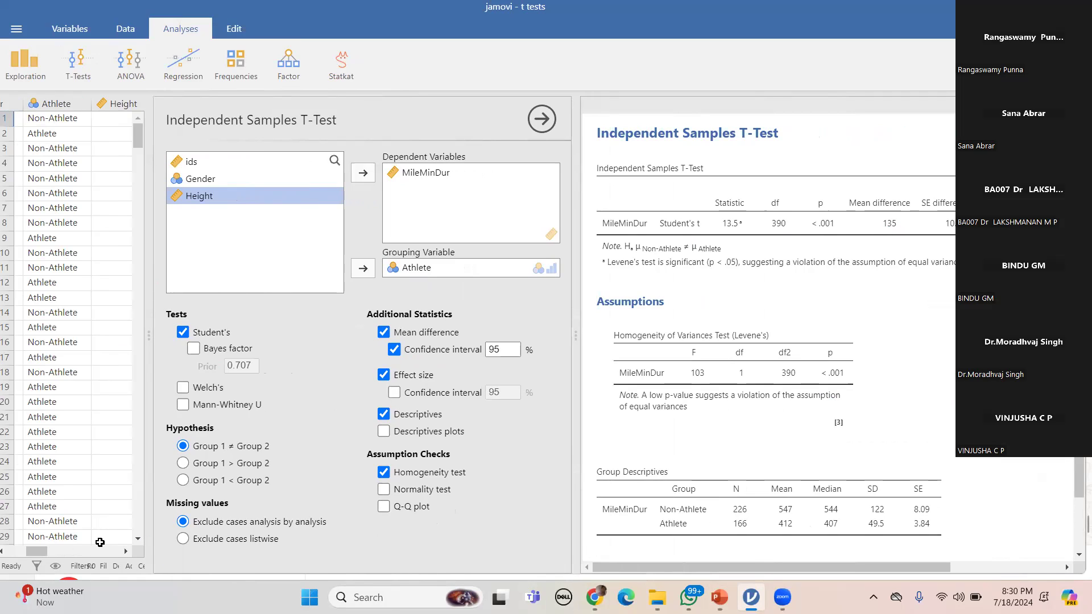
left_click_drag(39, 553, 12, 552)
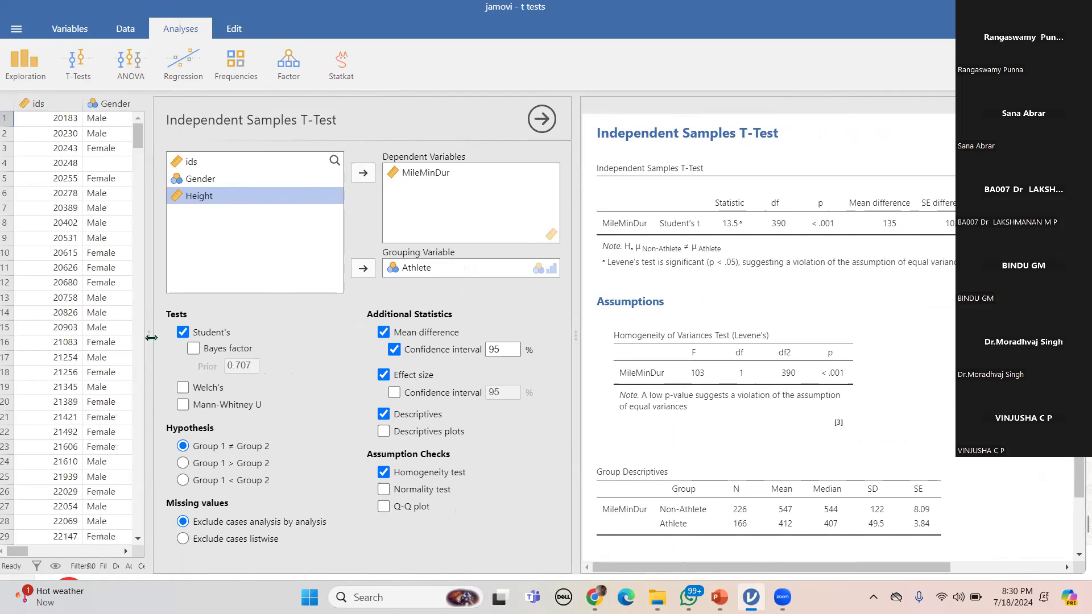
left_click_drag(151, 337, 355, 305)
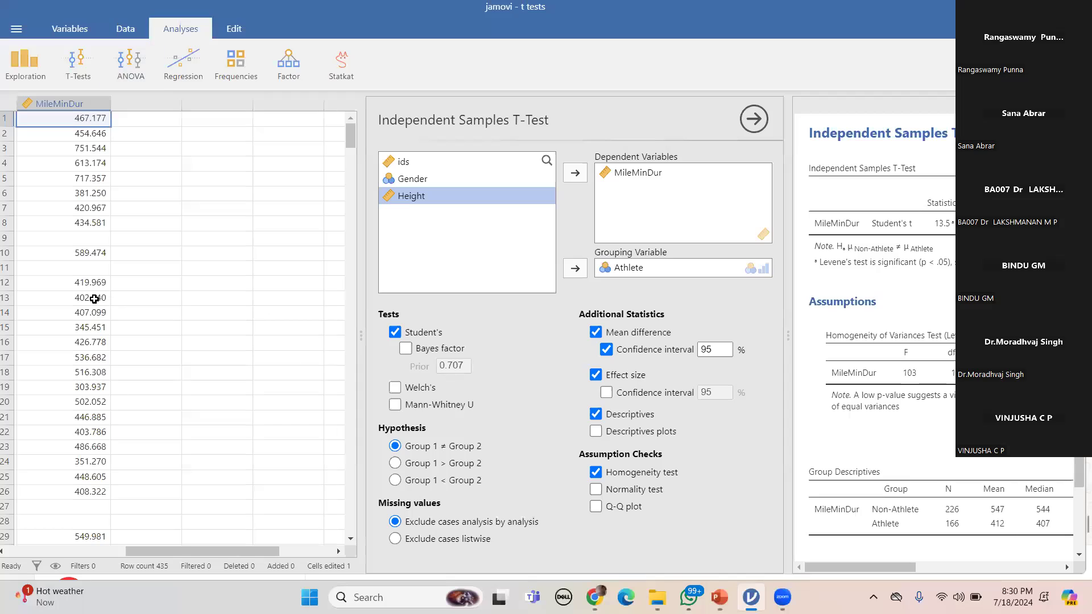
left_click_drag(206, 551, 142, 550)
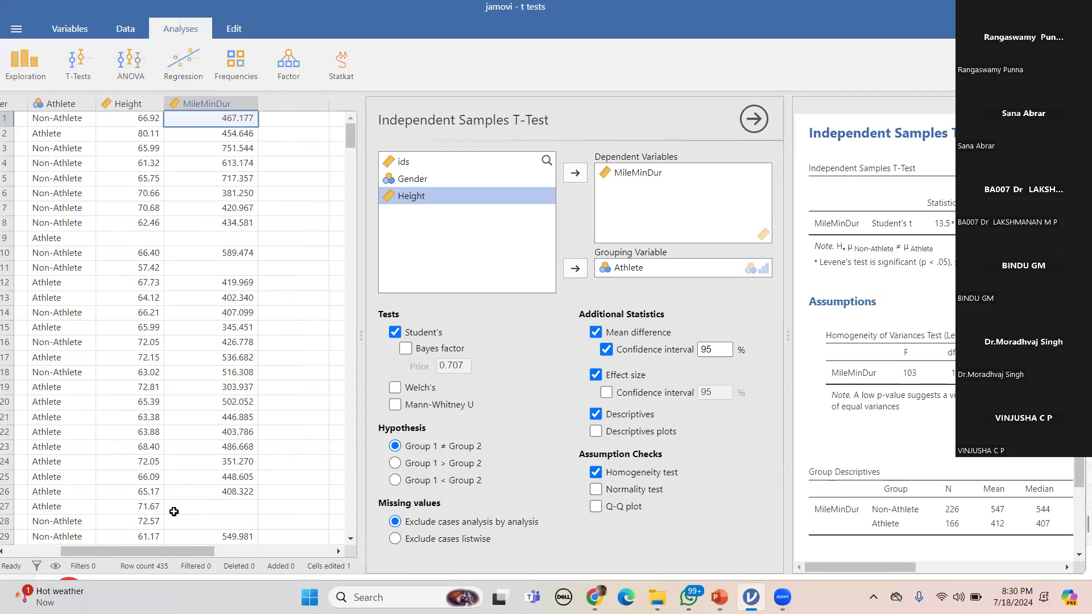
left_click_drag(153, 556, 139, 558)
- Replace MileMinDur with Height as the dependent variable of the independent samples t-test
left_click(649, 176)
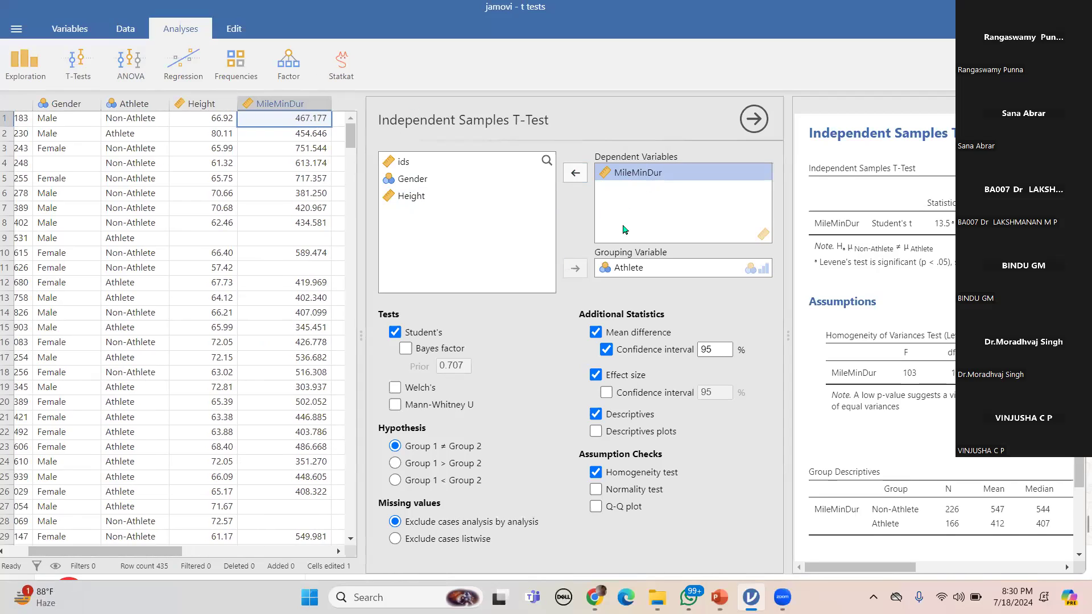
left_click(575, 173)
left_click(418, 200)
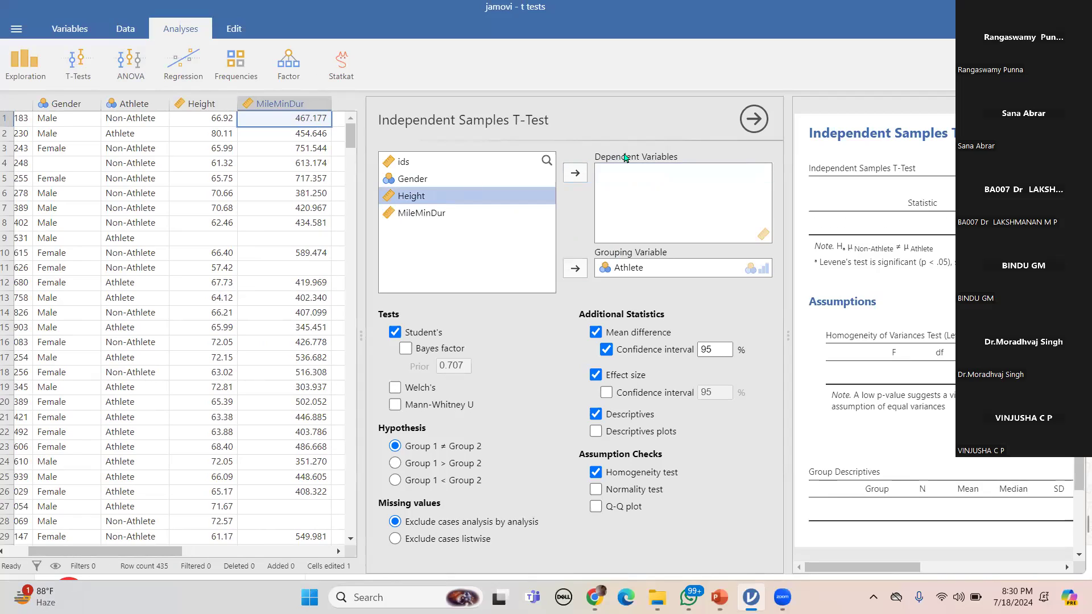
left_click(575, 173)
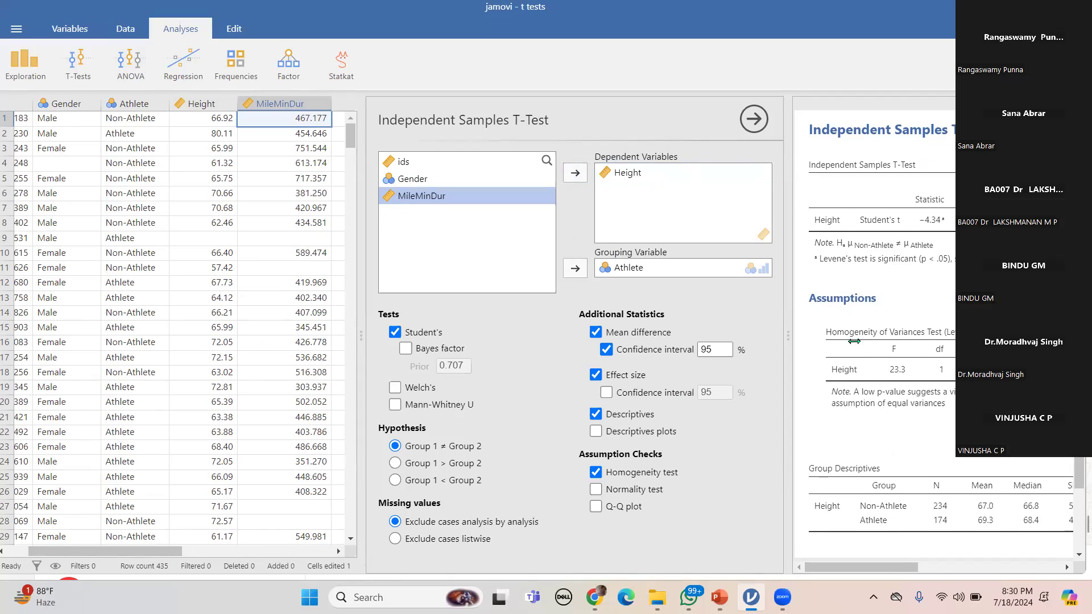
- Examine the Height t-test table, Levene's homogeneity test and group descriptives for athletes and non-athletes
left_click_drag(353, 334, 150, 333)
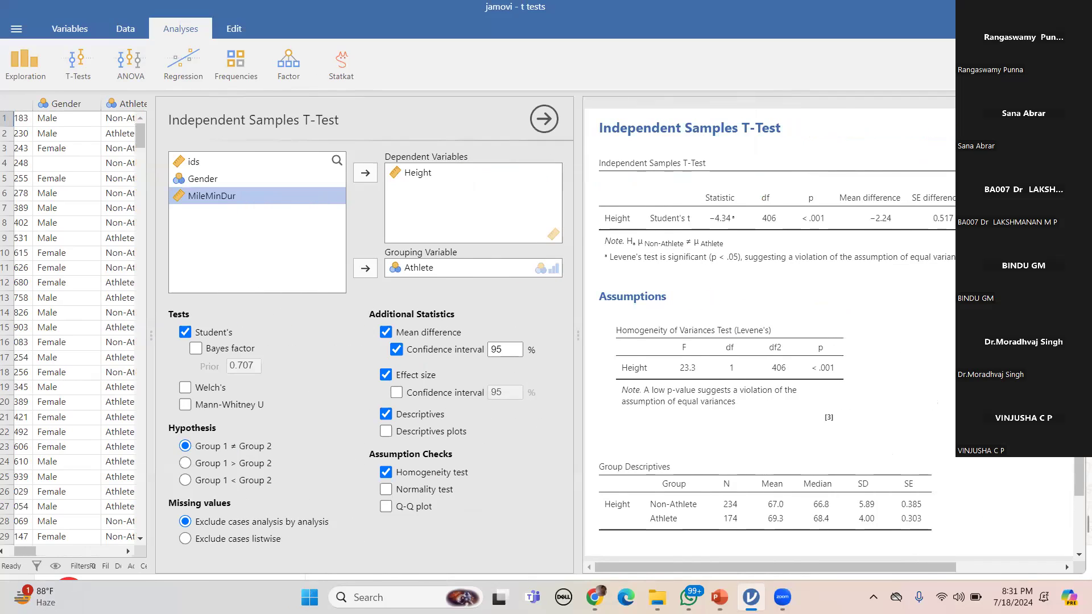
scroll(1077, 458, "down", 3)
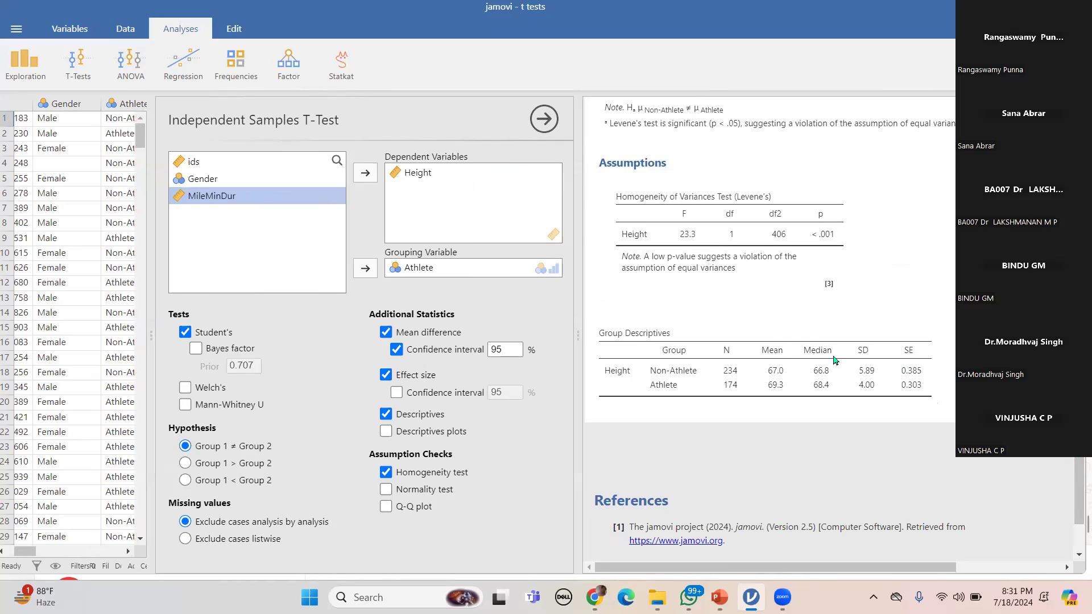
scroll(1069, 457, "up", 4)
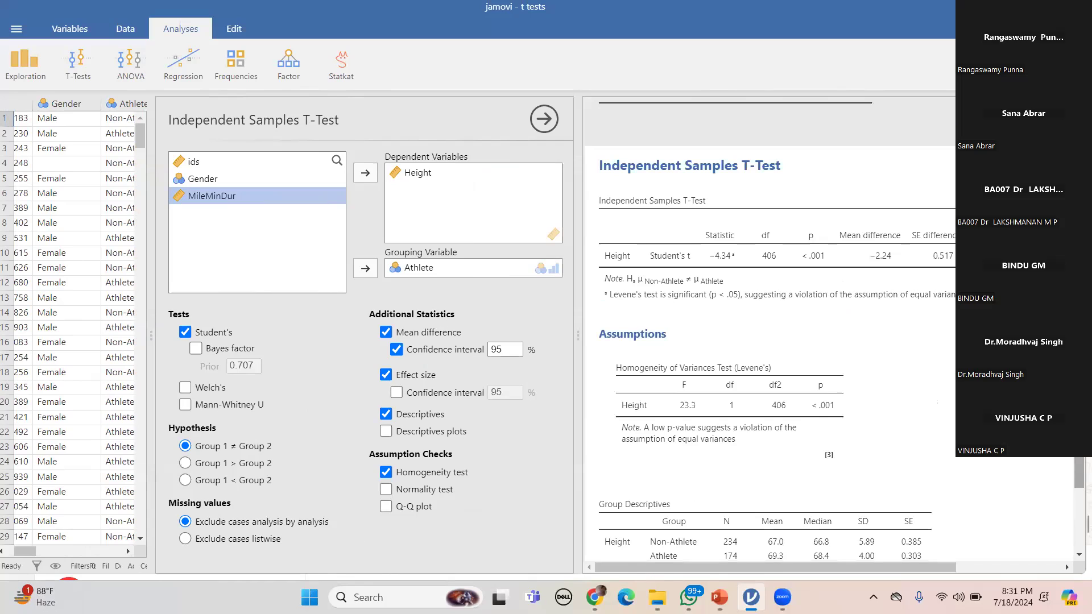
scroll(1079, 472, "down", 2)
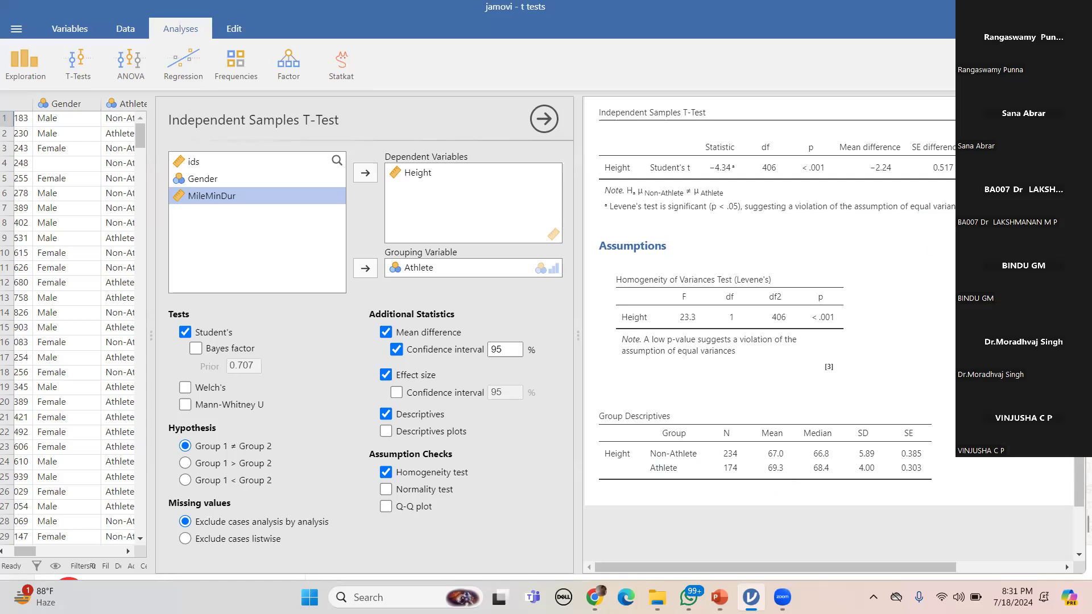
scroll(768, 330, "up", 4)
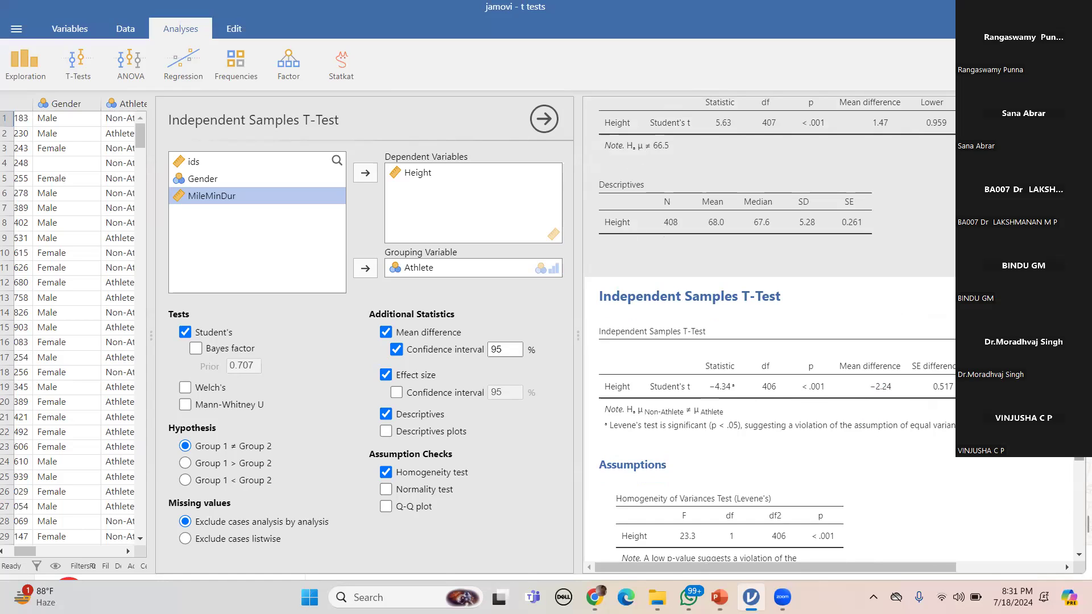
scroll(768, 330, "down", 1)
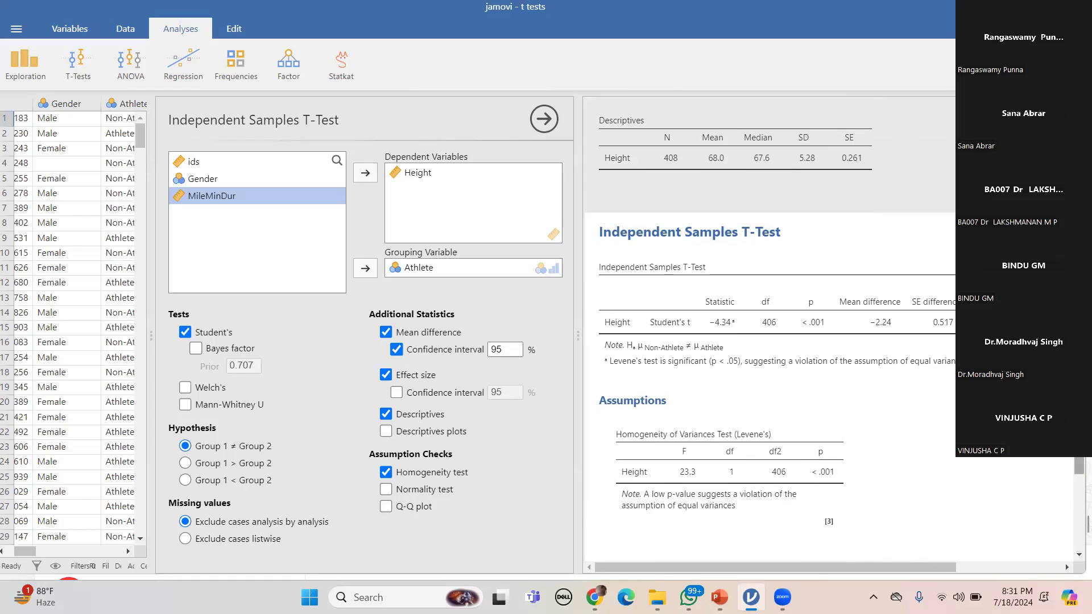
scroll(878, 132, "down", 3)
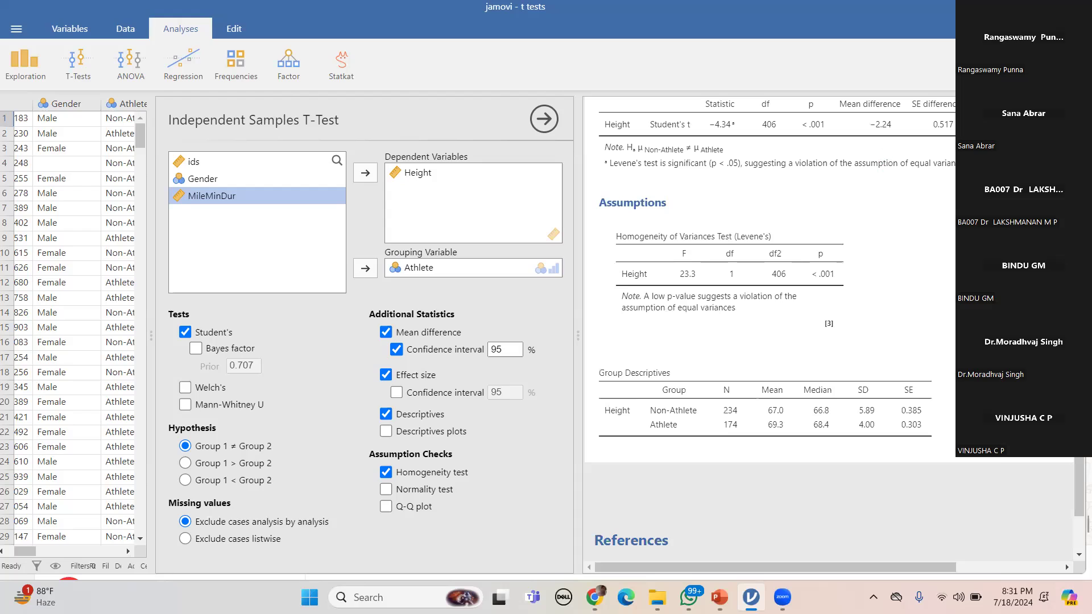
- Replace Athlete with Gender as the grouping variable of the independent samples t-test on Height
scroll(1077, 458, "up", 2)
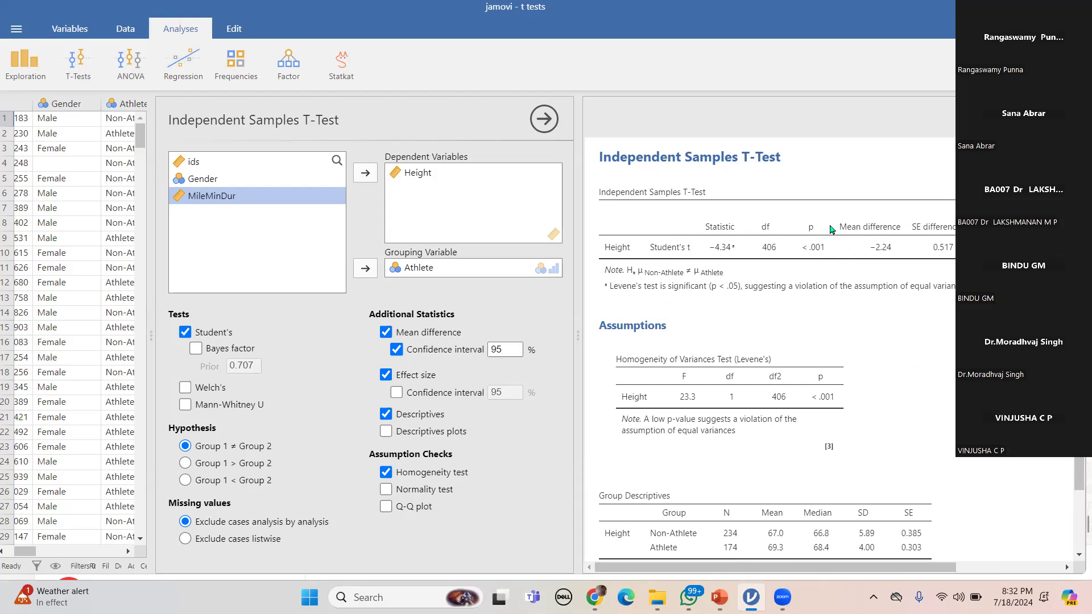
scroll(631, 387, "down", 3)
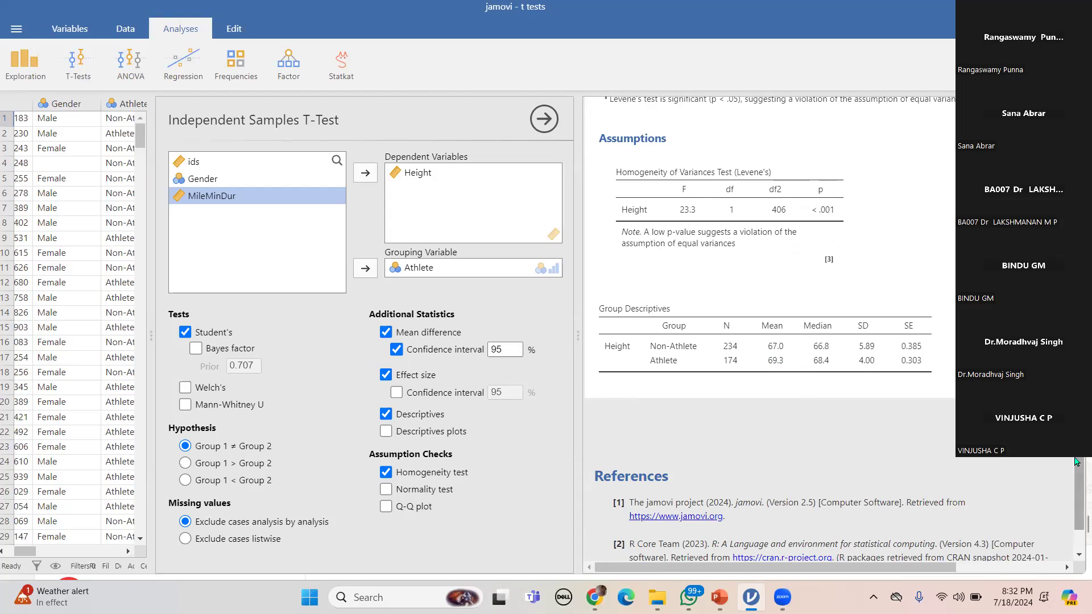
scroll(1079, 495, "up", 5)
scroll(768, 341, "down", 3)
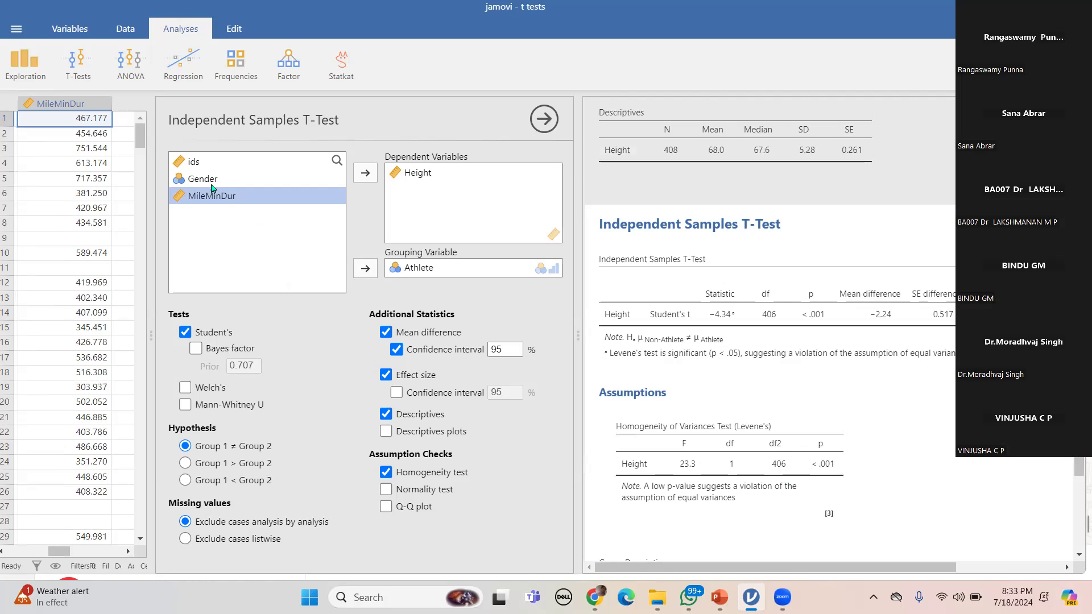
left_click(418, 268)
left_click(365, 269)
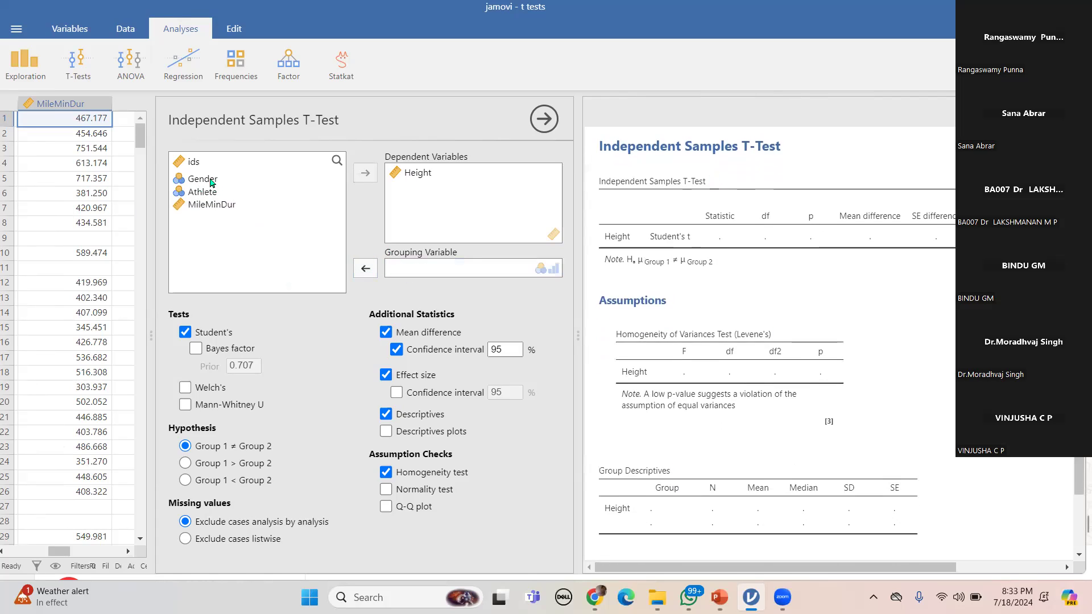
left_click(211, 181)
left_click(367, 272)
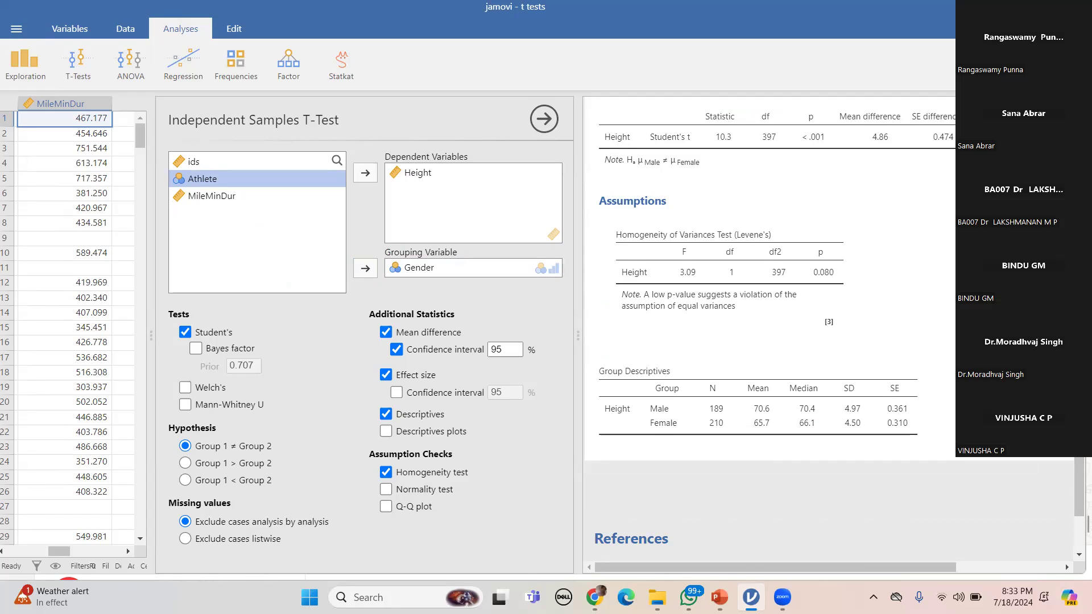
- Examine the Height t-test table, Levene's homogeneity test and group descriptives for males and females
left_click_drag(1077, 451, 1077, 433)
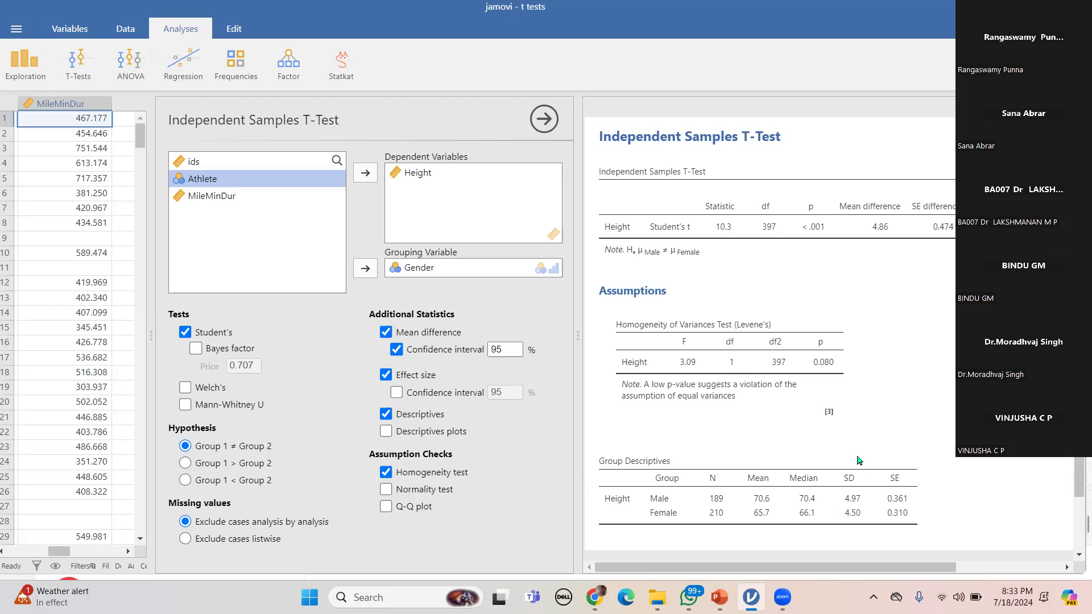
scroll(698, 335, "down", 3)
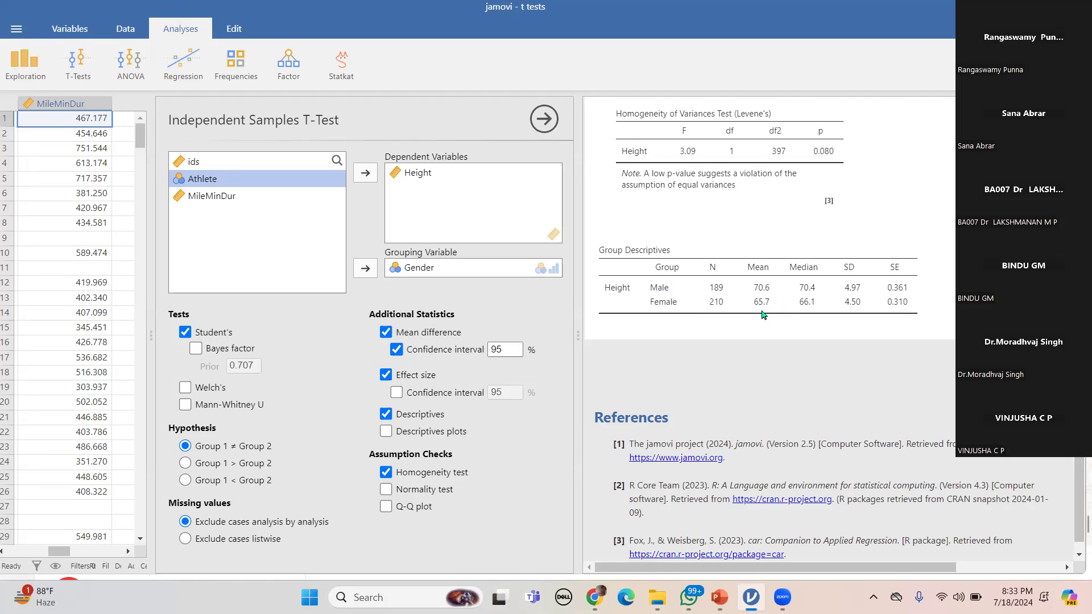
left_click_drag(1077, 467, 1077, 403)
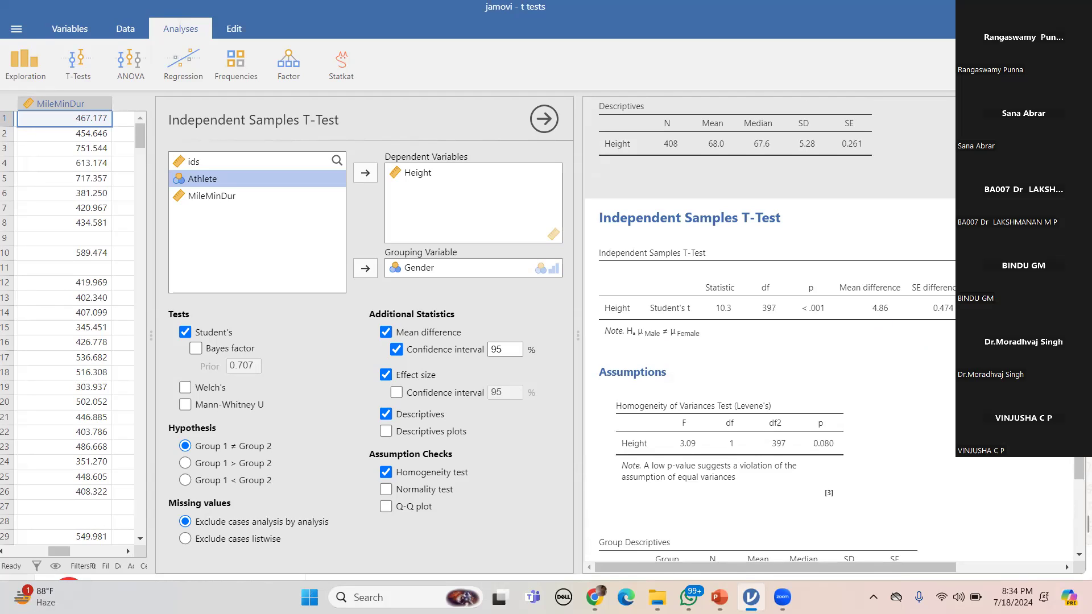
scroll(888, 295, "down", 2)
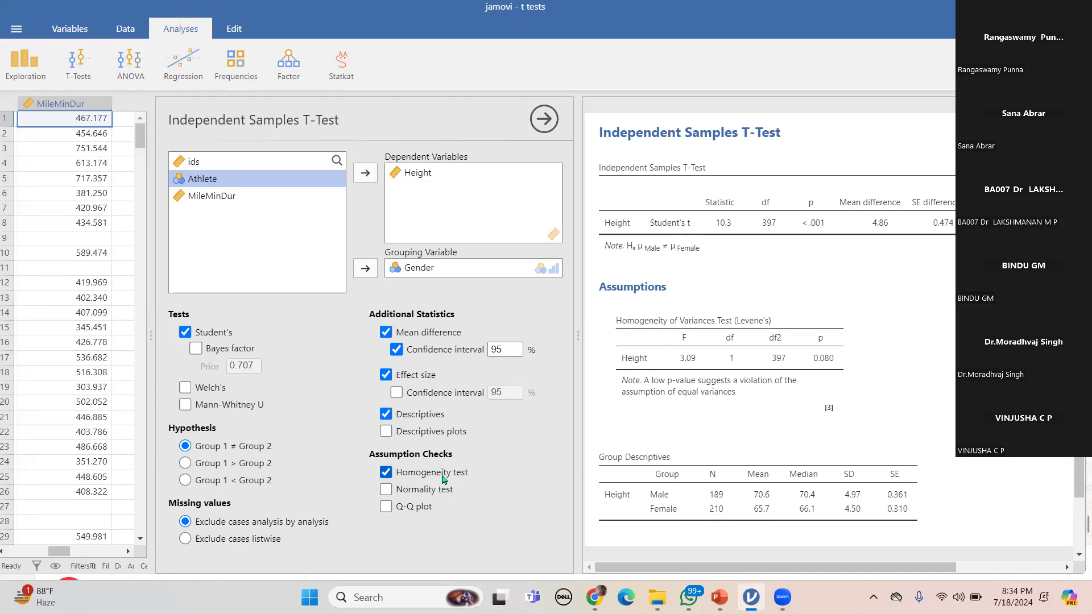
- Switch to the Day_02 JAMOVI presentation in PowerPoint and bring up the homogeneity of variance slide
left_click(719, 598)
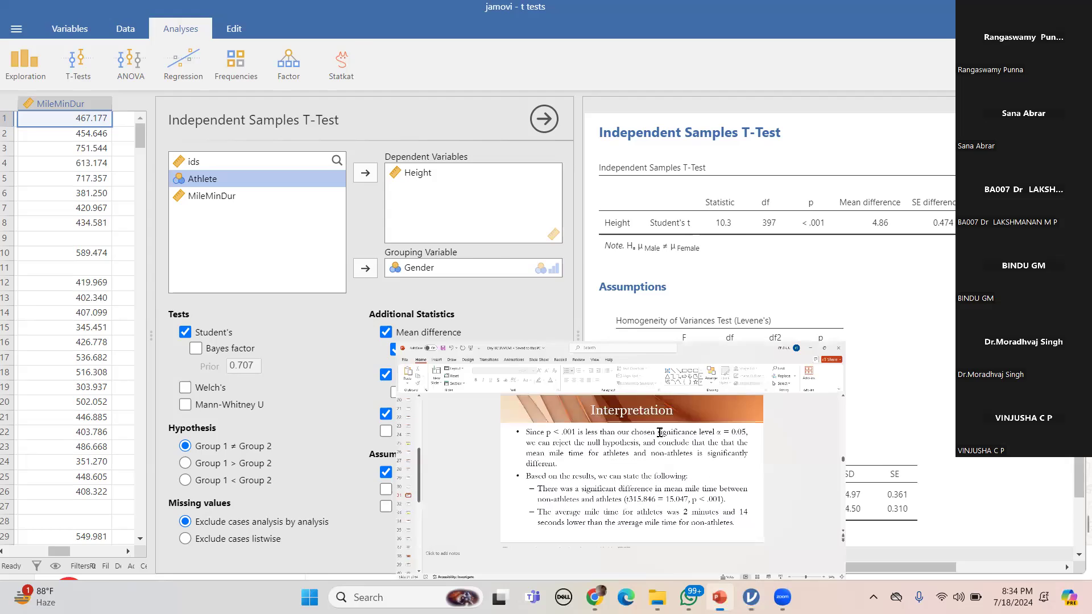
scroll(949, 305, "down", 3)
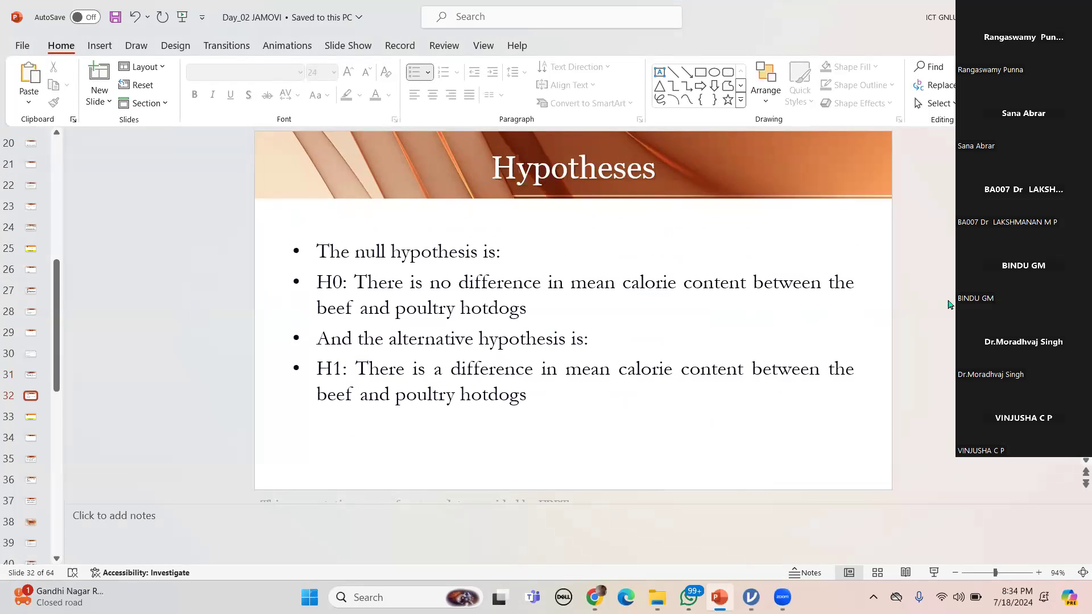
scroll(949, 304, "up", 3)
scroll(949, 305, "up", 2)
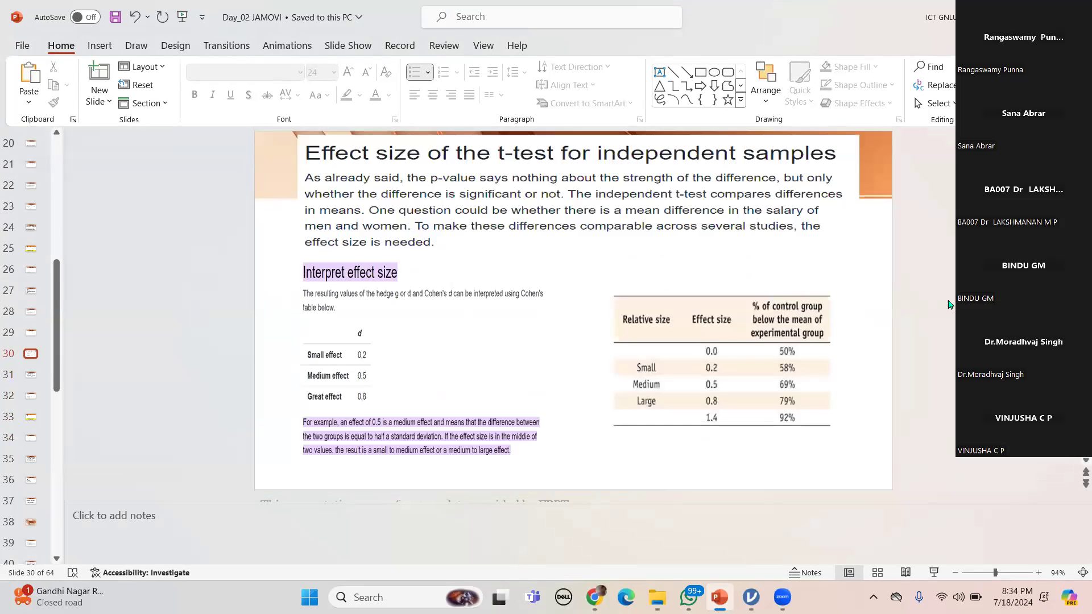
scroll(949, 305, "up", 1)
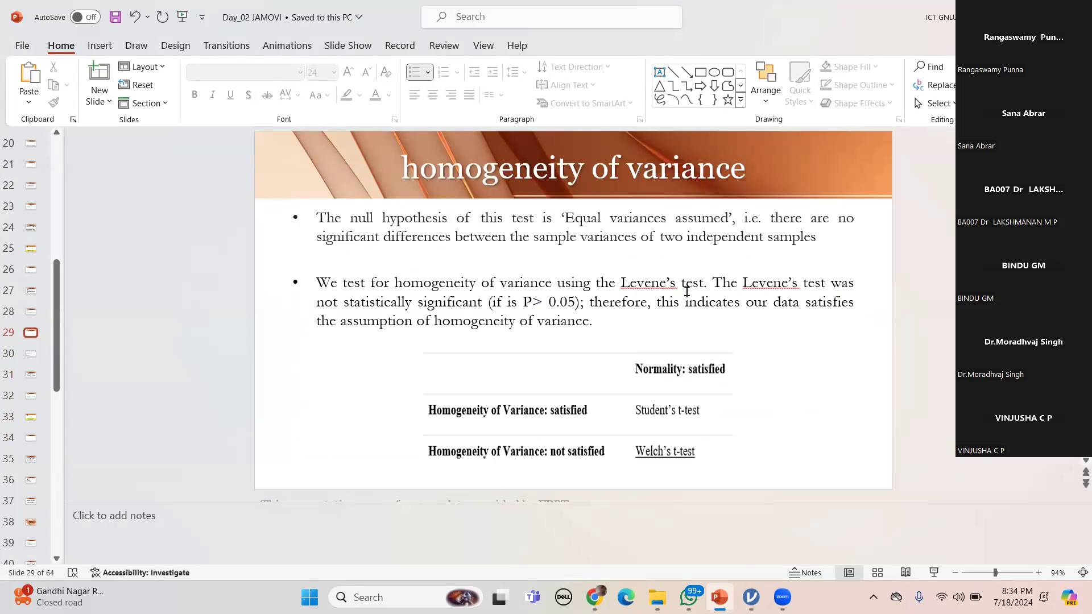
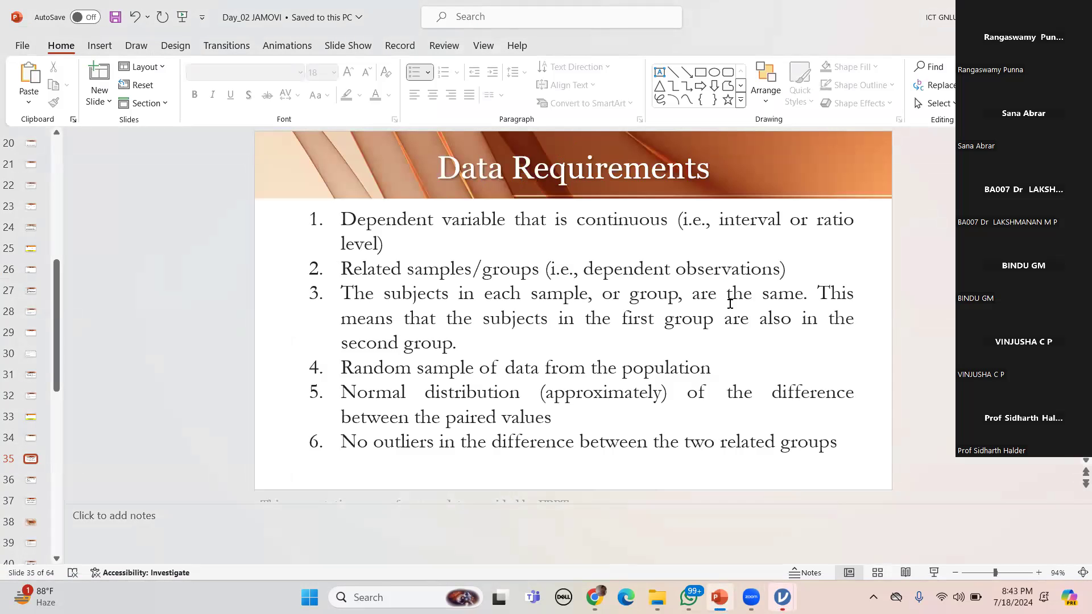
- Read the teaching intervention Hypothesis slide, and switch to the Paird t test dataset in jamovi
scroll(740, 304, "down", 2)
left_click(534, 310)
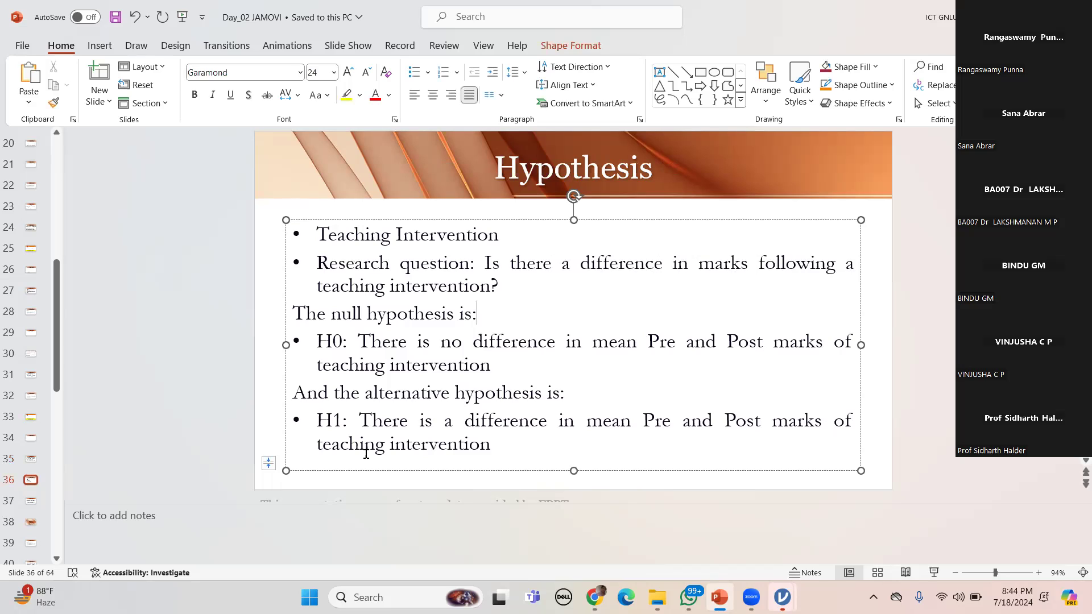
mouse_move(782, 596)
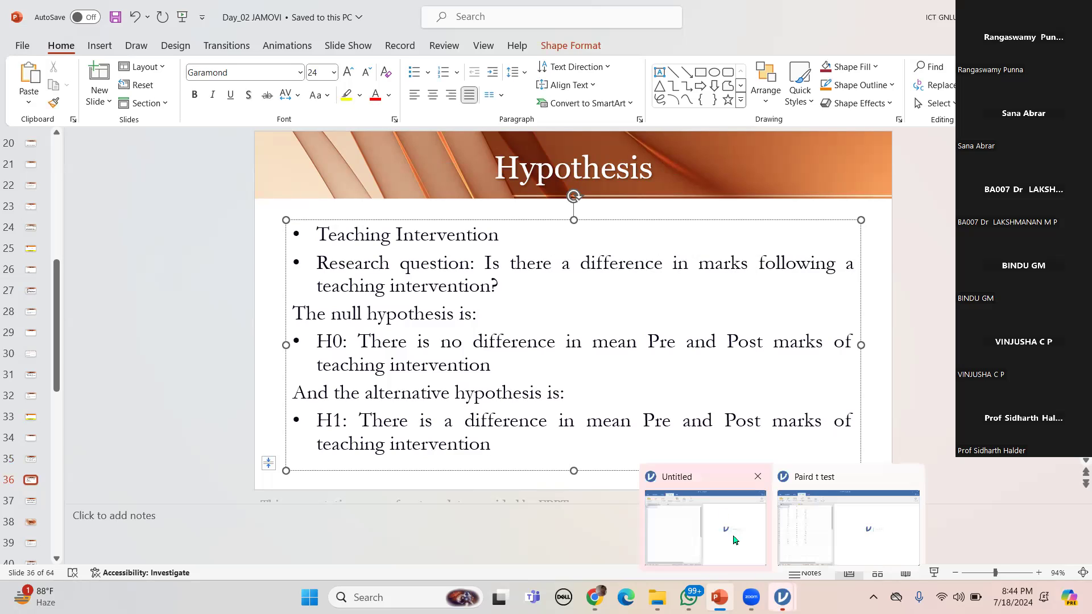
left_click(710, 468)
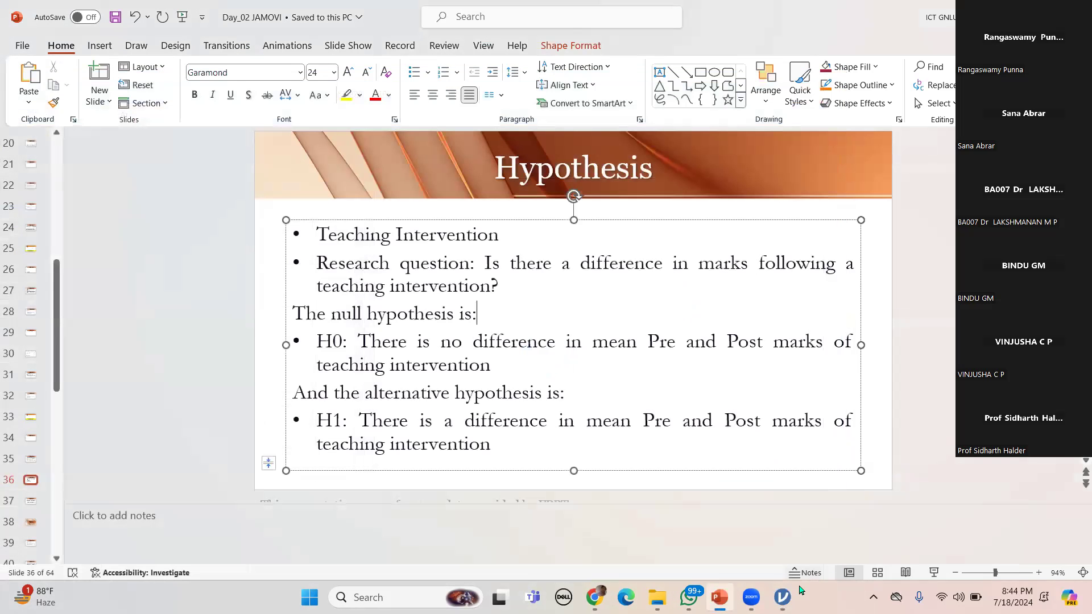
left_click(784, 597)
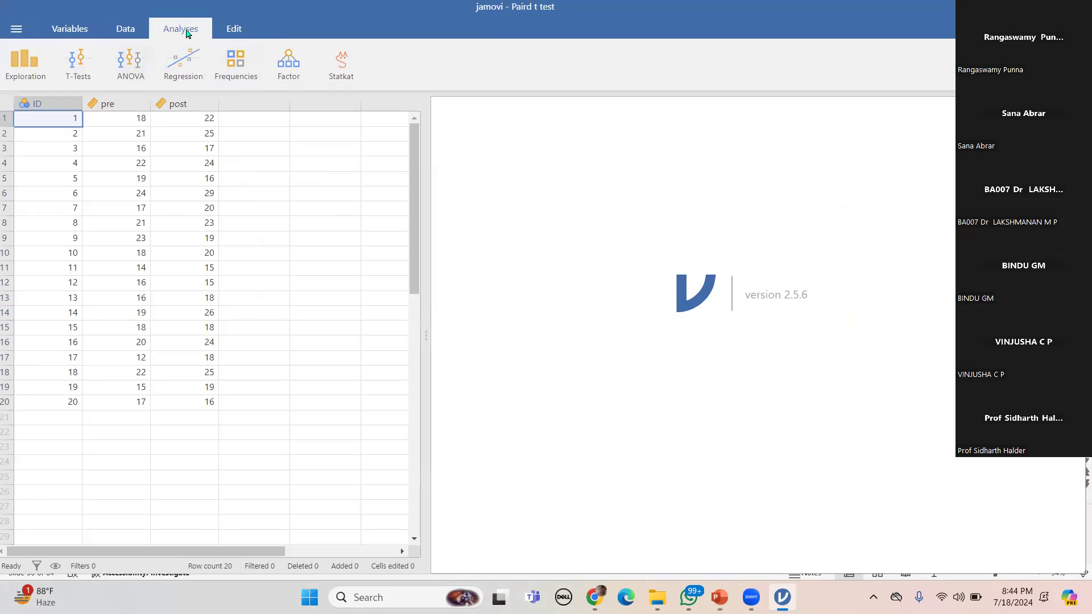
- Create a paired samples t-test with pre and post as the paired variables
left_click(78, 72)
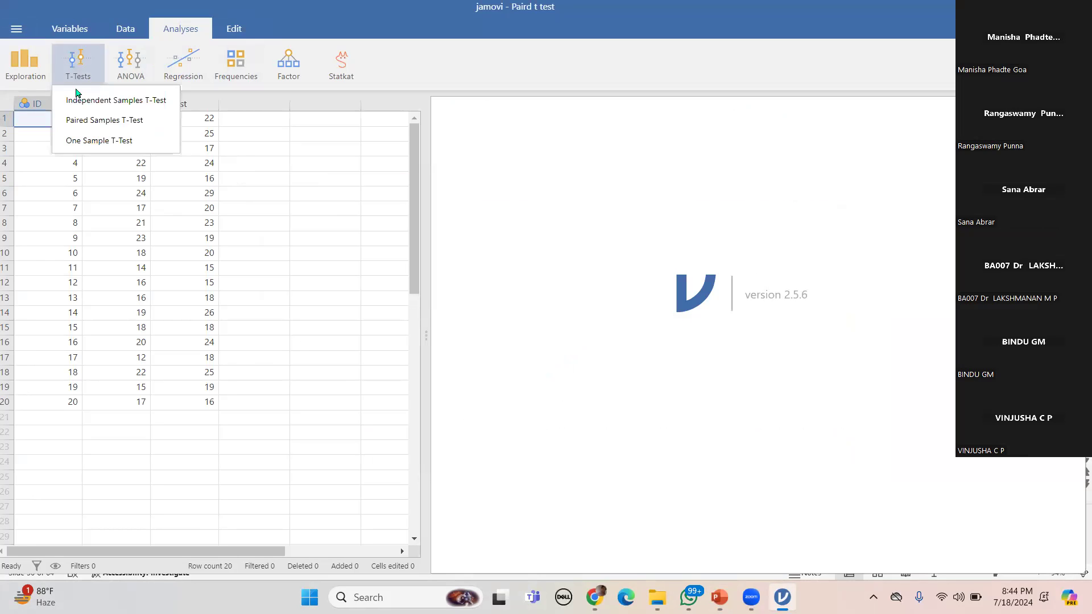
left_click(97, 126)
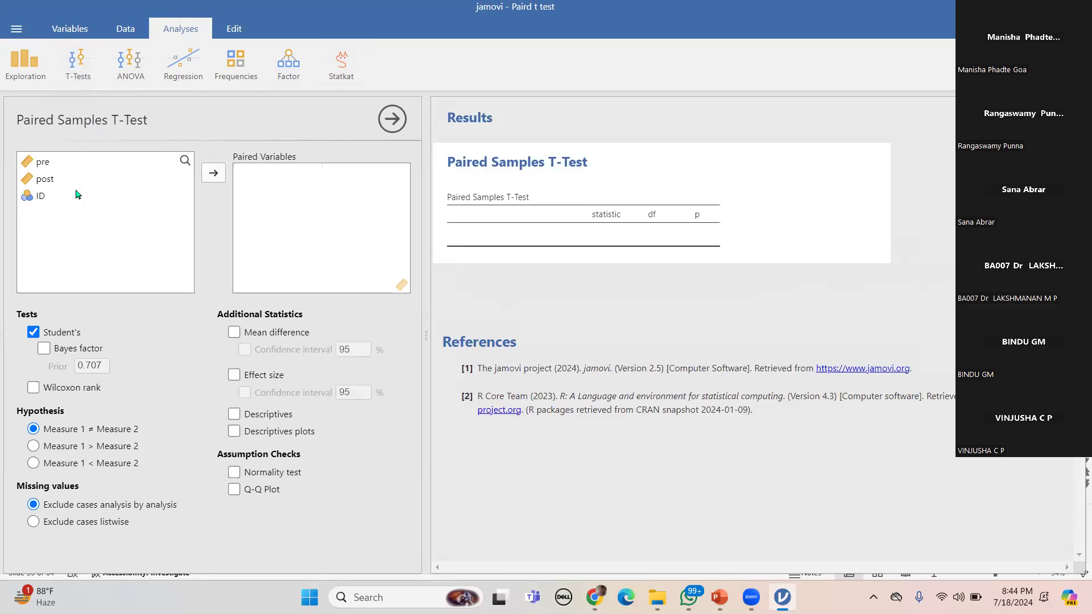
left_click(45, 164)
left_click(213, 173)
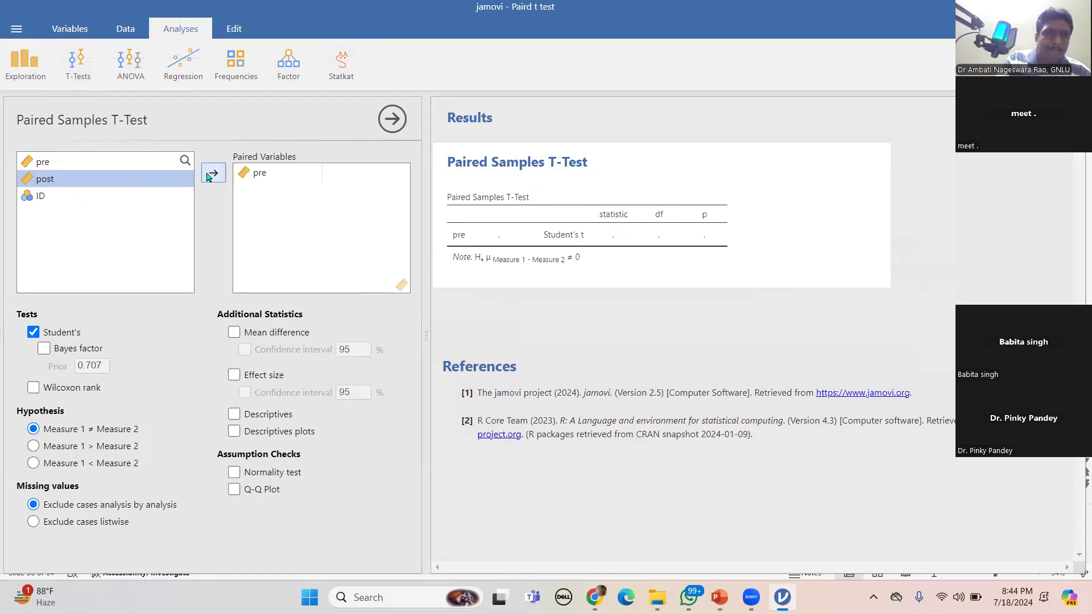
left_click(210, 177)
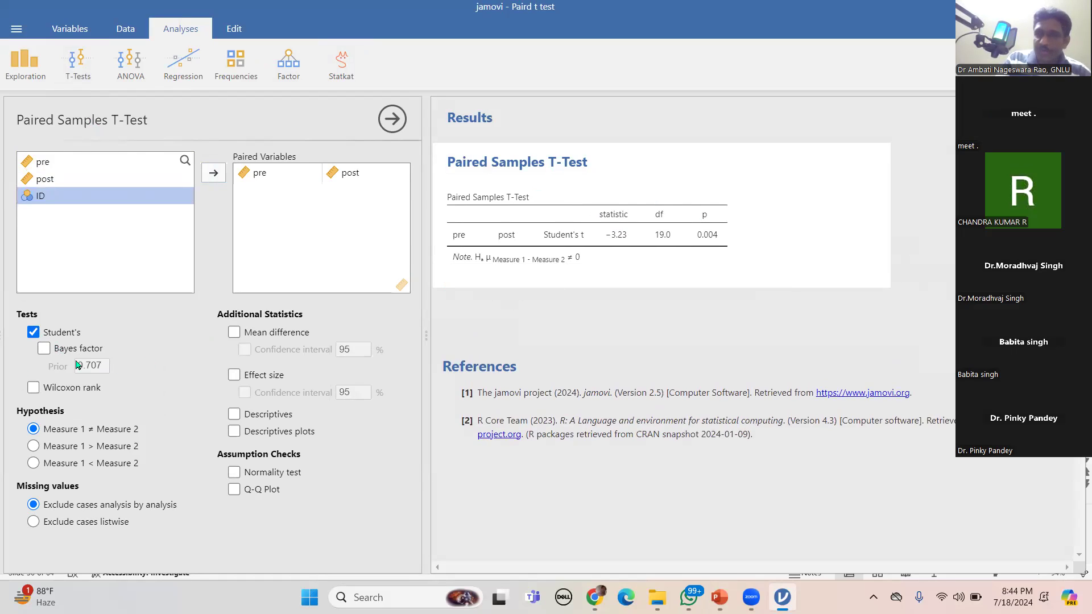
- Add the mean difference with its 95% confidence interval, the effect size and descriptives to the paired t-test
left_click(235, 334)
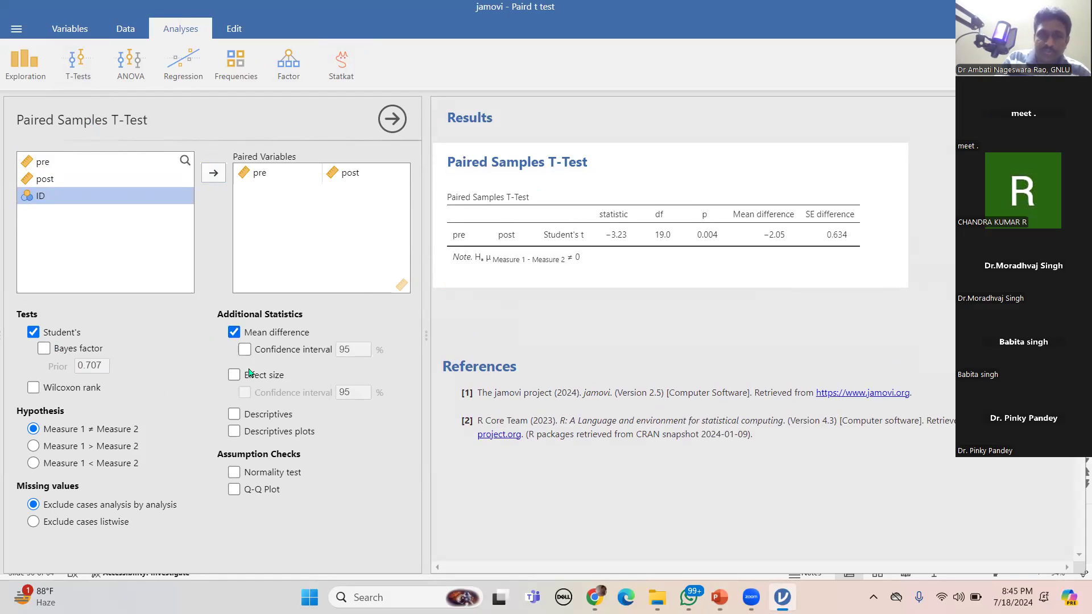
left_click(245, 351)
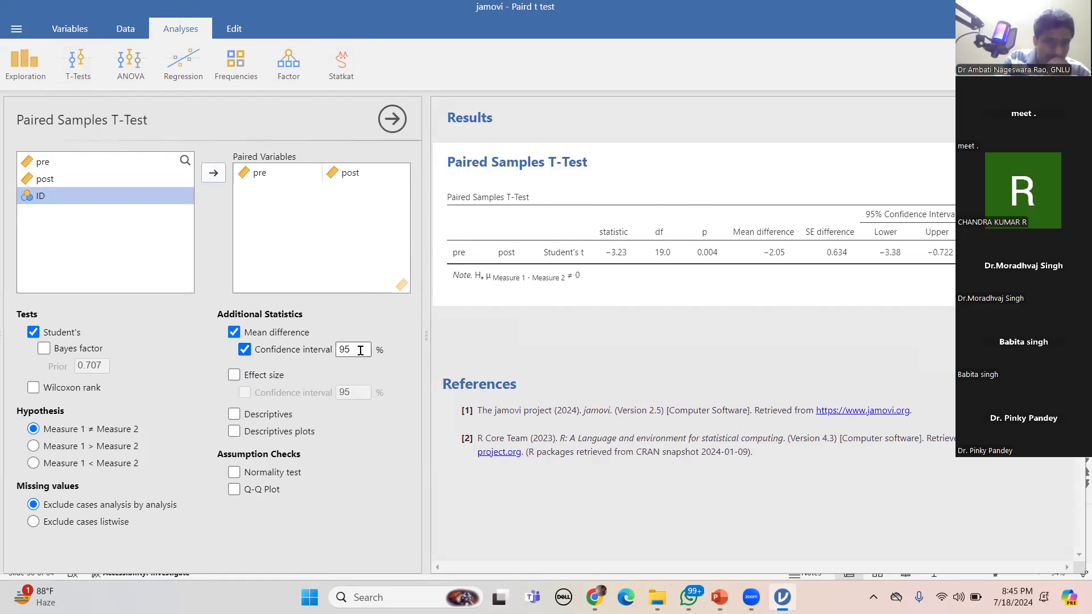
left_click(235, 376)
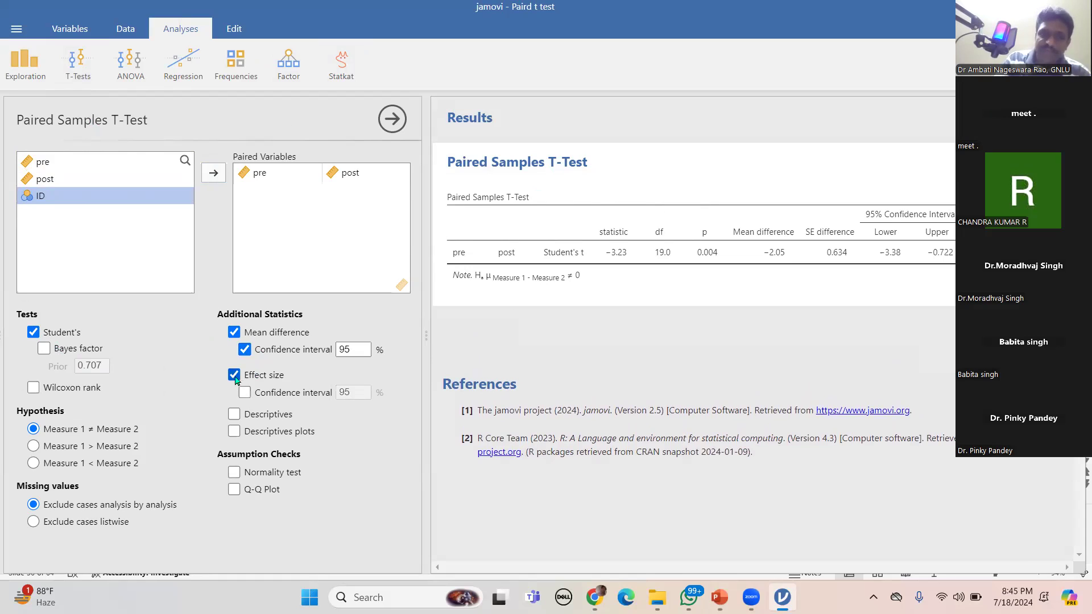
left_click(233, 417)
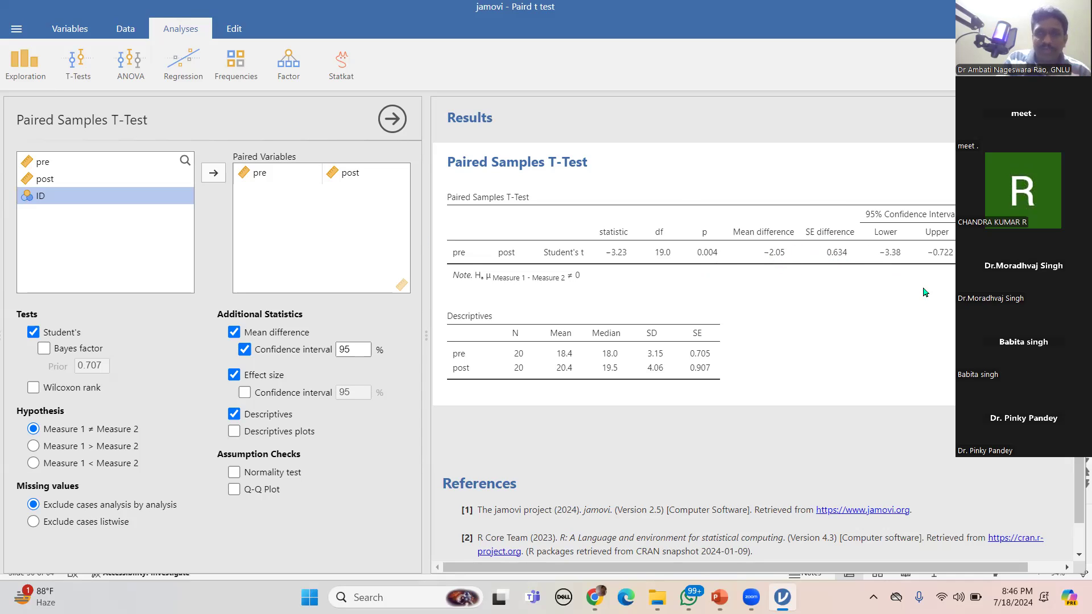
- Reverse the order of the paired variables so that post is compared with pre
left_click(343, 175)
left_click(215, 174)
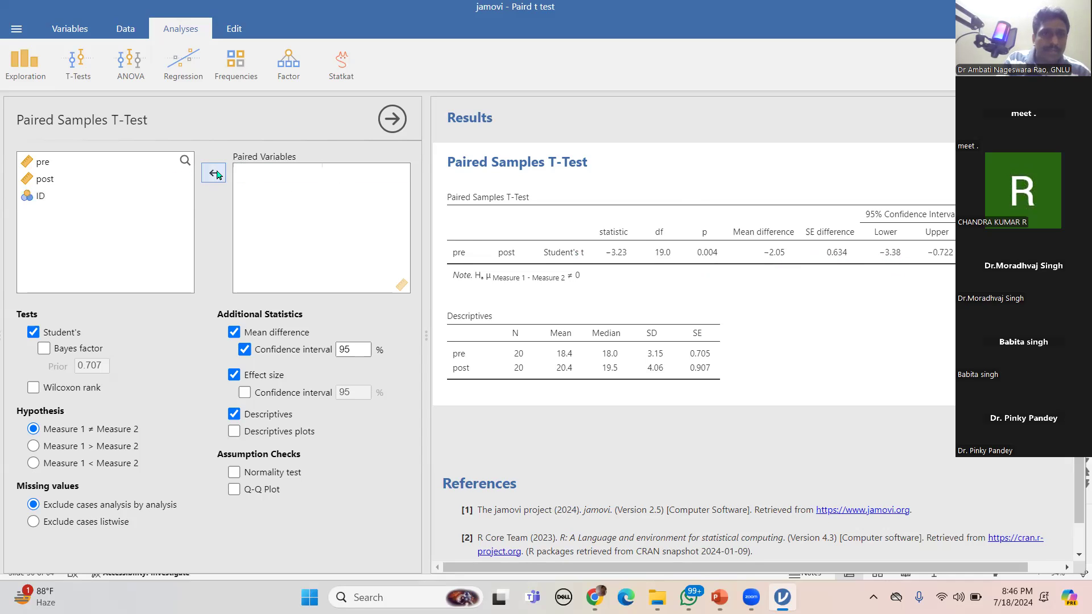
left_click(60, 180)
left_click(216, 175)
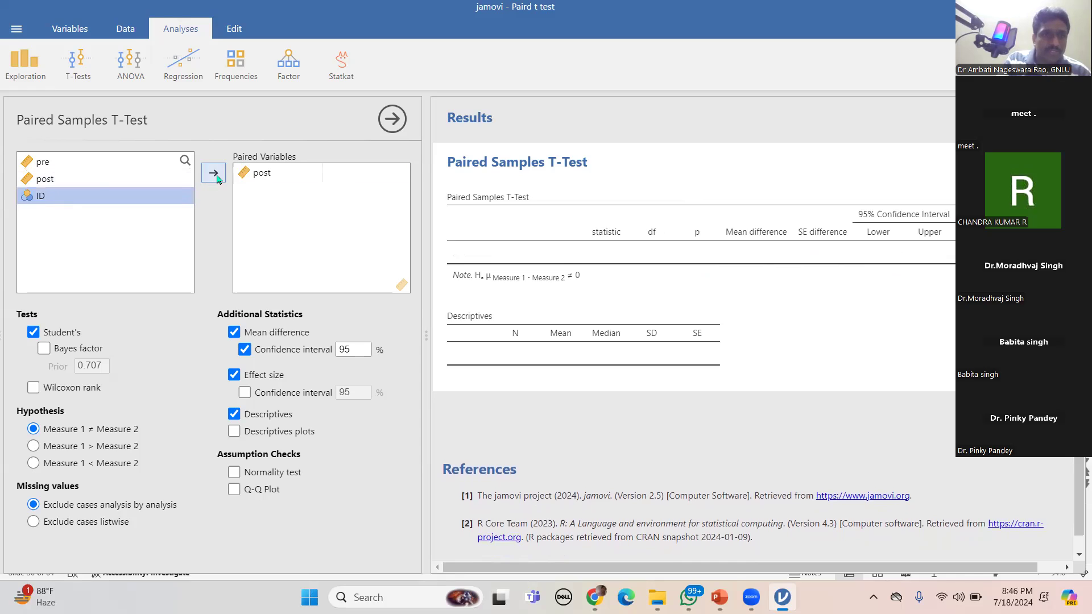
left_click(53, 162)
left_click(215, 174)
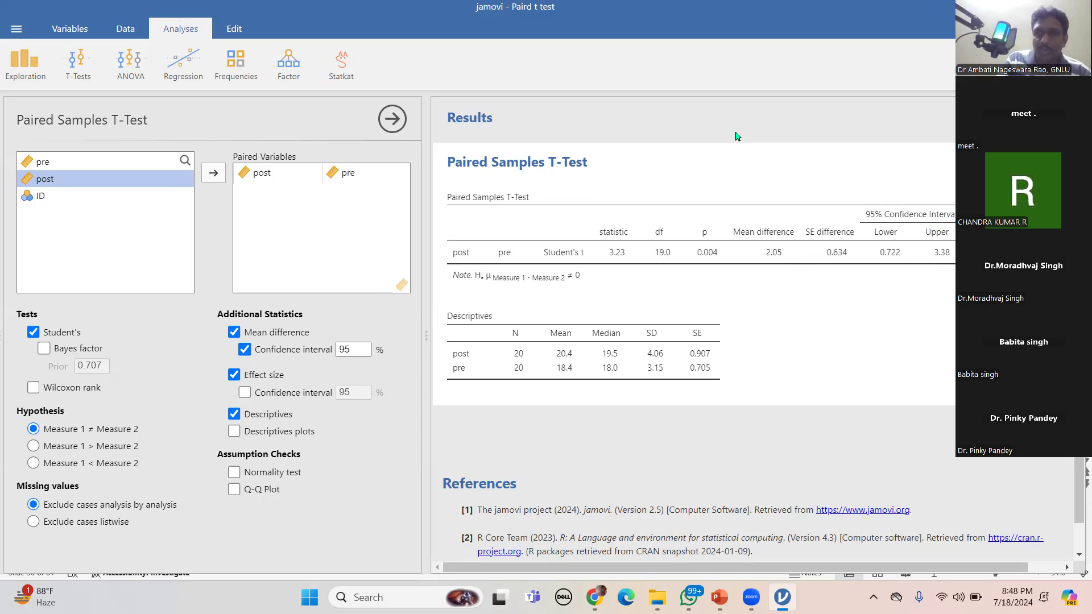
mouse_move(720, 597)
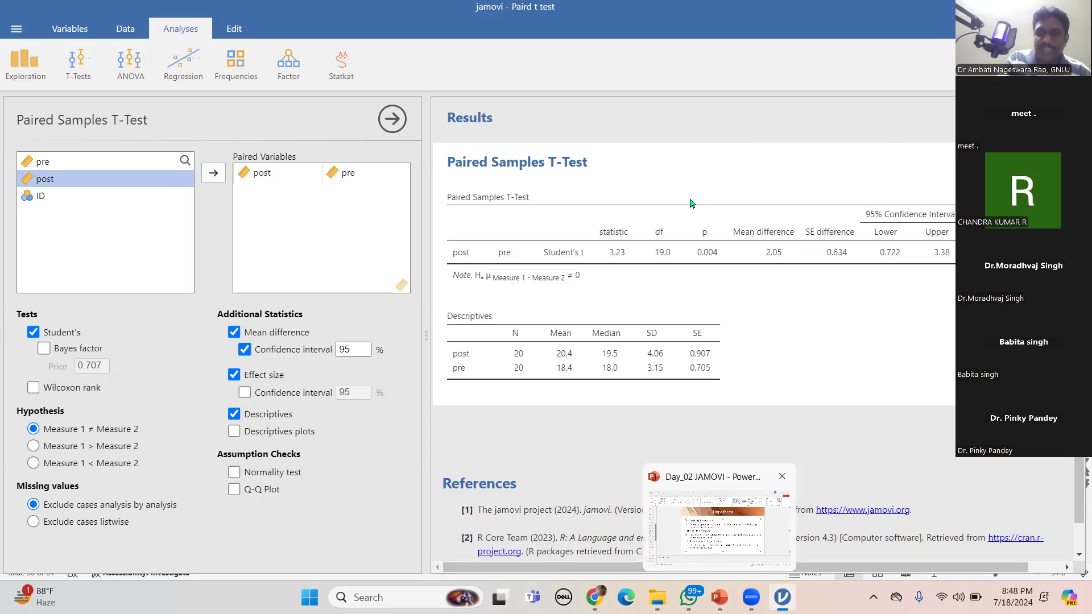
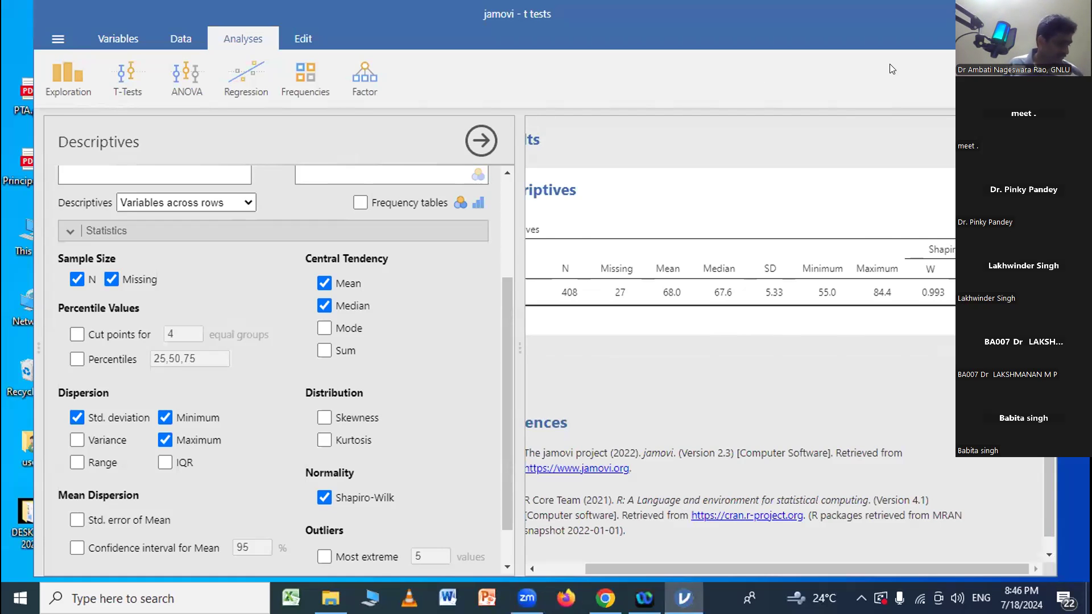
- Move the t tests jamovi window into view and close it without saving the changes
left_click_drag(892, 9, 833, 103)
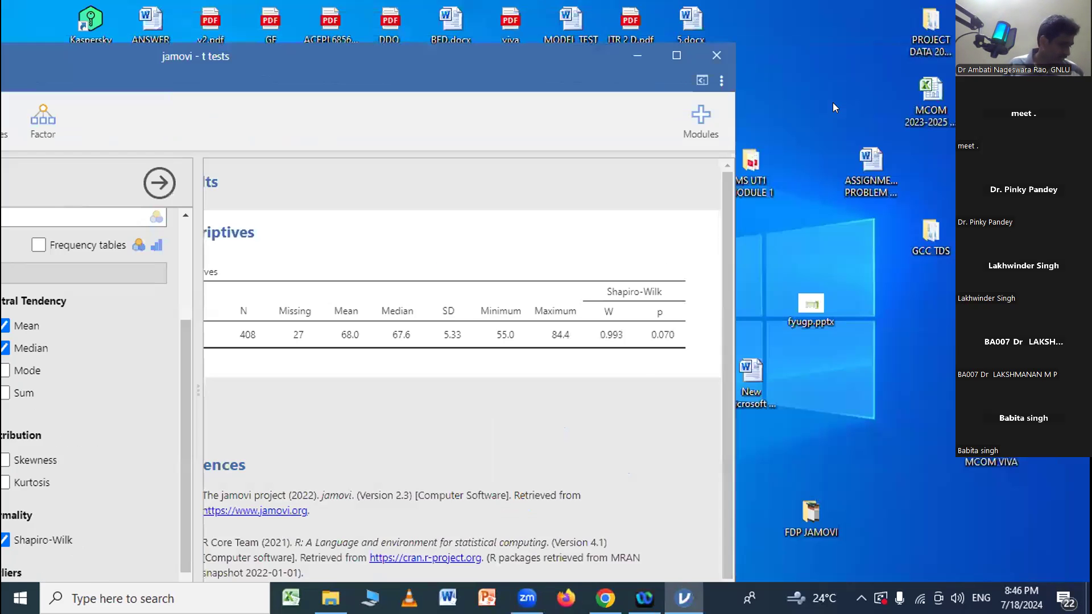
left_click_drag(595, 77, 688, 119)
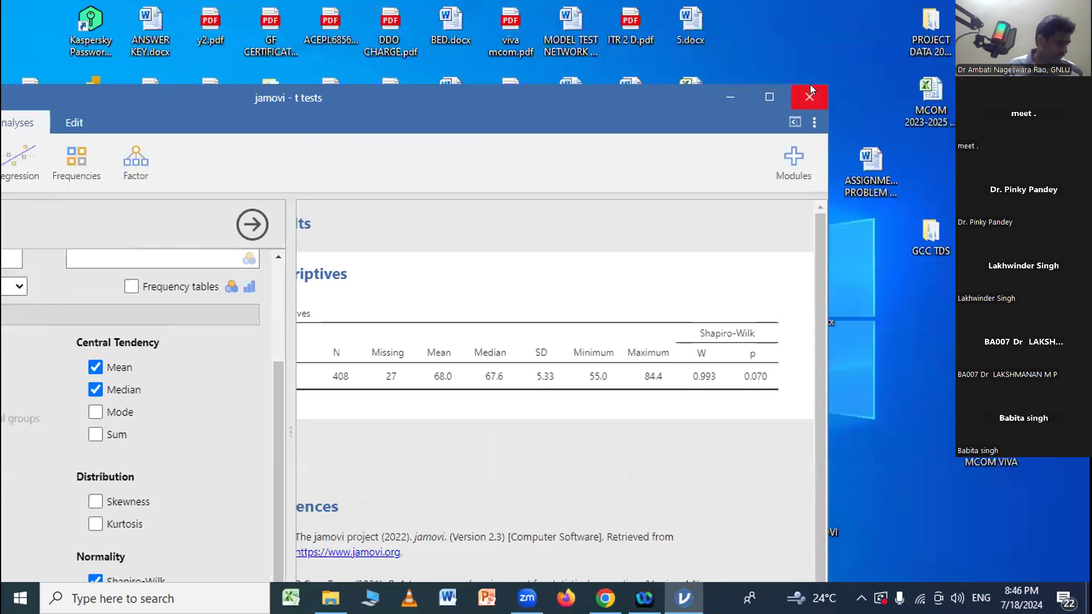
left_click(810, 93)
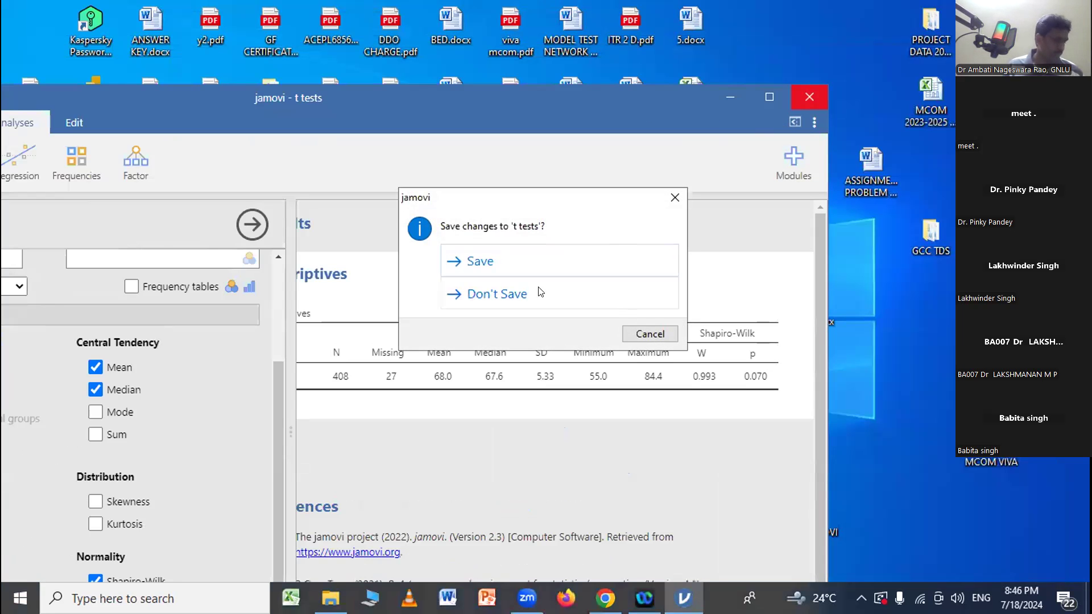
left_click(521, 294)
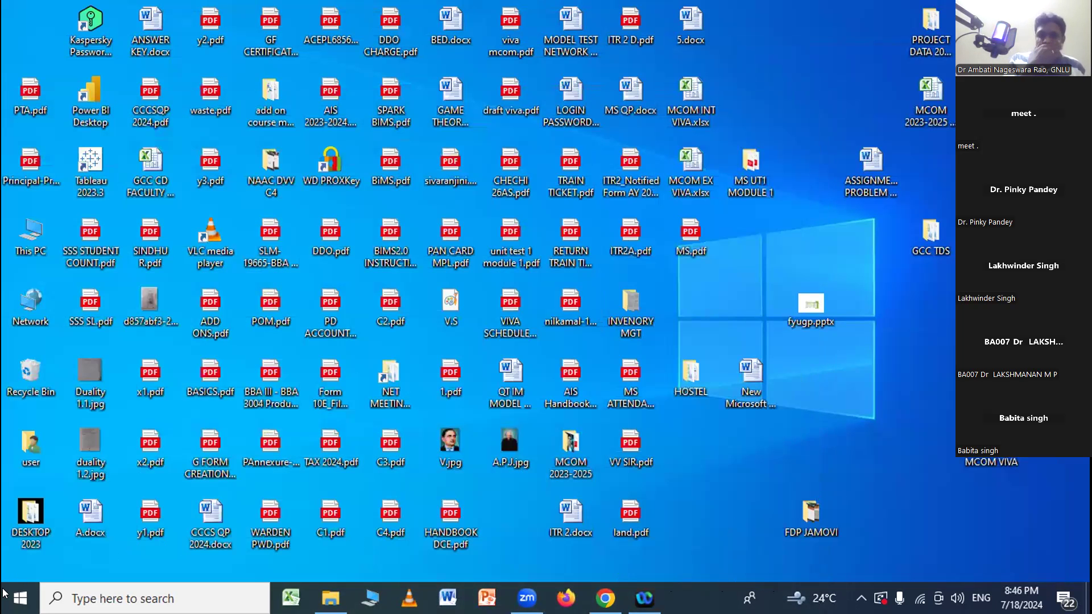
- Launch jamovi 2.3.28 with an empty data set
left_click(19, 598)
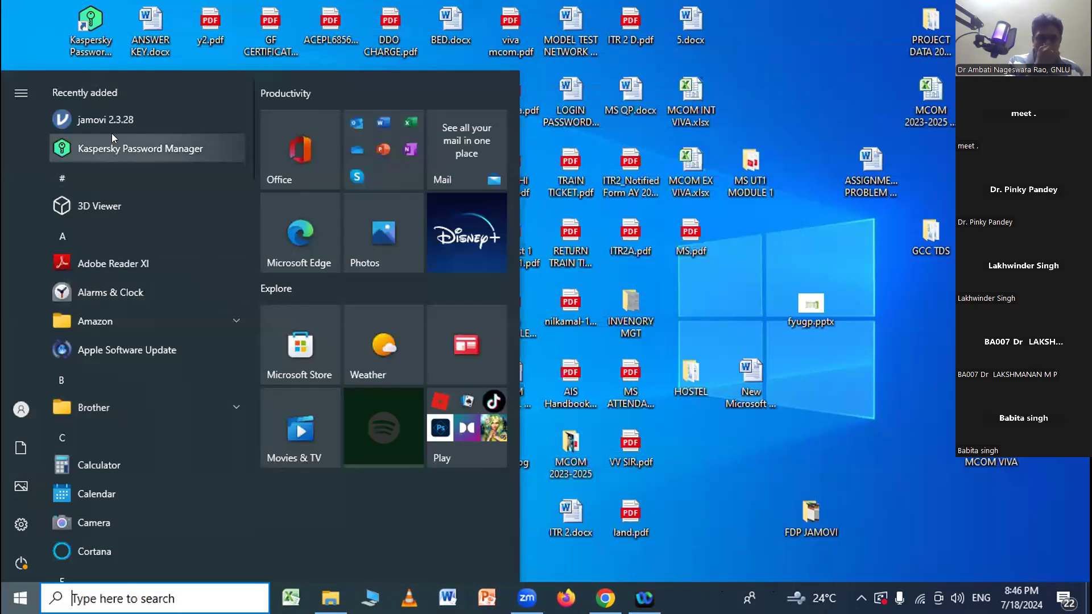
left_click(117, 120)
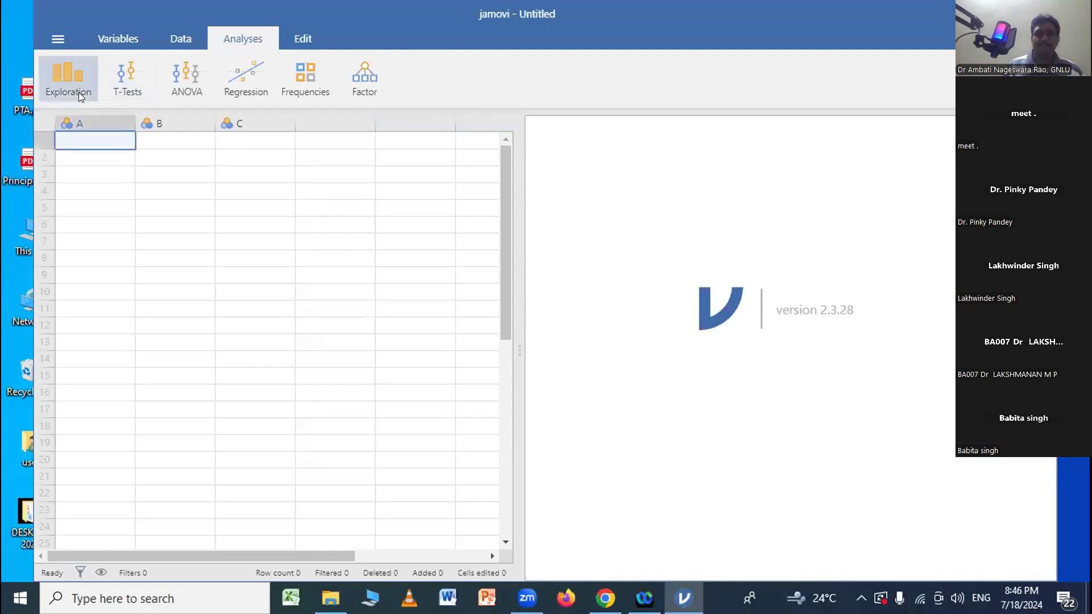
left_click(59, 36)
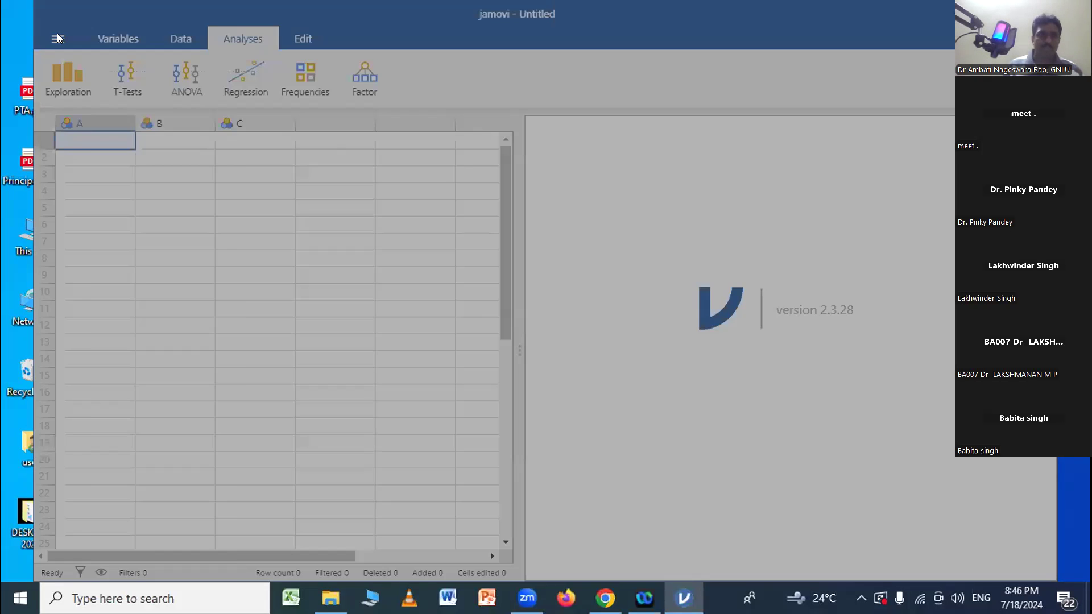
left_click(83, 149)
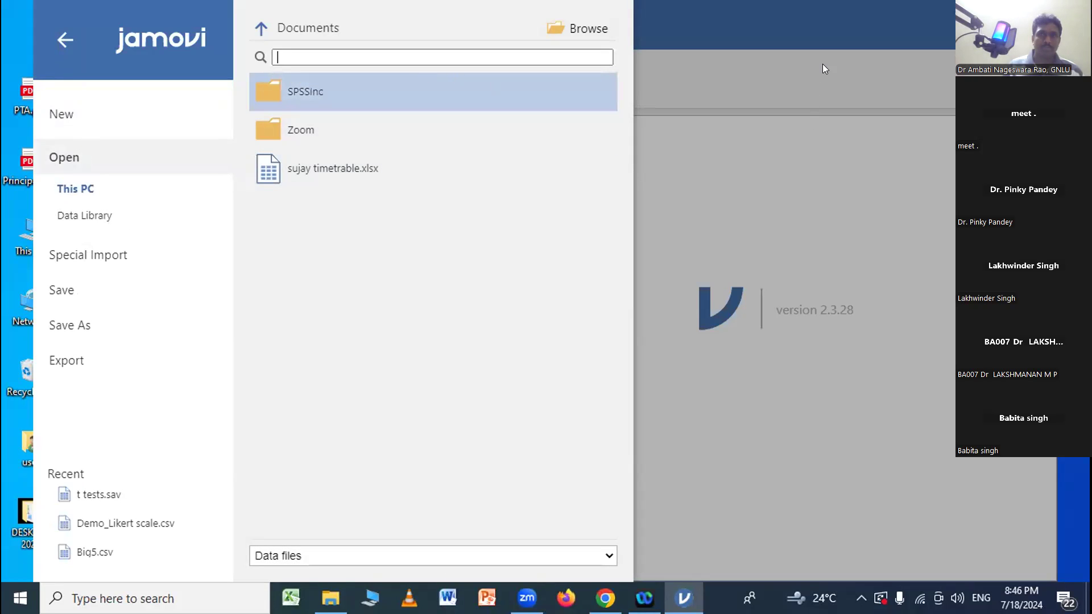
left_click(809, 100)
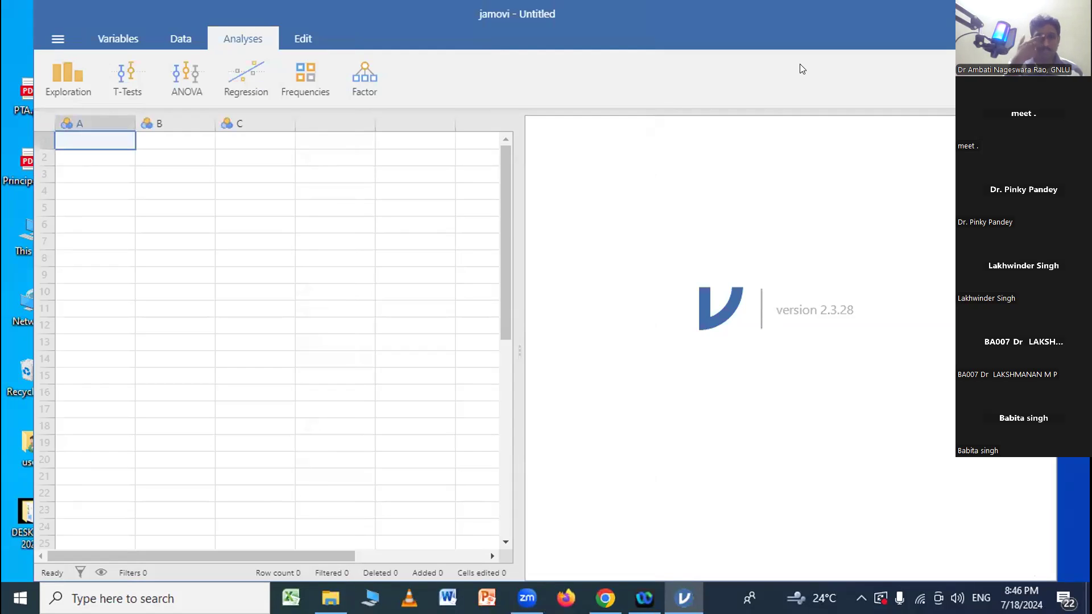
key("super+d")
key("super+d")
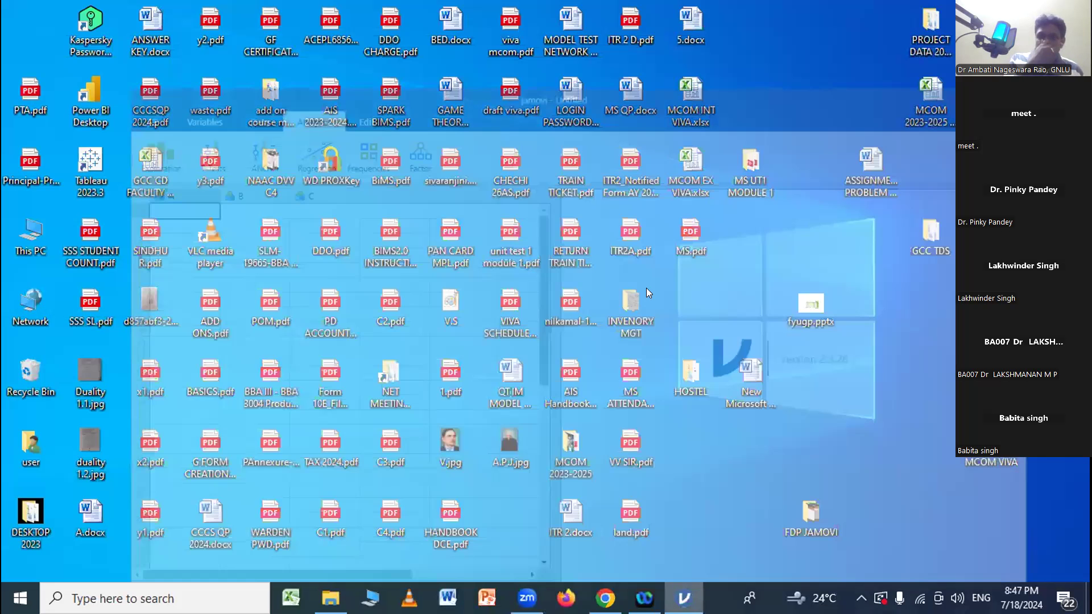
- Open the data file t tests.sav from the FDP JAMOVI folder on the desktop
left_click_drag(336, 46, 353, 115)
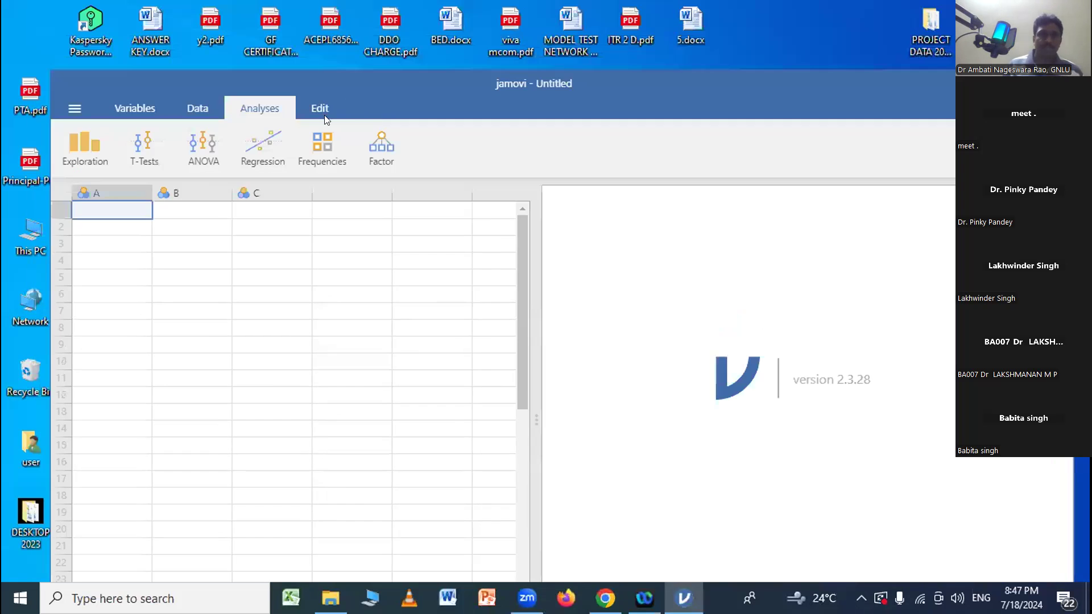
left_click(71, 109)
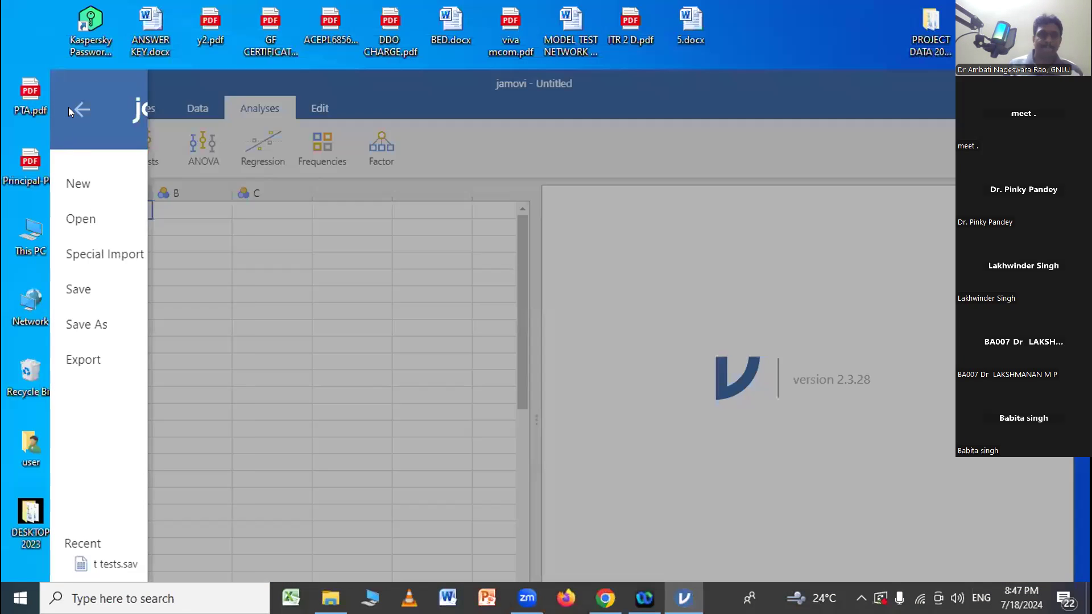
left_click(88, 221)
left_click(595, 98)
left_click(281, 230)
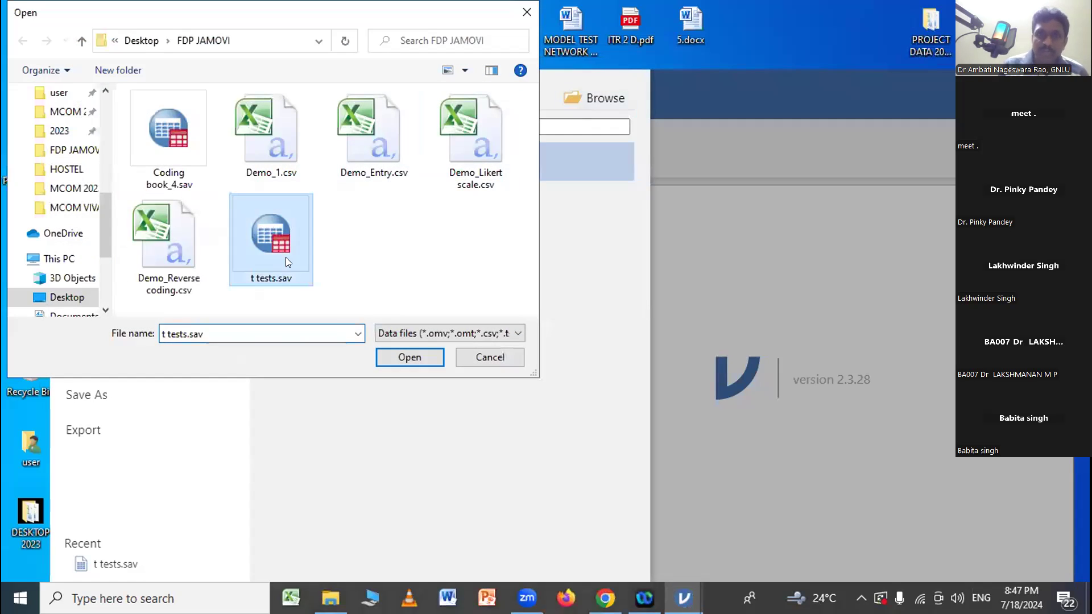
left_click(407, 358)
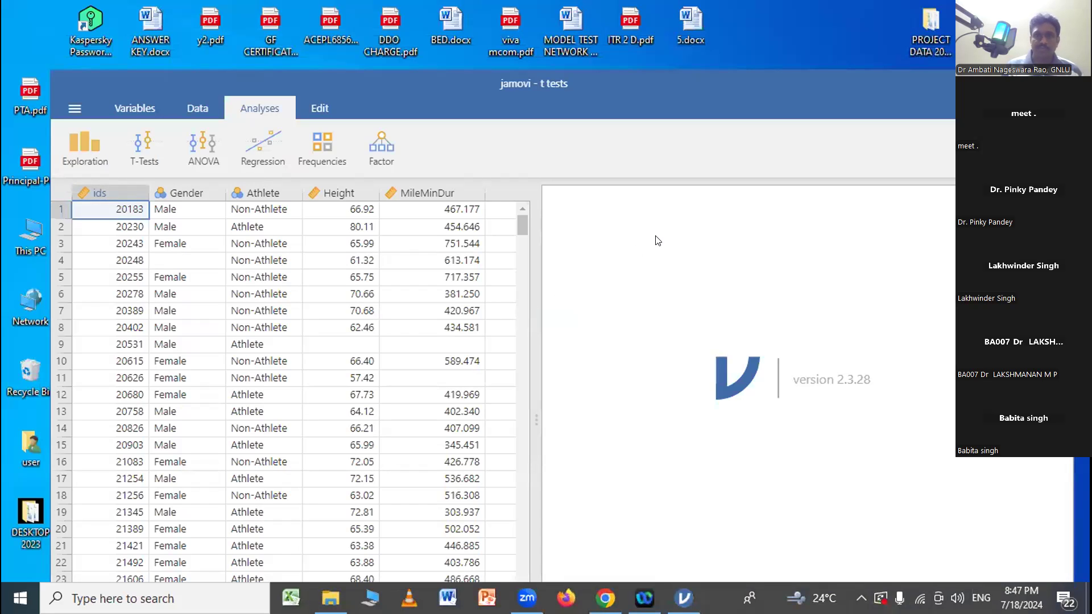
- Create an independent samples t-test with Height as the dependent variable and Gender as the grouping variable
left_click(132, 149)
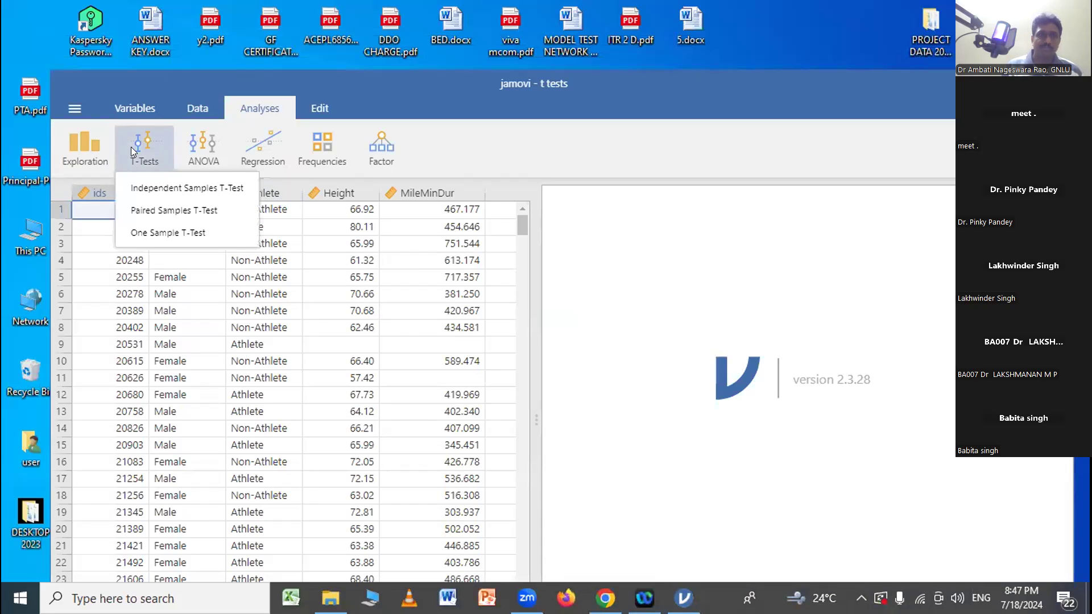
left_click(149, 180)
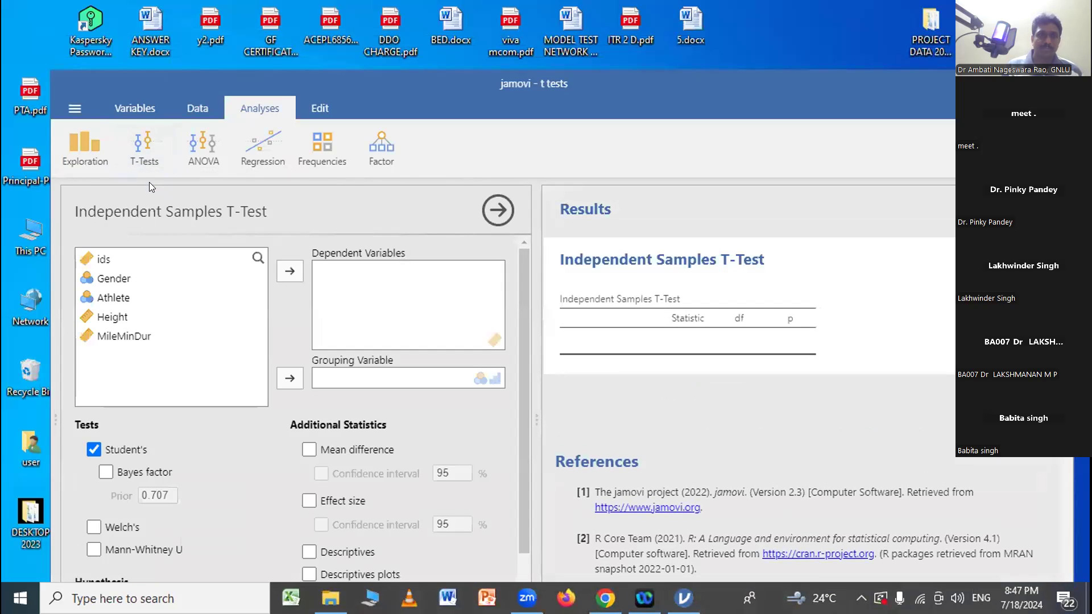
left_click(112, 317)
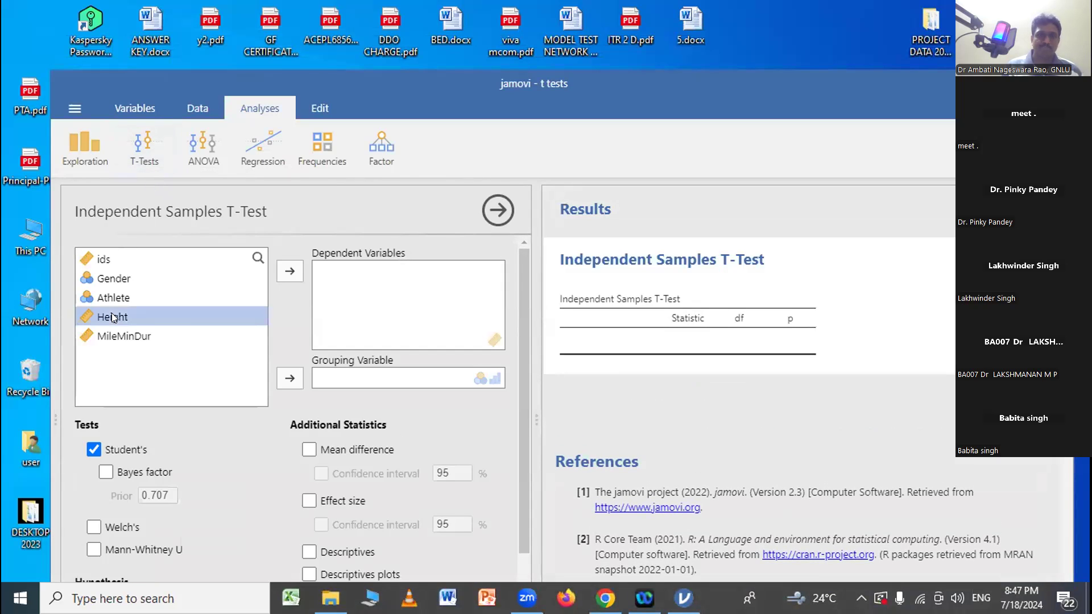
left_click(288, 262)
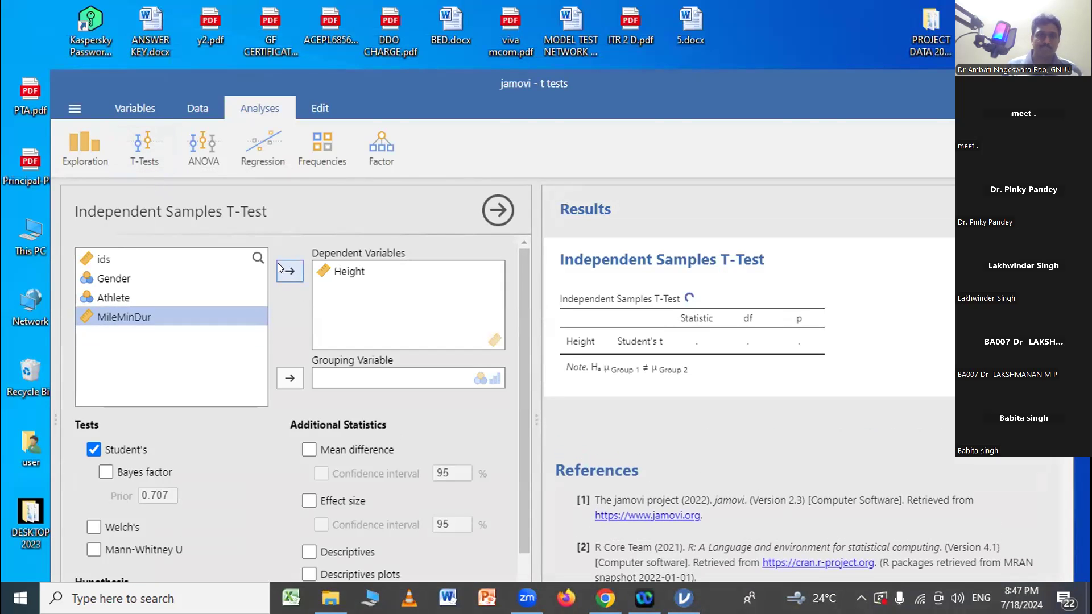
left_click(122, 278)
left_click(288, 373)
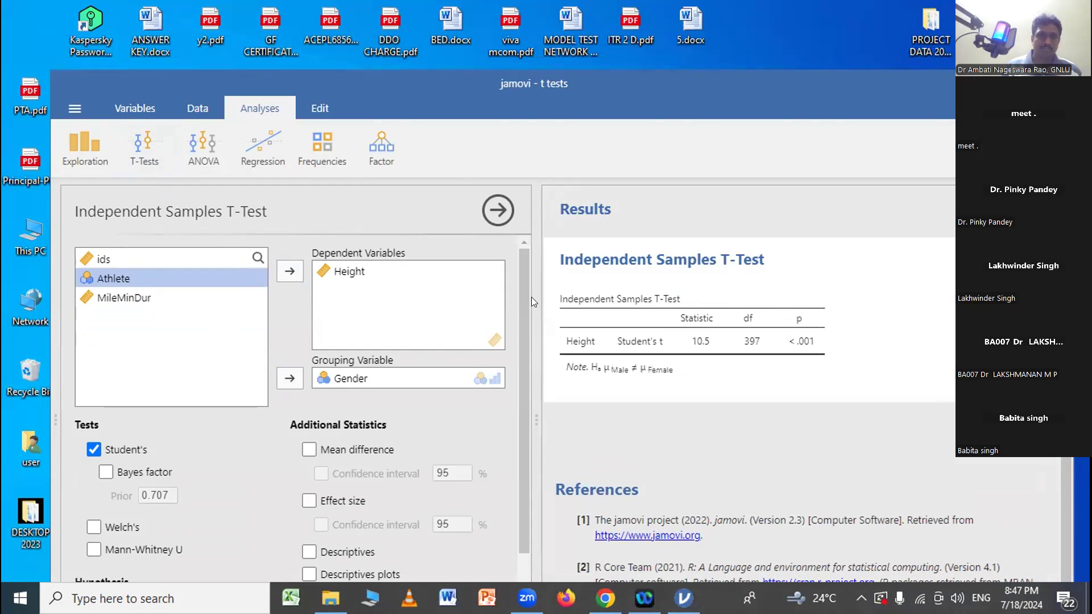
- Add the mean difference with its 95% confidence interval and the effect size without an interval to the height t-test
left_click_drag(698, 91, 724, 51)
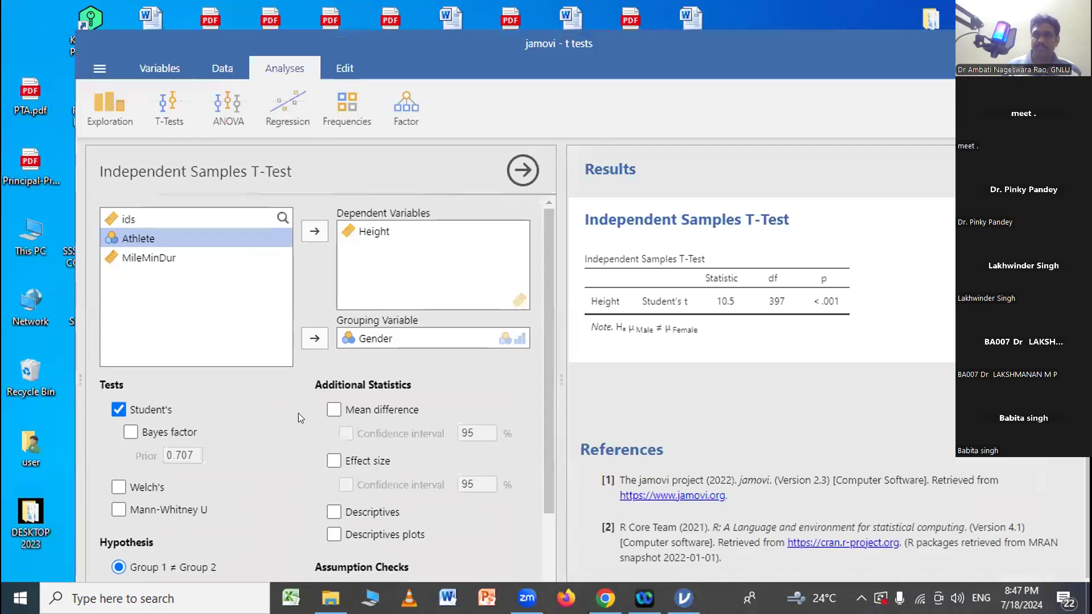
left_click(333, 409)
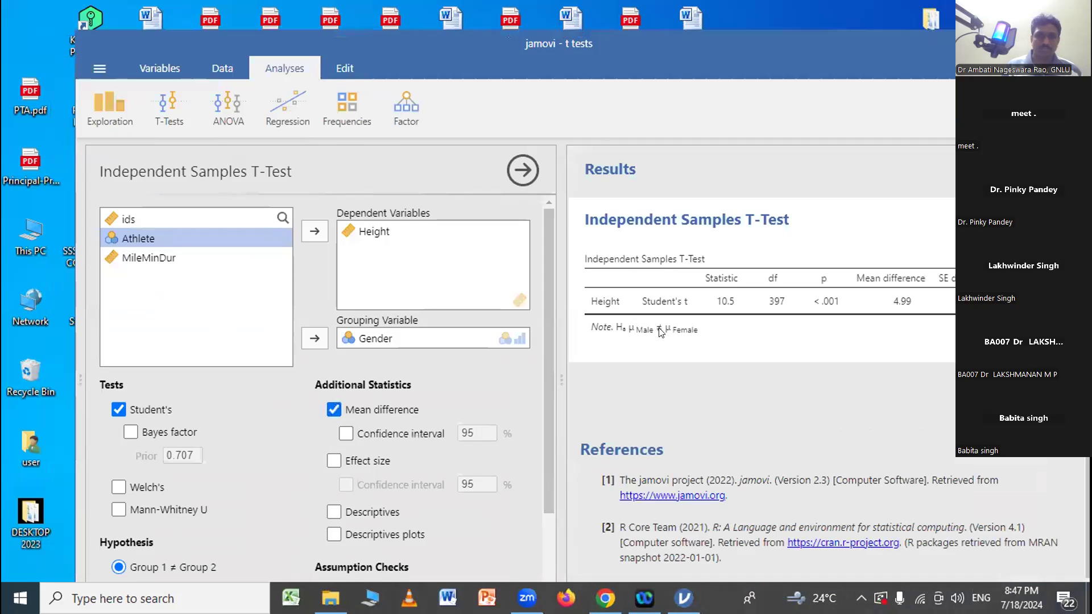
left_click_drag(821, 65, 838, 35)
left_click(350, 432)
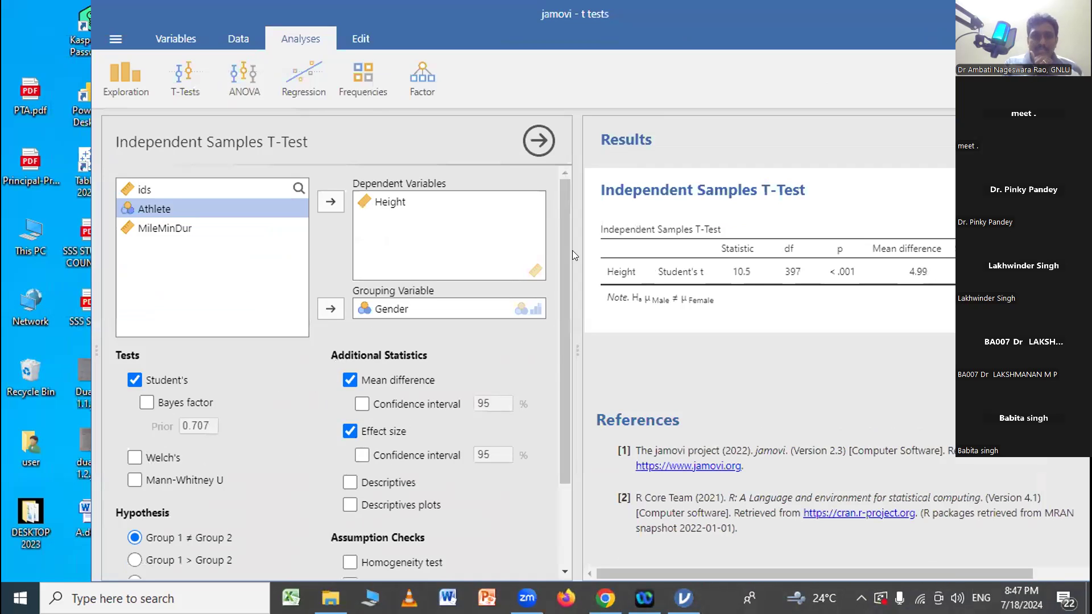
left_click_drag(560, 248, 567, 358)
left_click(361, 402)
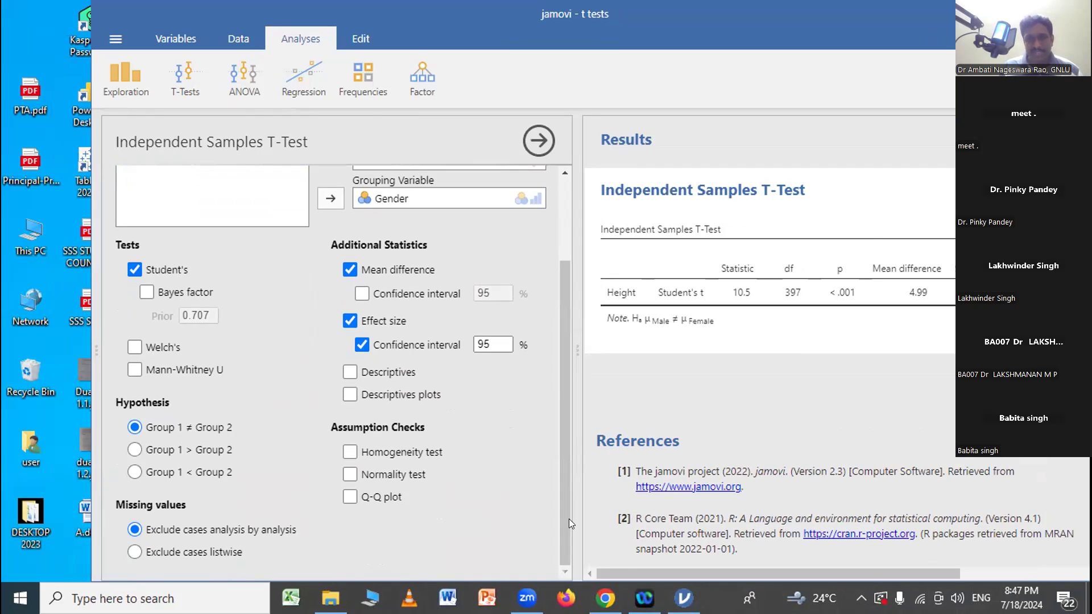
mouse_move(659, 569)
left_mouse_down()
mouse_move(812, 571)
mouse_move(644, 570)
left_mouse_up()
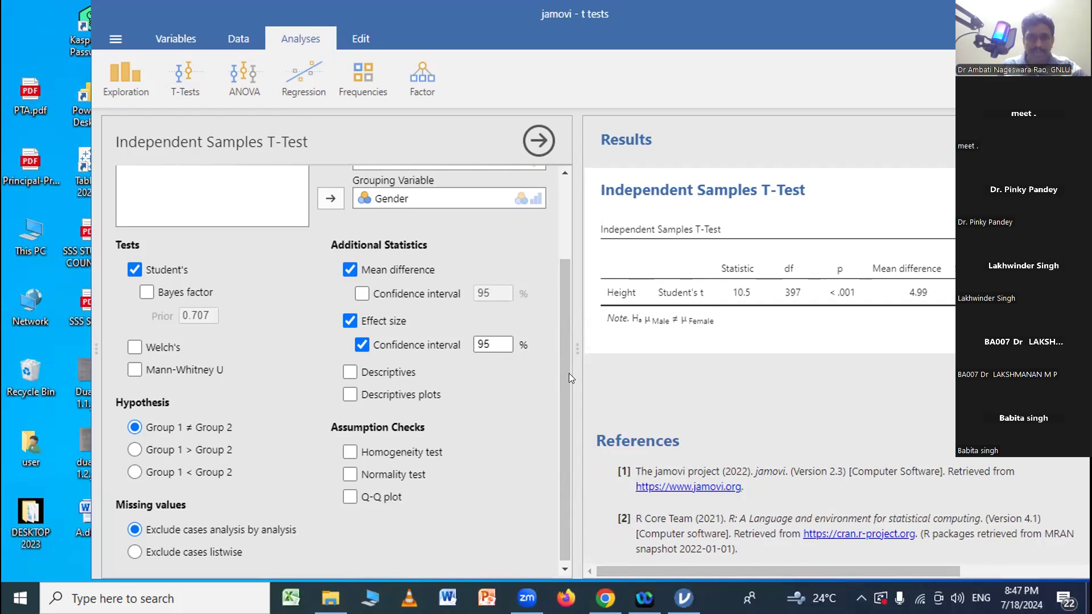
left_click(360, 294)
left_click(362, 344)
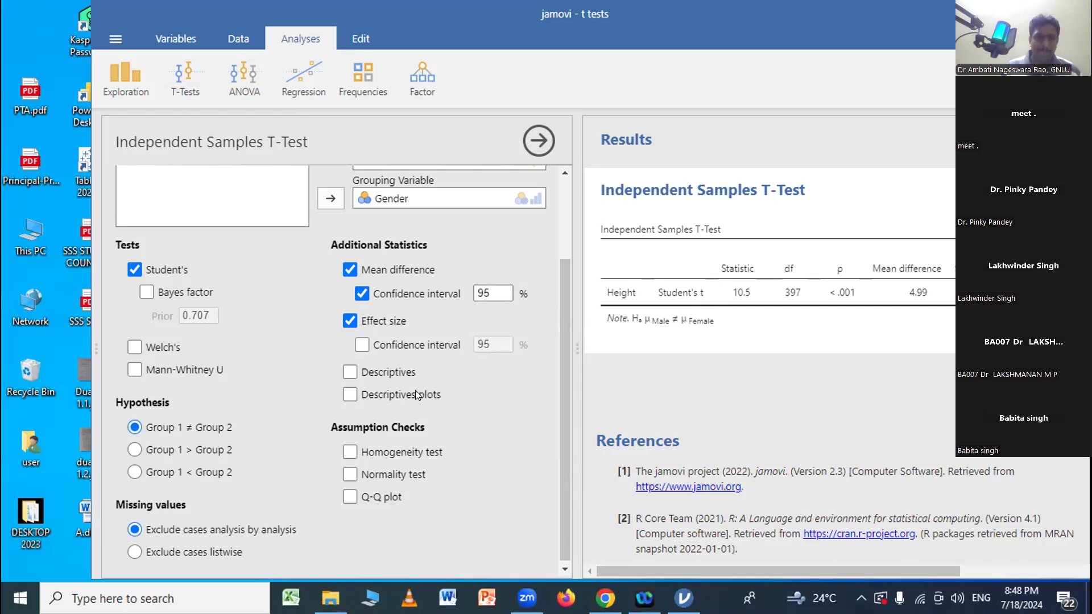
- Add the group descriptives and the homogeneity test to the height t-test, and review the result tables
left_click(351, 373)
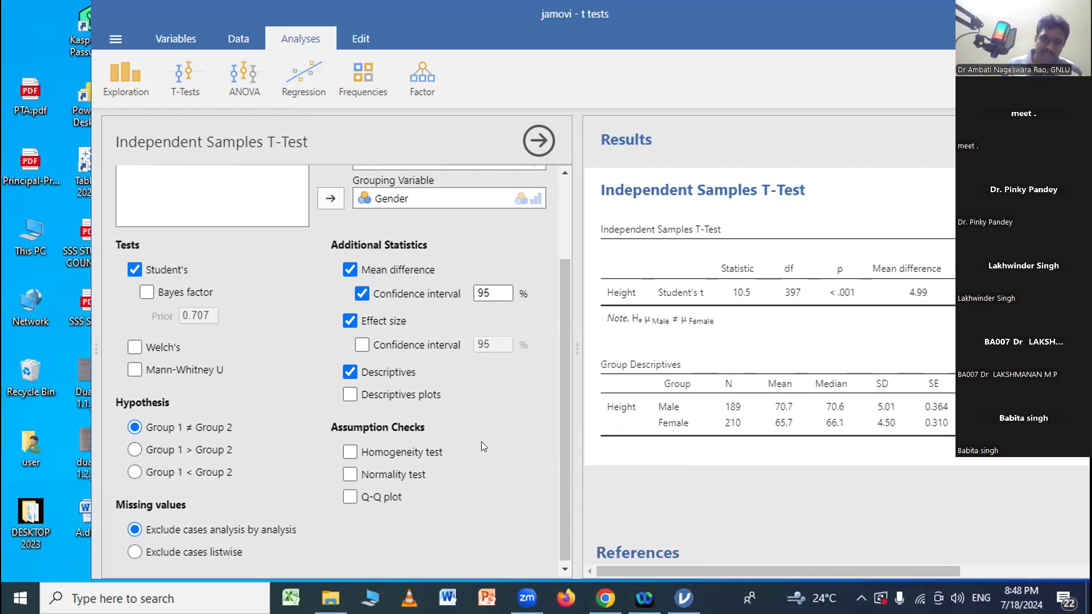
left_click(350, 452)
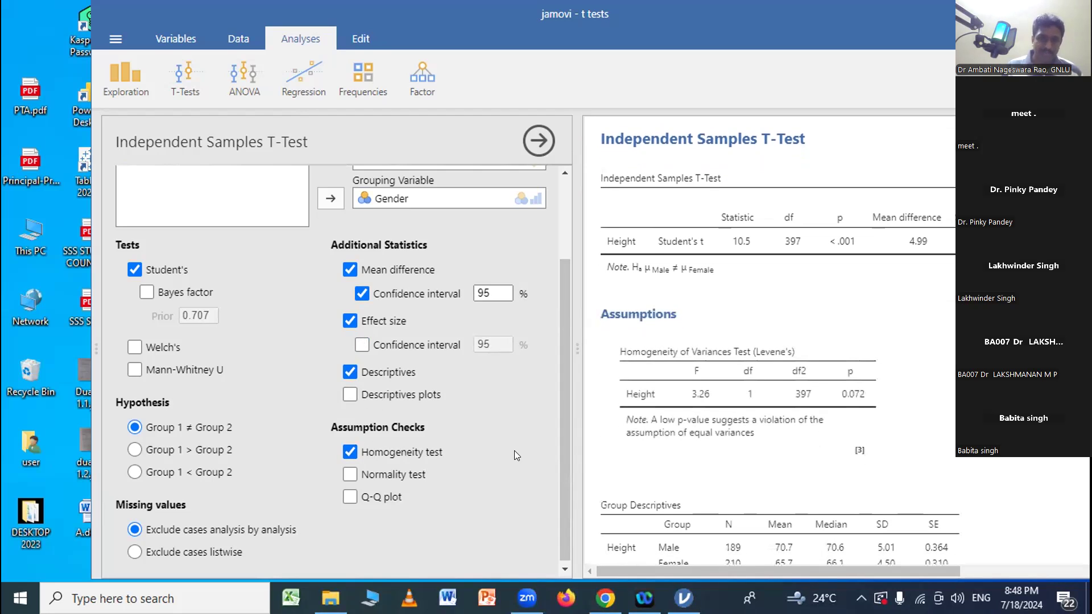
scroll(515, 450, "down", 2)
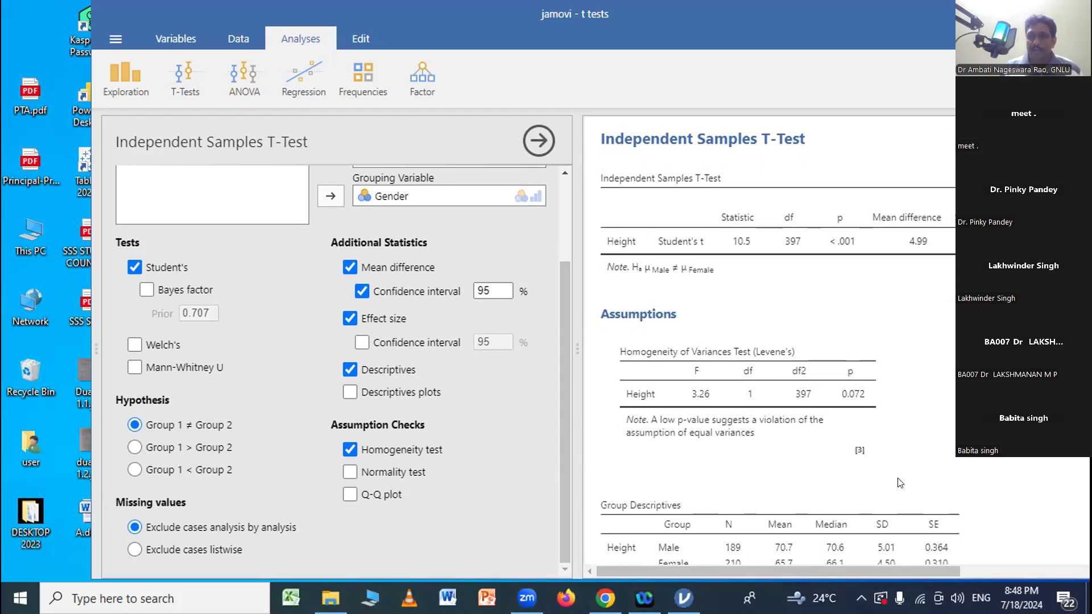
mouse_move(788, 569)
left_mouse_down()
mouse_move(879, 579)
mouse_move(800, 569)
left_mouse_up()
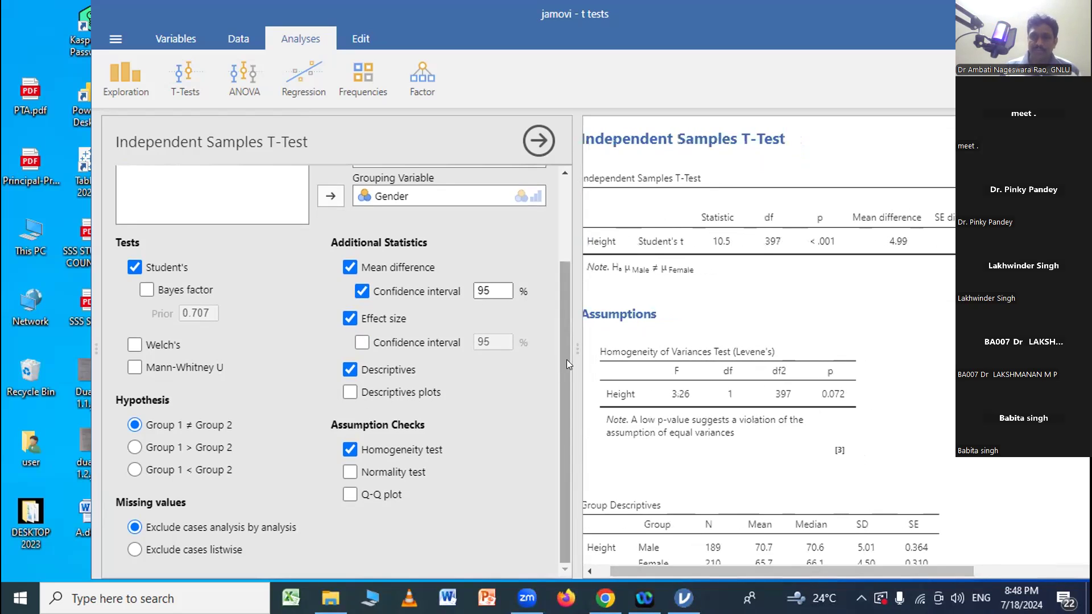
scroll(768, 341, "down", 3)
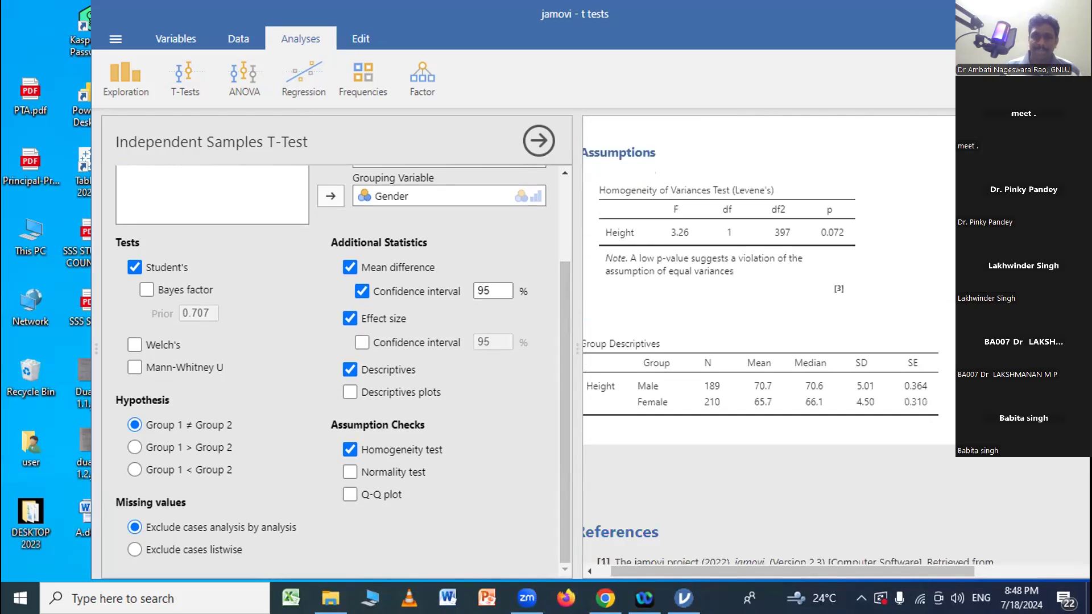
scroll(768, 342, "up", 3)
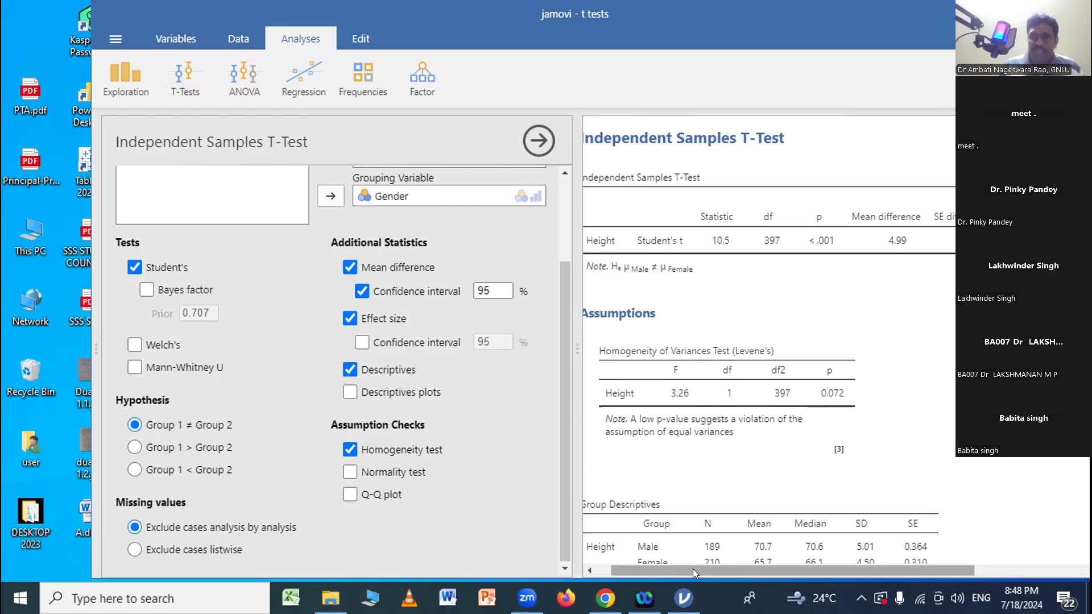
left_click_drag(693, 569, 671, 569)
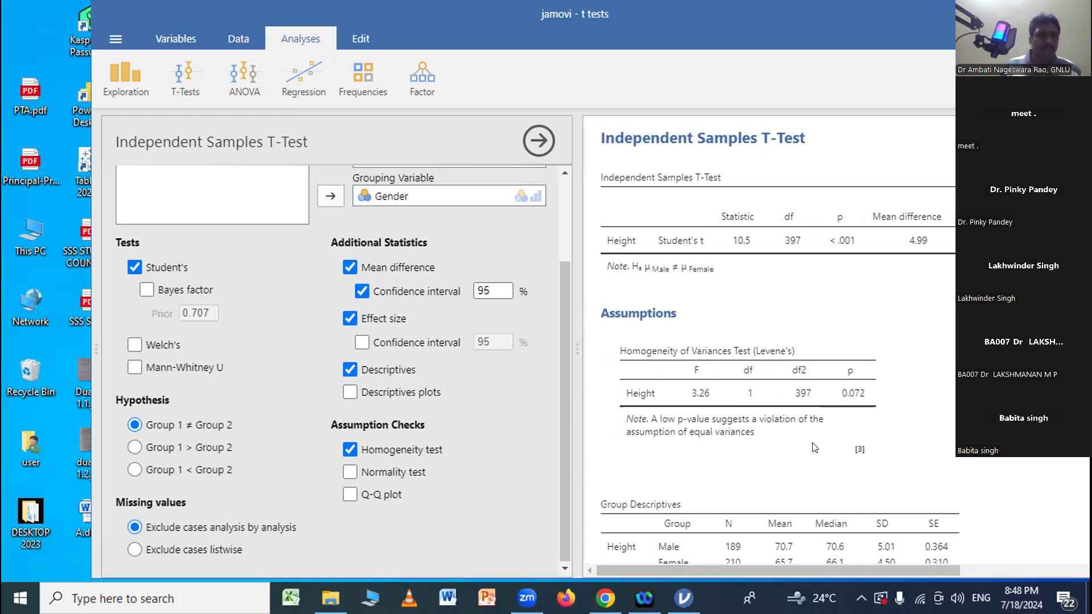
scroll(815, 446, "down", 2)
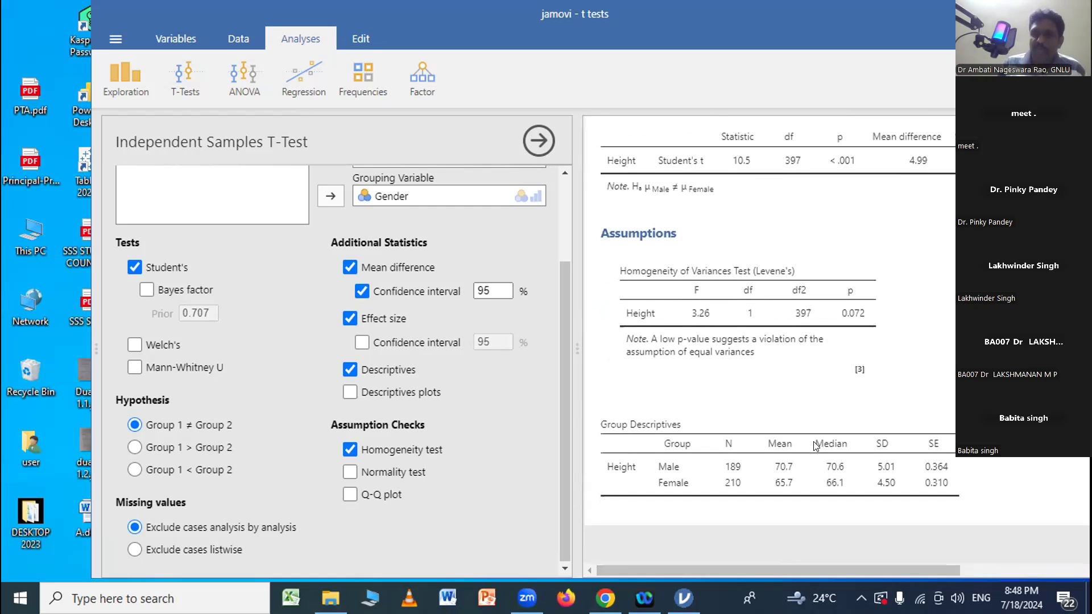
scroll(816, 447, "up", 3)
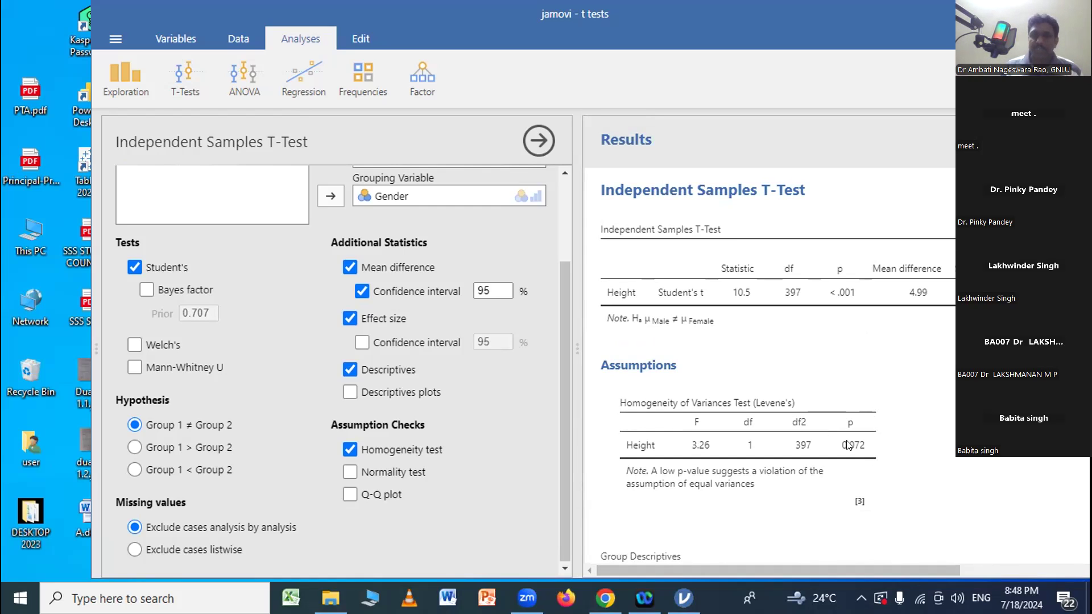
- Add Welch's test alongside Student's for height as a comparison, and remove it again
left_click(135, 345)
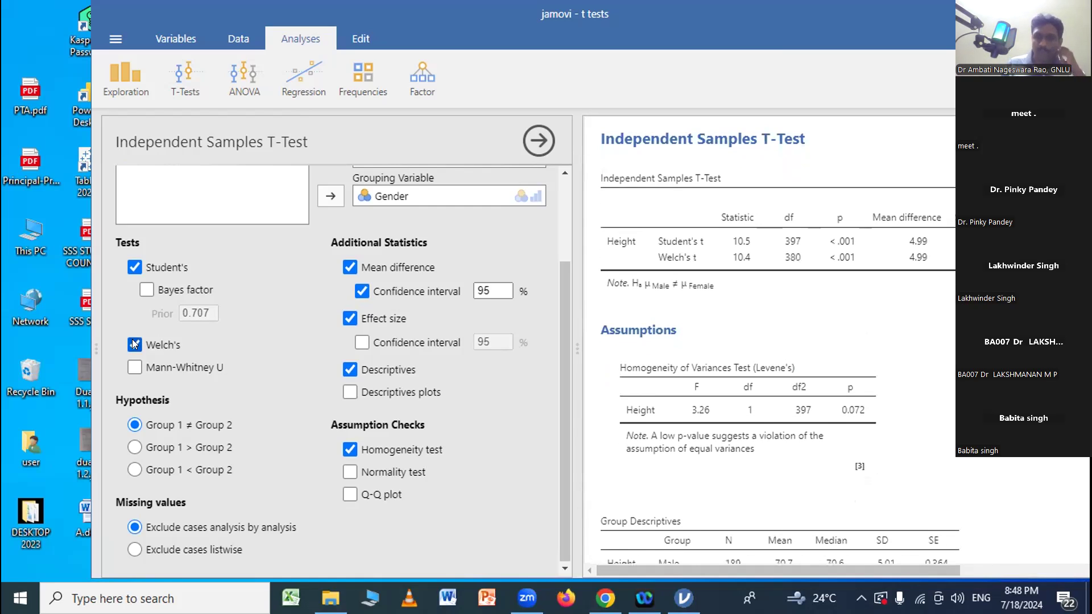
left_click(135, 345)
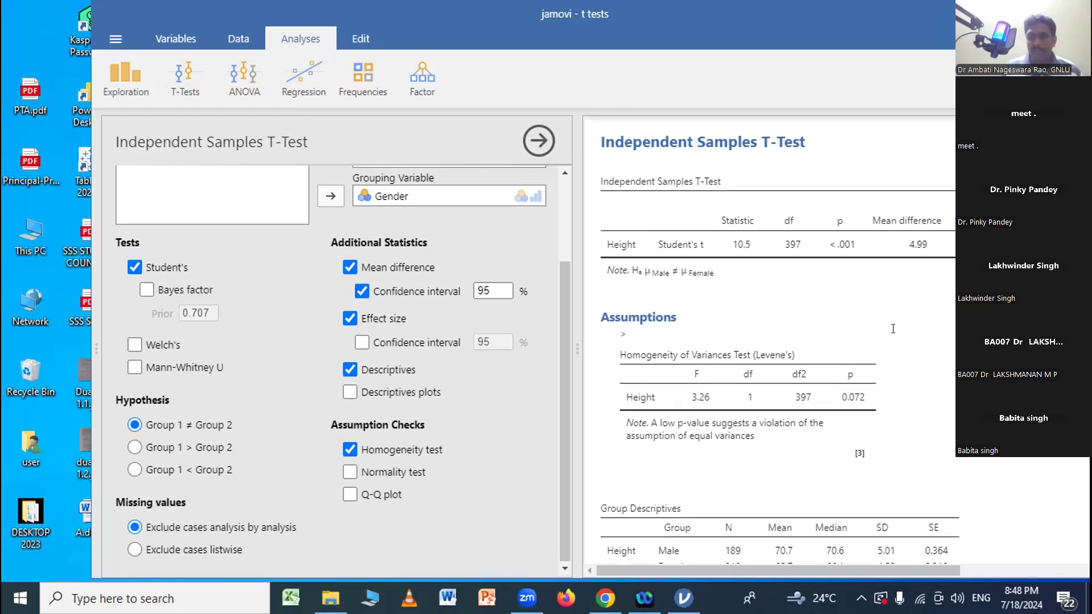
scroll(442, 340, "up", 3)
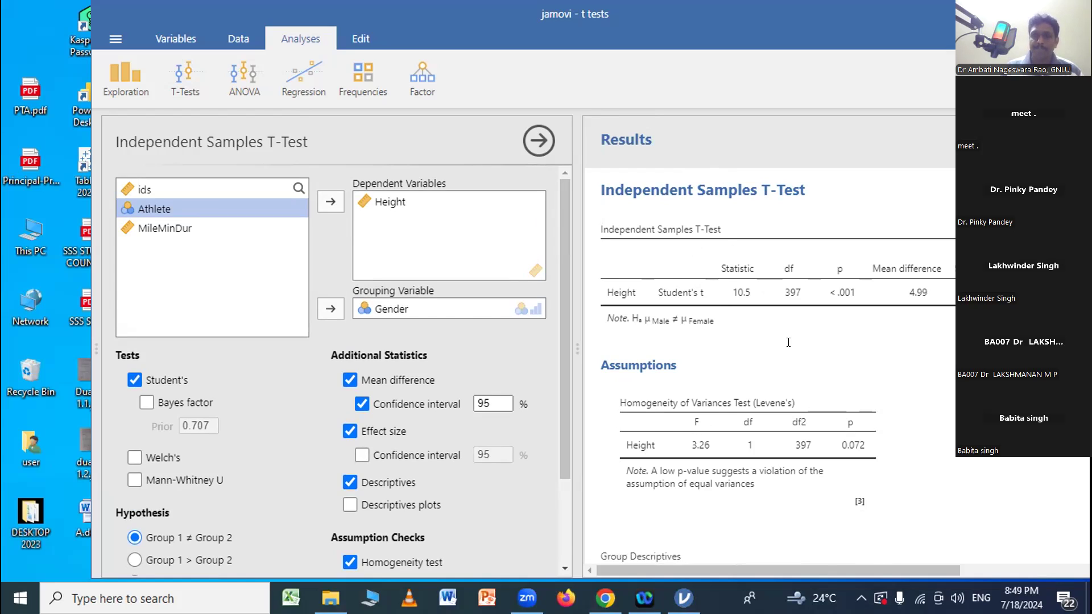
mouse_move(746, 570)
left_mouse_down()
mouse_move(808, 575)
mouse_move(734, 564)
left_mouse_up()
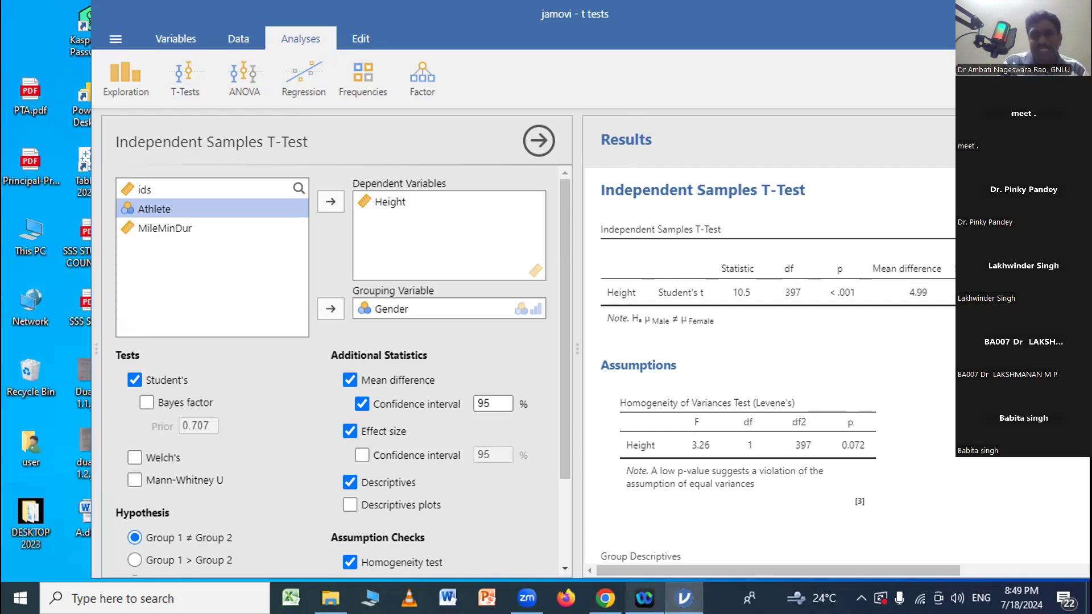
left_click(605, 598)
left_click(605, 598)
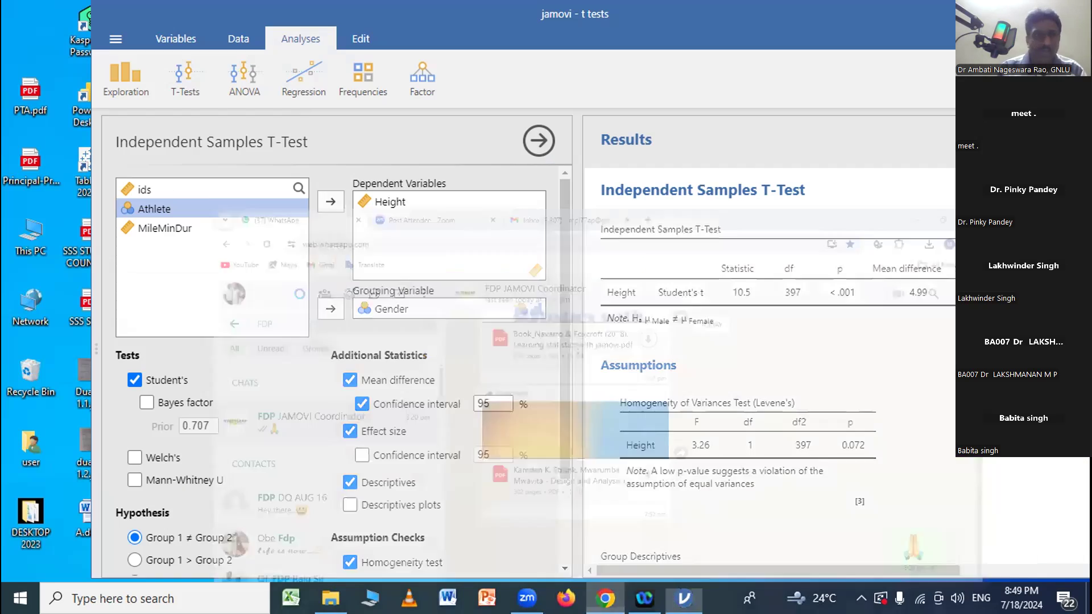
left_click(683, 598)
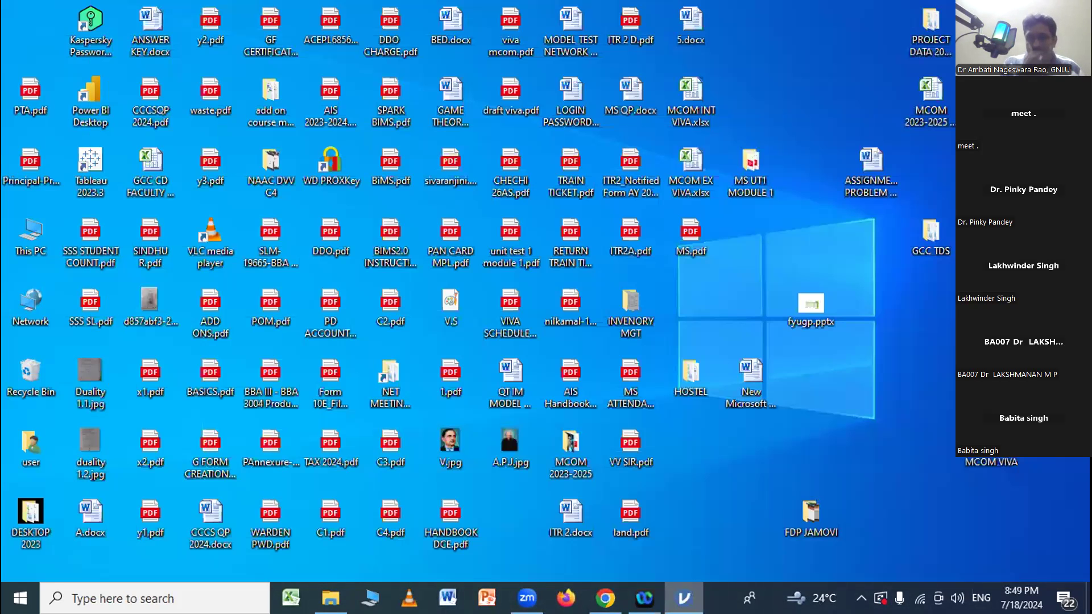
left_click(684, 598)
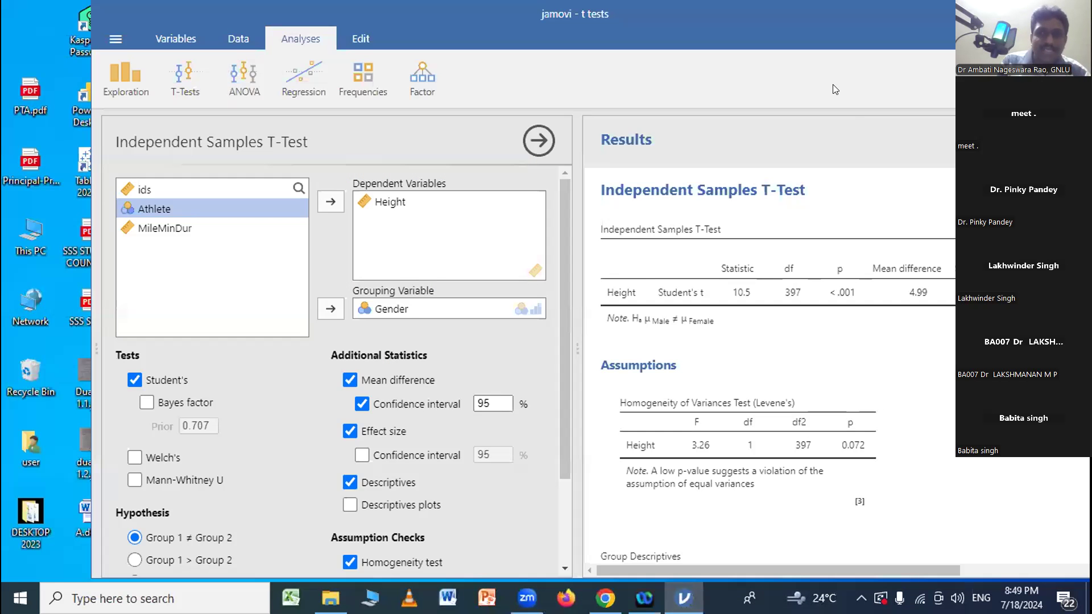